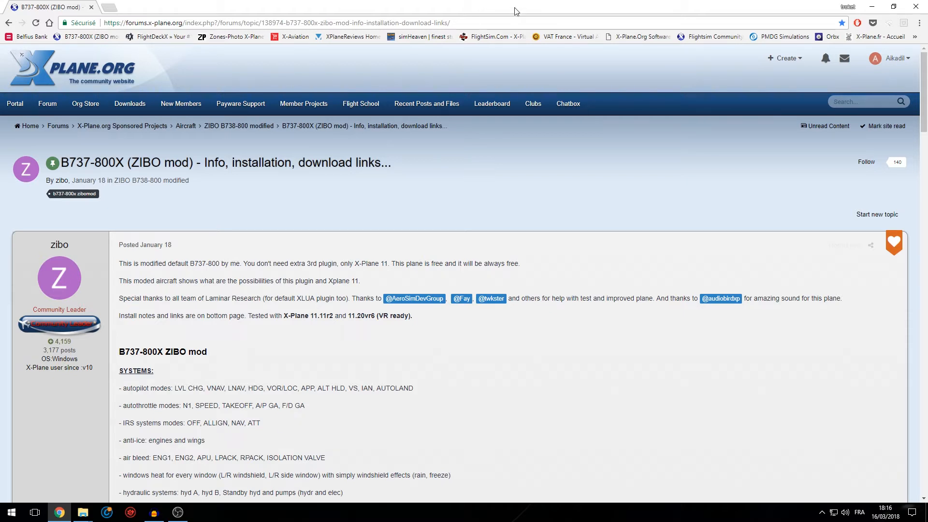
- Move the browser window aside and open the Aircraft > Laminar Research folder of X-Plane 11 in File Explorer
{"action": "left_click_drag", "start_coordinate": [515, 8], "coordinate": [0, 151]}
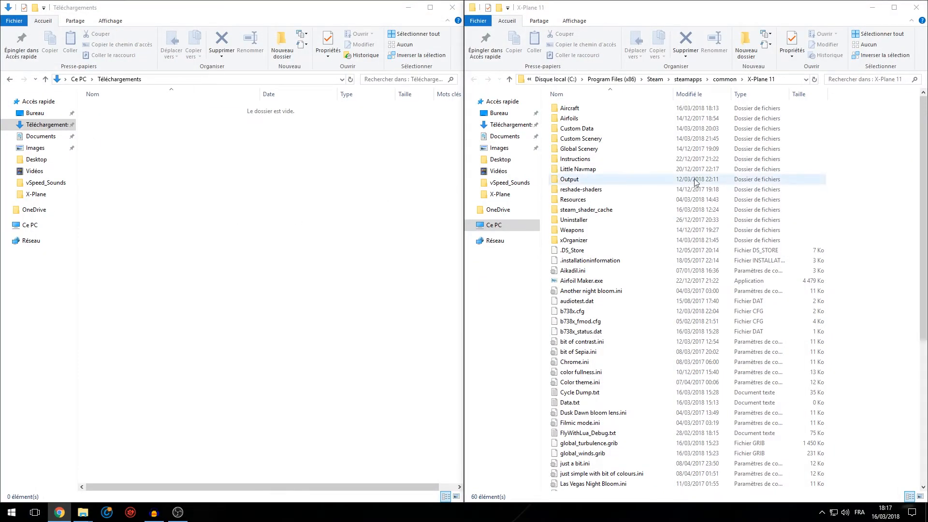
{"action": "left_click", "coordinate": [601, 10]}
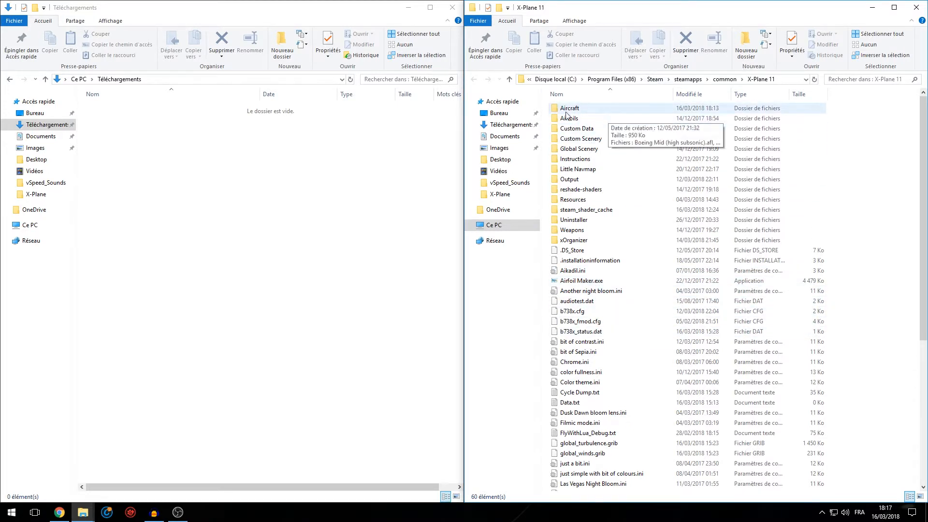
{"action": "left_click", "coordinate": [761, 79]}
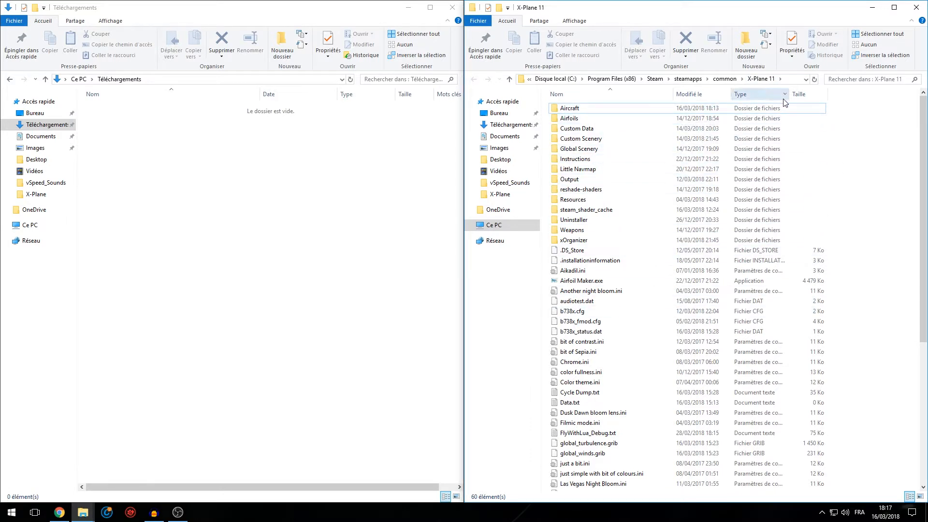
{"action": "left_click", "coordinate": [578, 112]}
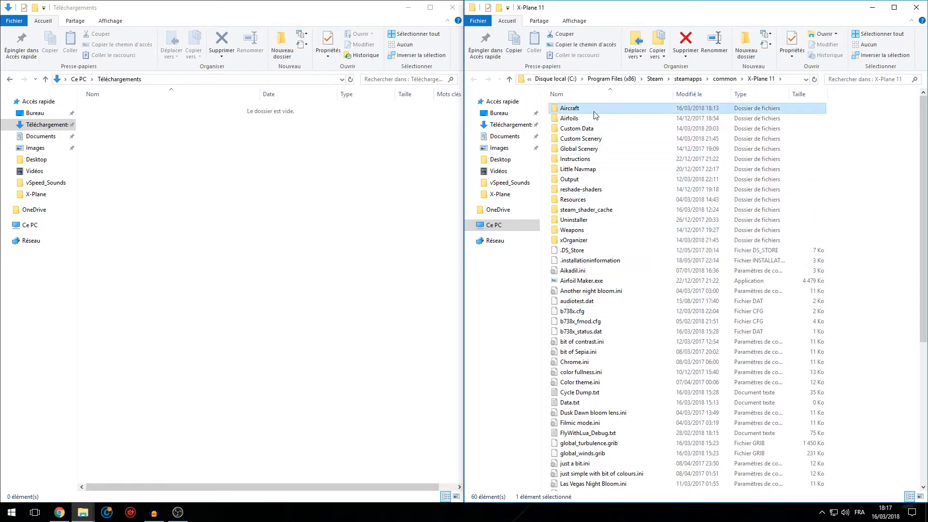
{"action": "double_click", "coordinate": [577, 112]}
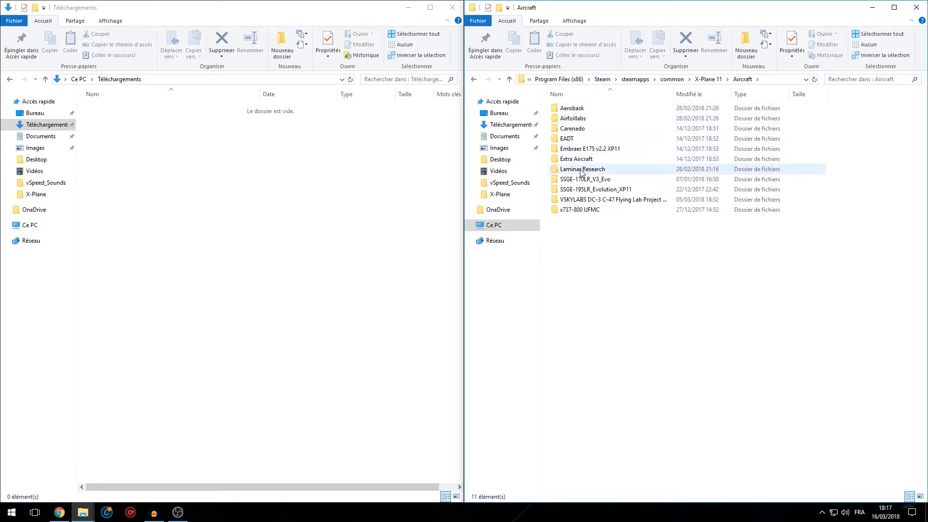
{"action": "left_click_drag", "start_coordinate": [586, 169], "coordinate": [607, 172]}
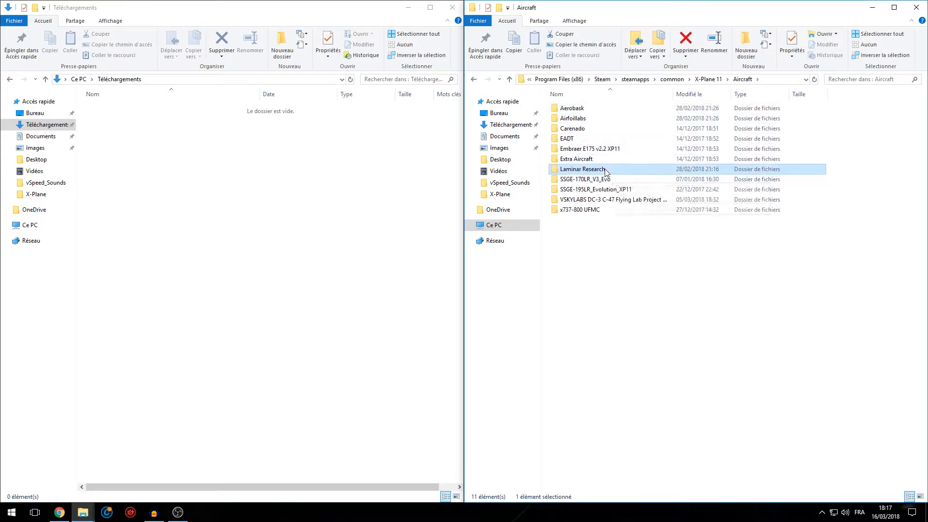
{"action": "double_click", "coordinate": [579, 170]}
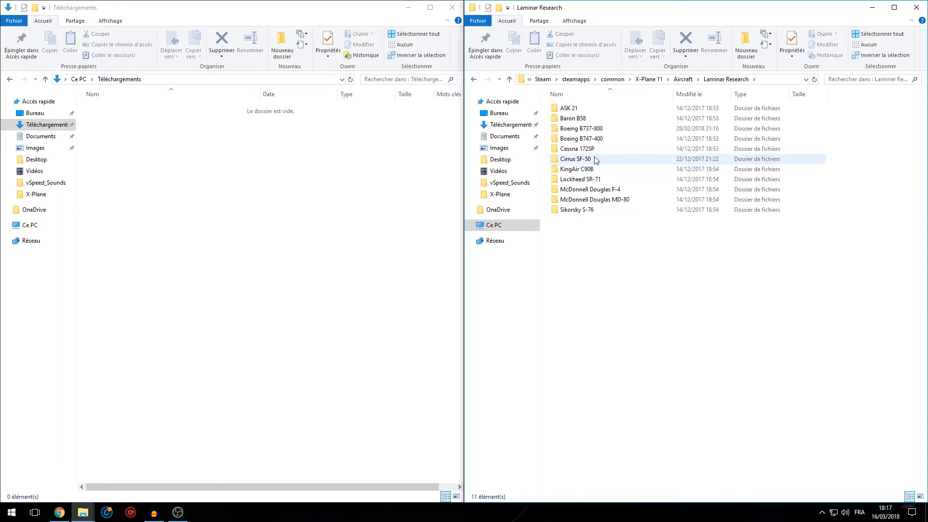
- Copy the Boeing B737-800 folder from Laminar Research and paste it into the parent Aircraft folder
{"action": "left_click", "coordinate": [585, 129]}
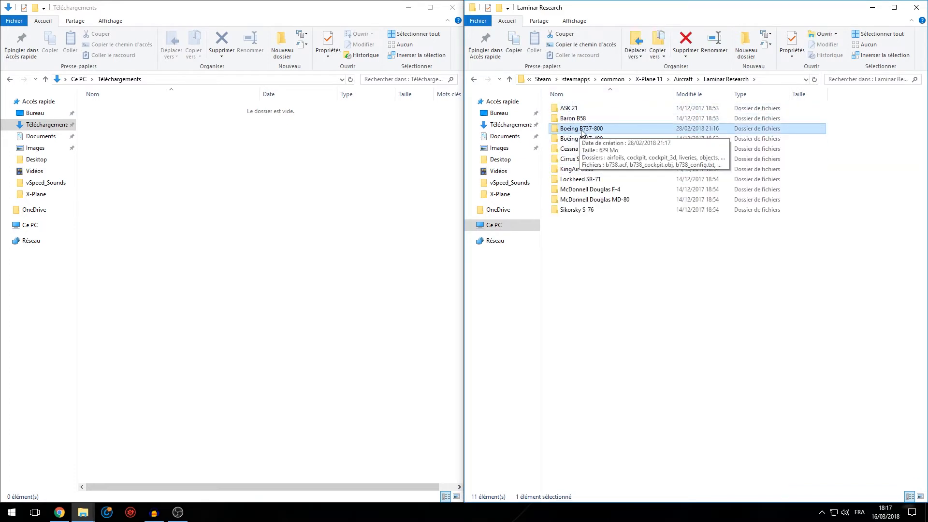
{"action": "right_click", "coordinate": [611, 124]}
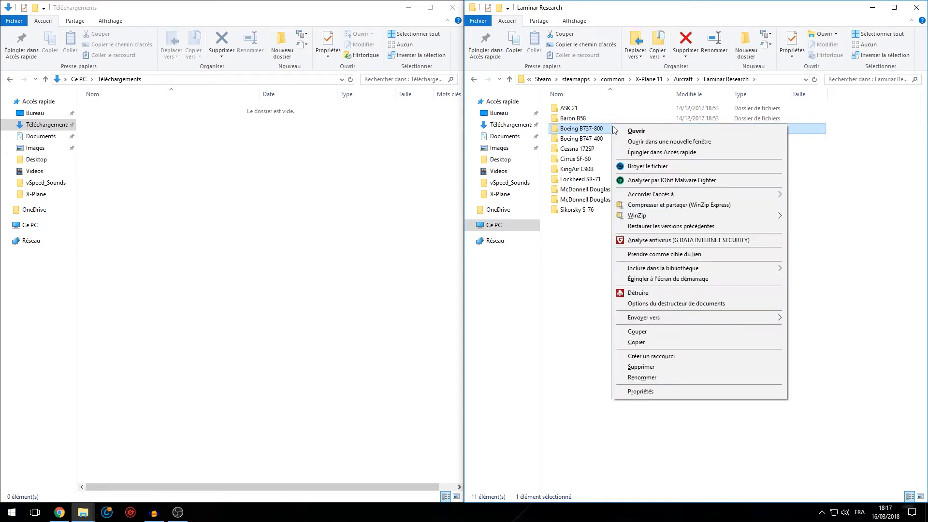
{"action": "left_click", "coordinate": [637, 342]}
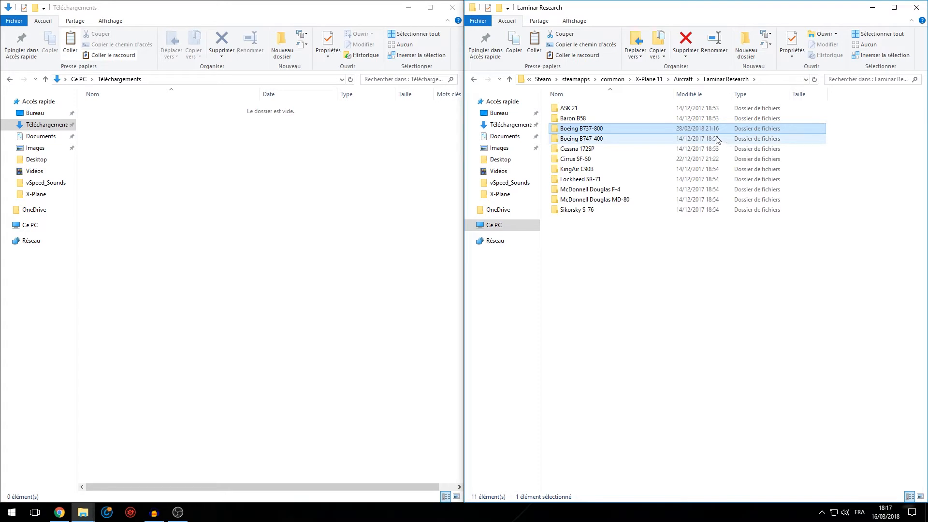
{"action": "left_click", "coordinate": [688, 80]}
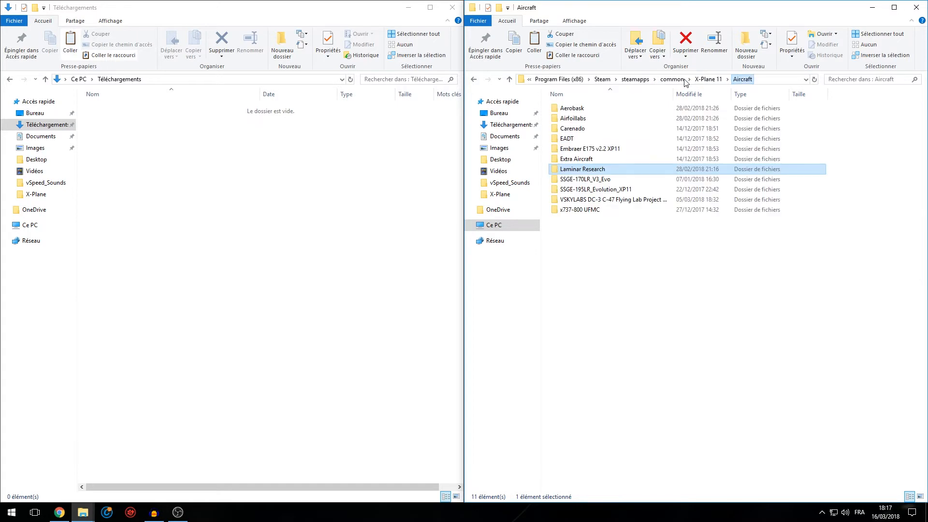
{"action": "left_click", "coordinate": [633, 287]}
{"action": "right_click", "coordinate": [589, 241]}
{"action": "left_click", "coordinate": [630, 308]}
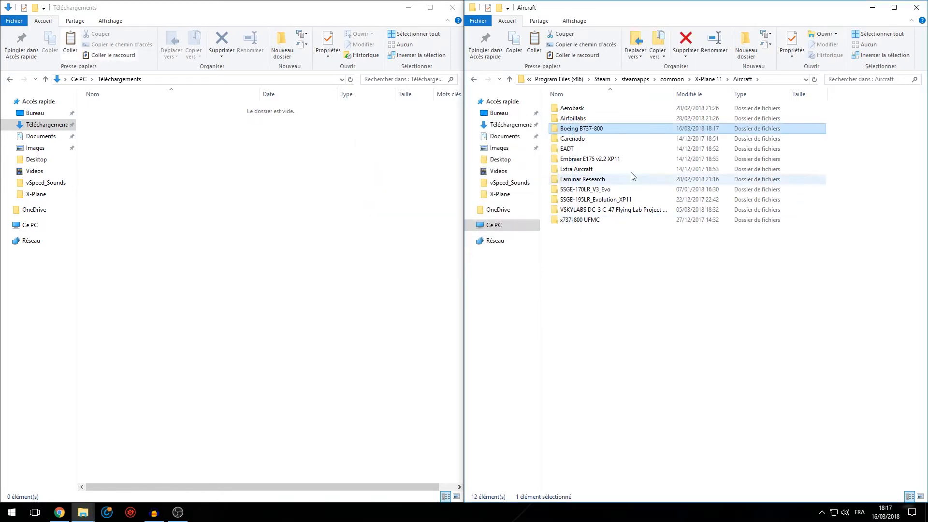
- Rename the copied Boeing B737-800 folder in Aircraft as B737-800X and open it
{"action": "right_click", "coordinate": [600, 129]}
{"action": "left_click", "coordinate": [665, 390]}
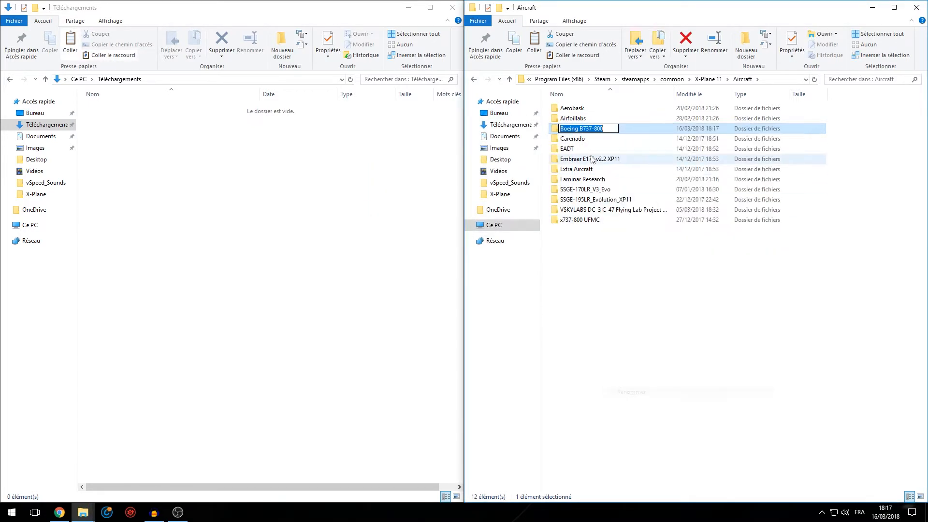
{"action": "left_click", "coordinate": [589, 128]}
{"action": "left_click_drag", "start_coordinate": [580, 129], "coordinate": [504, 131]}
{"action": "key", "text": "BackSpace"}
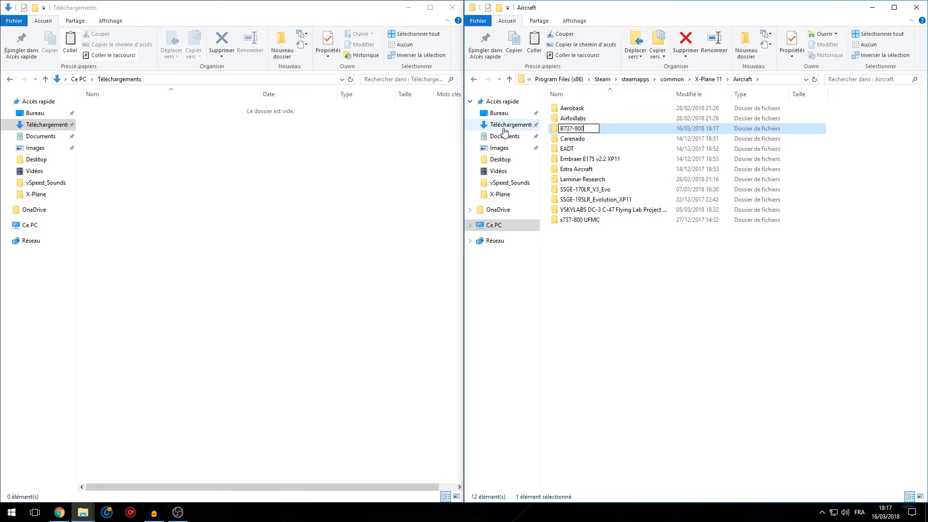
{"action": "type", "text": "X"}
{"action": "key", "text": "Return"}
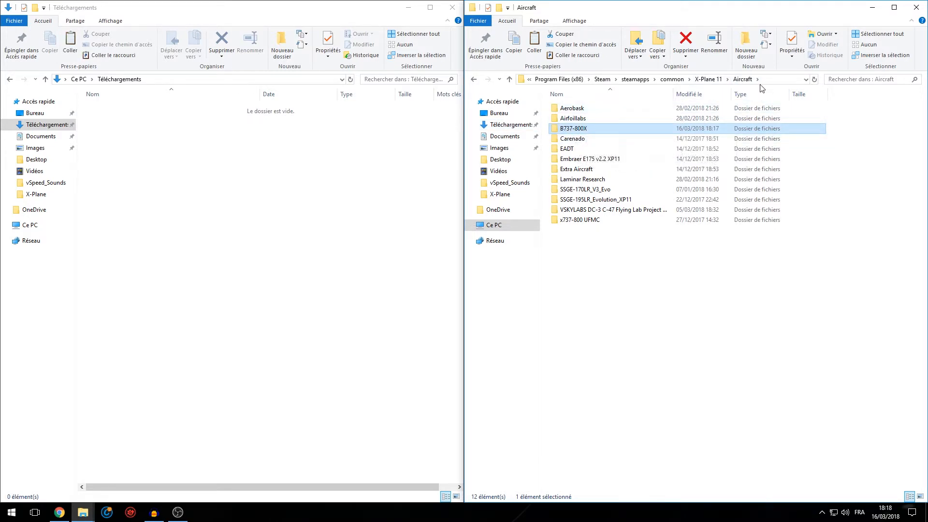
{"action": "double_click", "coordinate": [592, 129]}
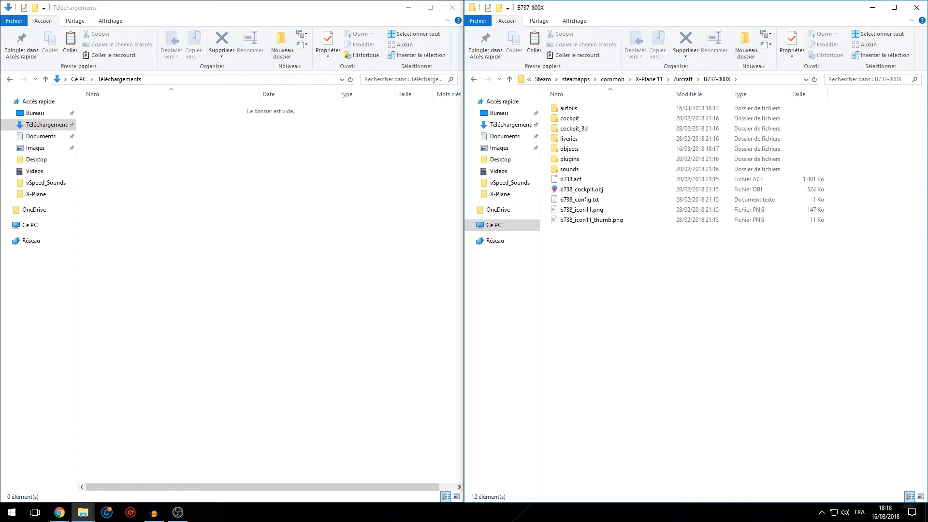
- Bring back the maximized browser window and find the latest release notes in the B737-800X ZIBO mod forum topic
{"action": "left_click_drag", "start_coordinate": [0, 34], "coordinate": [259, 127]}
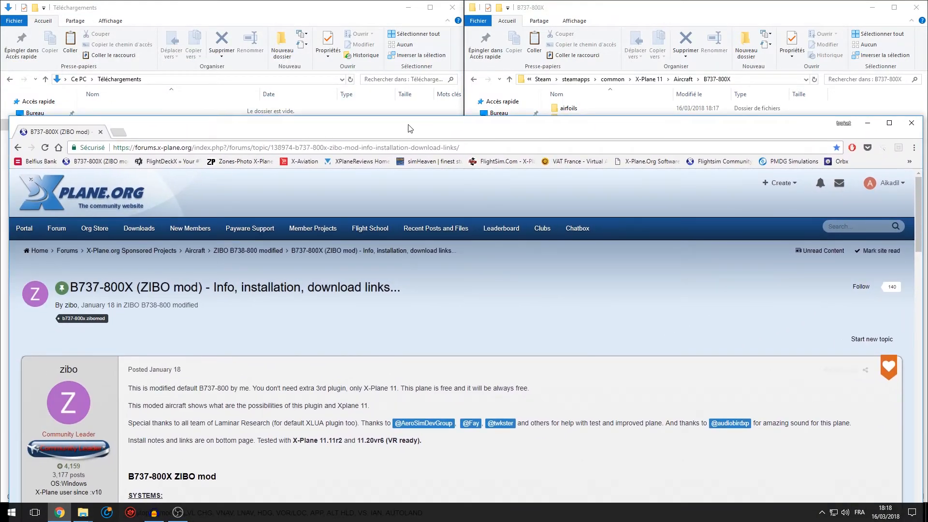
{"action": "double_click", "coordinate": [409, 129]}
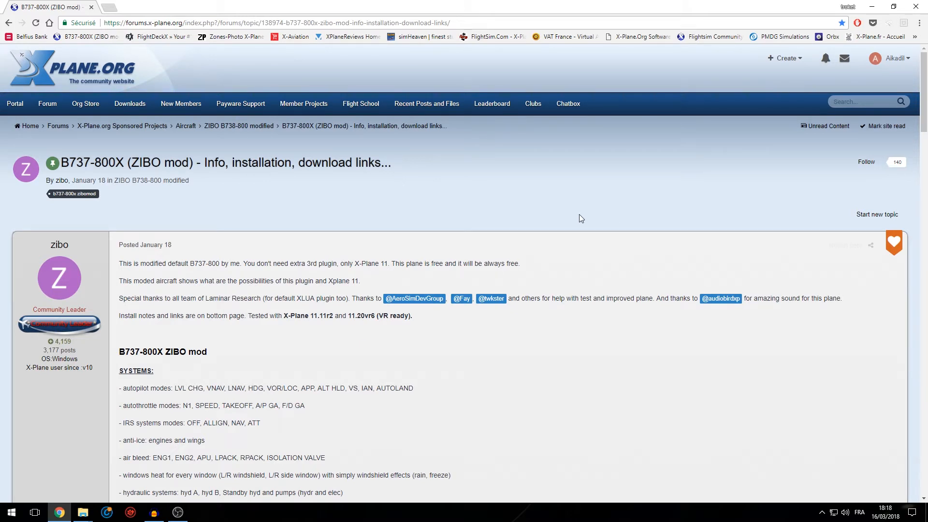
{"action": "left_click", "coordinate": [143, 25]}
{"action": "left_click", "coordinate": [425, 174]}
{"action": "scroll", "coordinate": [368, 194], "scroll_direction": "down", "scroll_amount": 2}
{"action": "scroll", "coordinate": [628, 300], "scroll_direction": "down", "scroll_amount": 2}
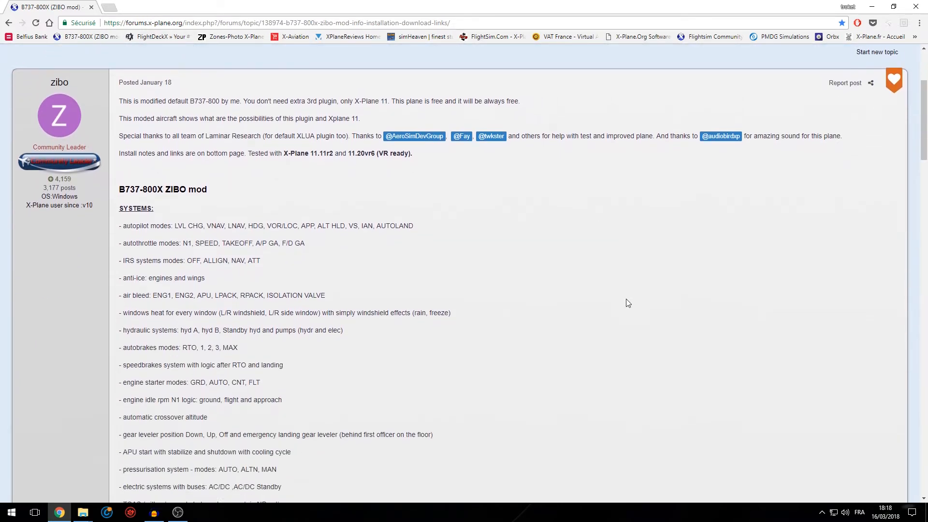
{"action": "scroll", "coordinate": [225, 219], "scroll_direction": "down", "scroll_amount": 5}
{"action": "scroll", "coordinate": [225, 218], "scroll_direction": "down", "scroll_amount": 14}
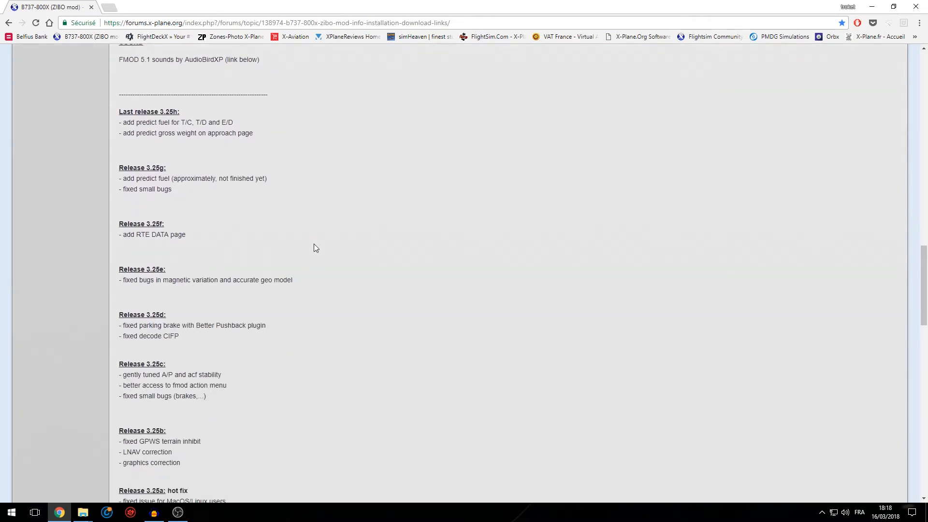
{"action": "scroll", "coordinate": [219, 279], "scroll_direction": "down", "scroll_amount": 6}
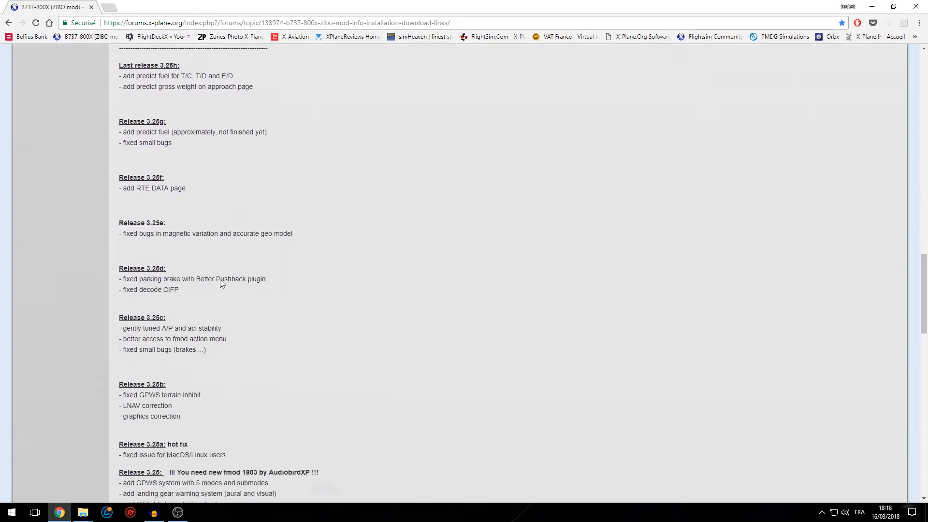
{"action": "scroll", "coordinate": [222, 274], "scroll_direction": "up", "scroll_amount": 7}
{"action": "scroll", "coordinate": [145, 203], "scroll_direction": "down", "scroll_amount": 2}
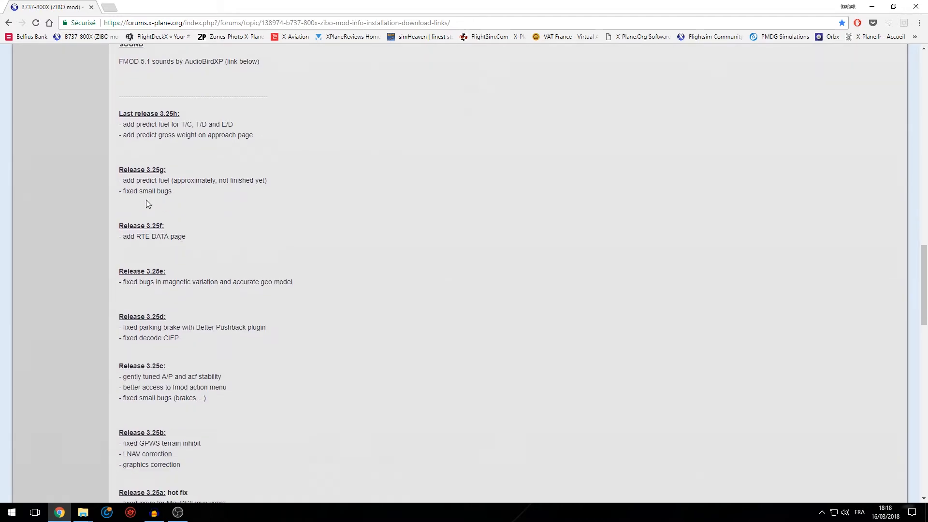
{"action": "scroll", "coordinate": [100, 185], "scroll_direction": "up", "scroll_amount": 2}
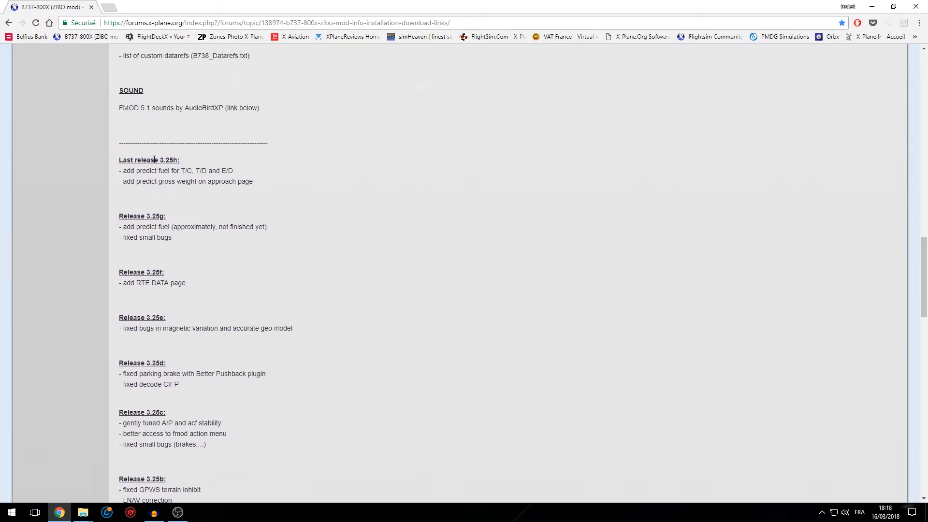
- Examine the version headings of the recent releases, from the last release 3.25h to release 3.25f
{"action": "left_click_drag", "start_coordinate": [181, 162], "coordinate": [119, 166]}
{"action": "left_click", "coordinate": [169, 166]}
{"action": "double_click", "coordinate": [176, 161]}
{"action": "left_click", "coordinate": [225, 169]}
{"action": "scroll", "coordinate": [226, 212], "scroll_direction": "down", "scroll_amount": 1}
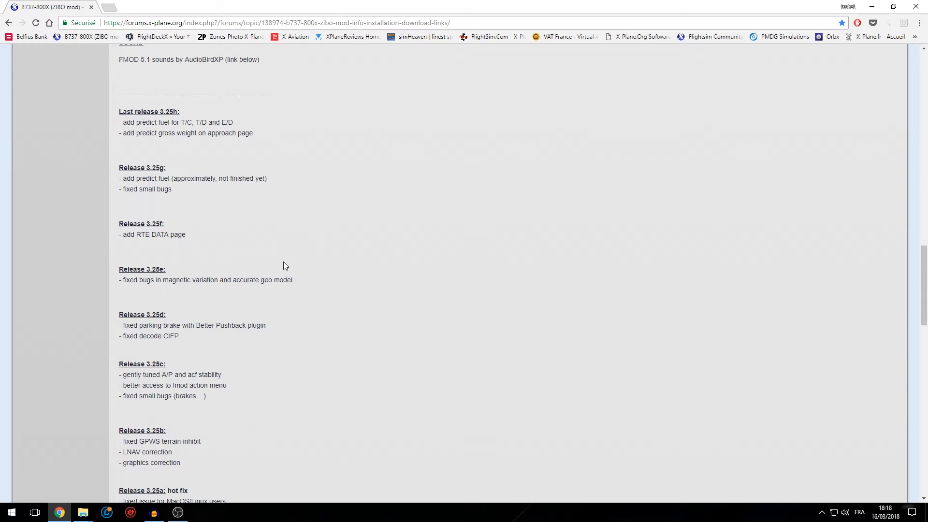
{"action": "scroll", "coordinate": [321, 327], "scroll_direction": "up", "scroll_amount": 2}
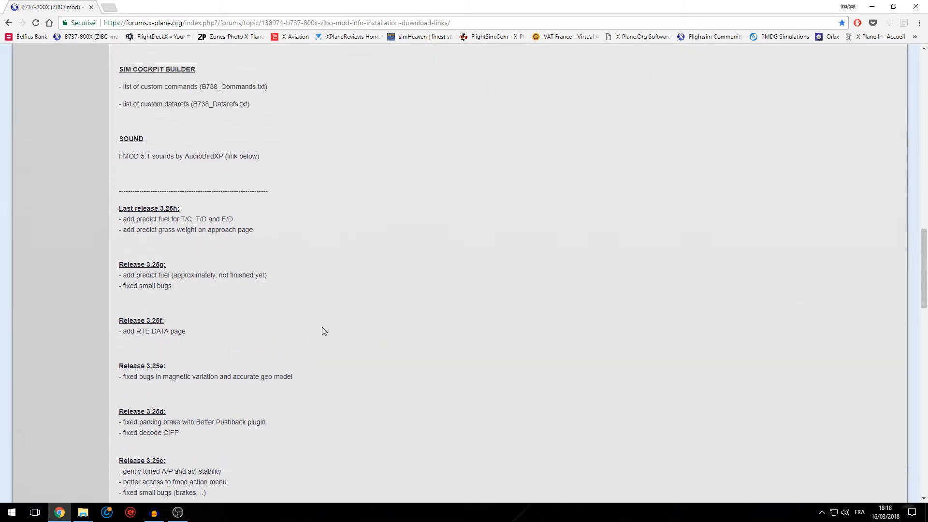
{"action": "scroll", "coordinate": [216, 265], "scroll_direction": "down", "scroll_amount": 2}
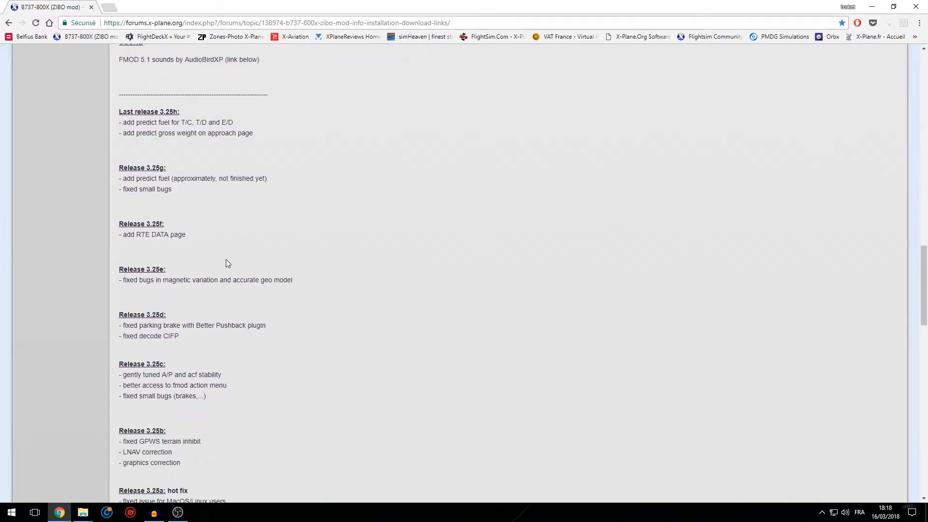
{"action": "left_click_drag", "start_coordinate": [167, 226], "coordinate": [131, 225]}
{"action": "left_click", "coordinate": [161, 225]}
{"action": "scroll", "coordinate": [303, 211], "scroll_direction": "up", "scroll_amount": 1}
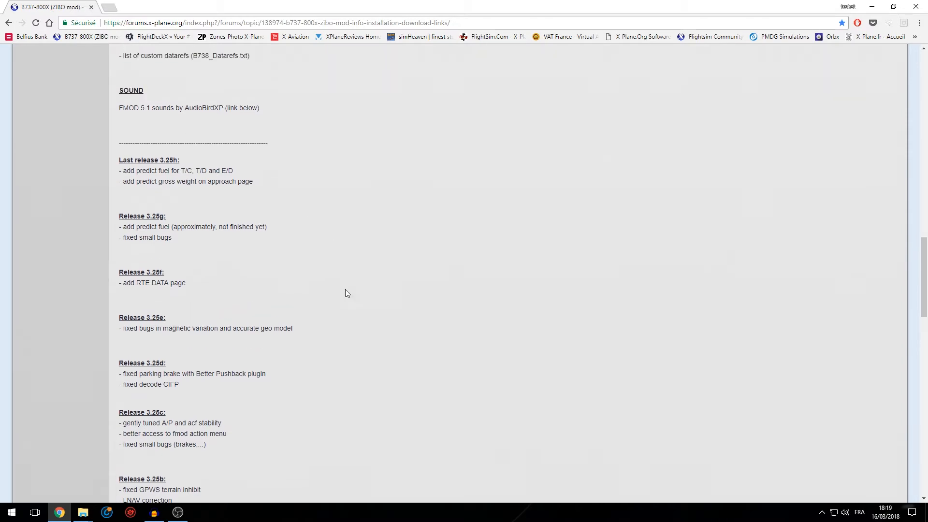
- Read the change notes of release 3.25g, highlighting the predict fuel and small bug fixes lines
{"action": "left_click_drag", "start_coordinate": [271, 227], "coordinate": [107, 225]}
{"action": "left_click", "coordinate": [143, 234]}
{"action": "left_click_drag", "start_coordinate": [173, 228], "coordinate": [121, 227]}
{"action": "left_click", "coordinate": [262, 245]}
{"action": "triple_click", "coordinate": [197, 226]}
{"action": "left_click", "coordinate": [221, 231]}
{"action": "left_click_drag", "start_coordinate": [272, 226], "coordinate": [205, 234]}
{"action": "left_click", "coordinate": [203, 236]}
{"action": "left_click_drag", "start_coordinate": [223, 226], "coordinate": [262, 227]}
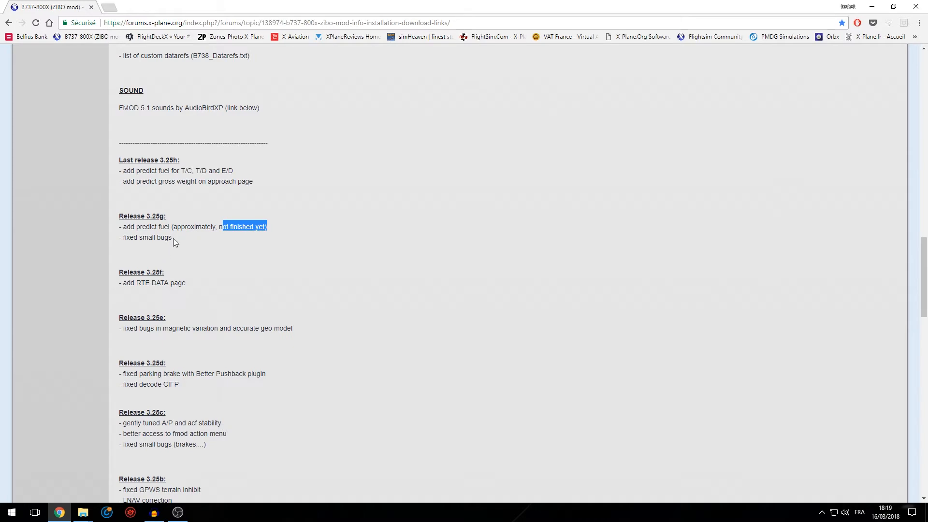
{"action": "left_click_drag", "start_coordinate": [173, 239], "coordinate": [124, 239]}
{"action": "scroll", "coordinate": [201, 254], "scroll_direction": "up", "scroll_amount": 2}
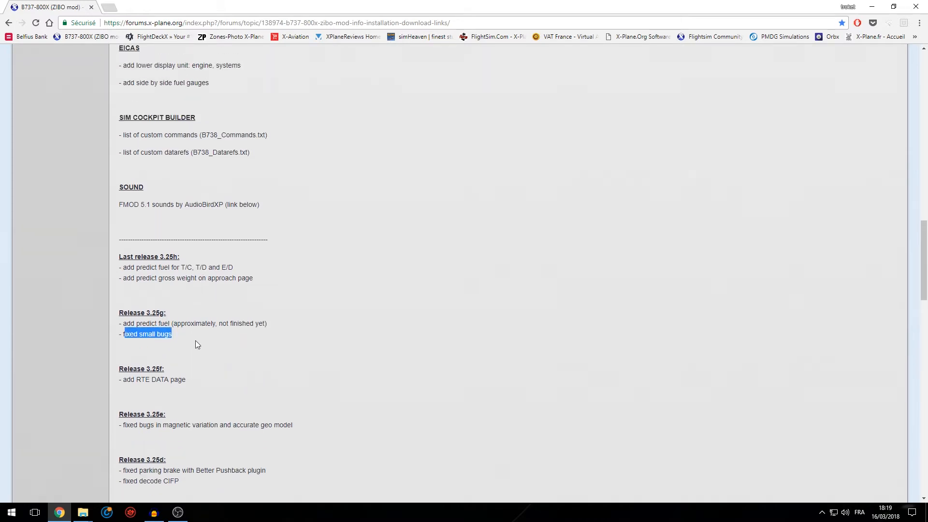
{"action": "left_click", "coordinate": [204, 294]}
- Read the change notes of release 3.25h, highlighting the predict fuel and approach page entries
{"action": "scroll", "coordinate": [169, 242], "scroll_direction": "down", "scroll_amount": 1}
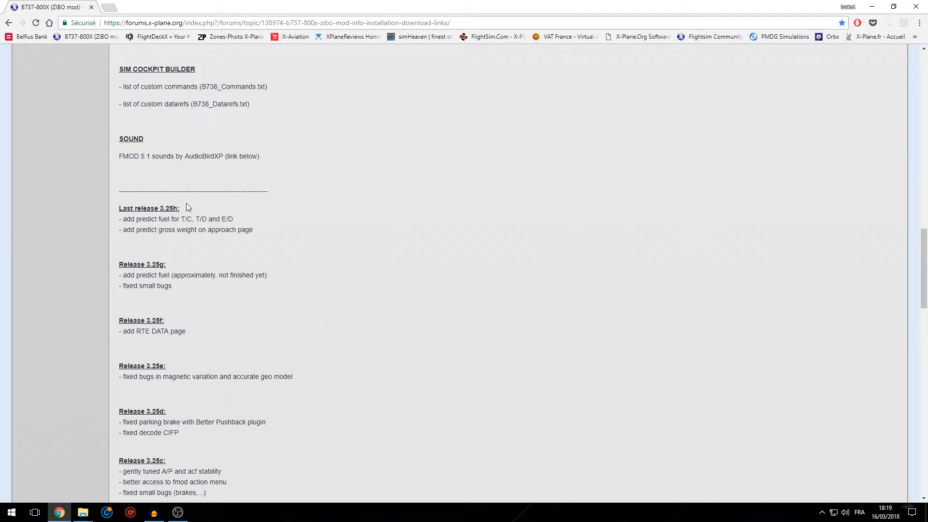
{"action": "left_click_drag", "start_coordinate": [181, 216], "coordinate": [212, 218]}
{"action": "left_click", "coordinate": [236, 222]}
{"action": "left_click", "coordinate": [250, 227]}
{"action": "left_click_drag", "start_coordinate": [223, 219], "coordinate": [234, 218]}
{"action": "scroll", "coordinate": [275, 215], "scroll_direction": "down", "scroll_amount": 1}
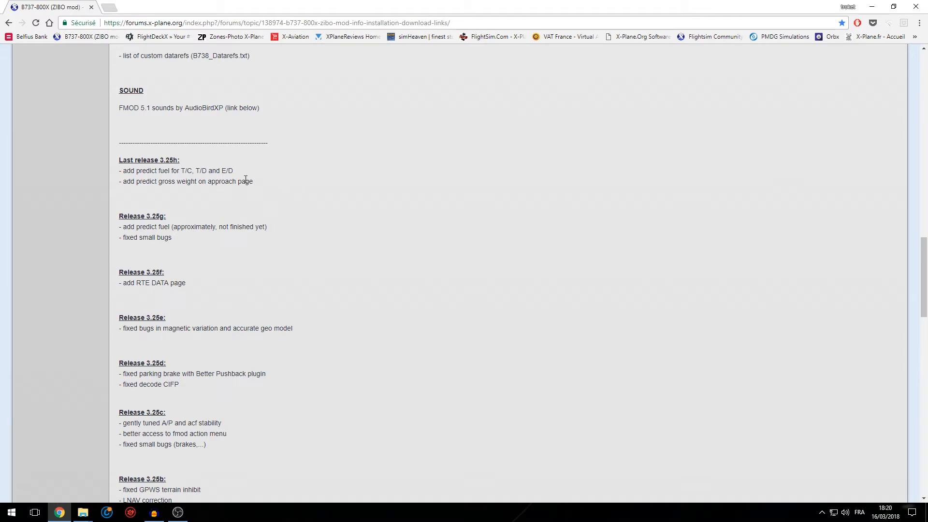
{"action": "left_click_drag", "start_coordinate": [208, 181], "coordinate": [277, 187]}
- Look through the older release notes down to the release 3.25 change list above the installation section
{"action": "scroll", "coordinate": [316, 193], "scroll_direction": "down", "scroll_amount": 8}
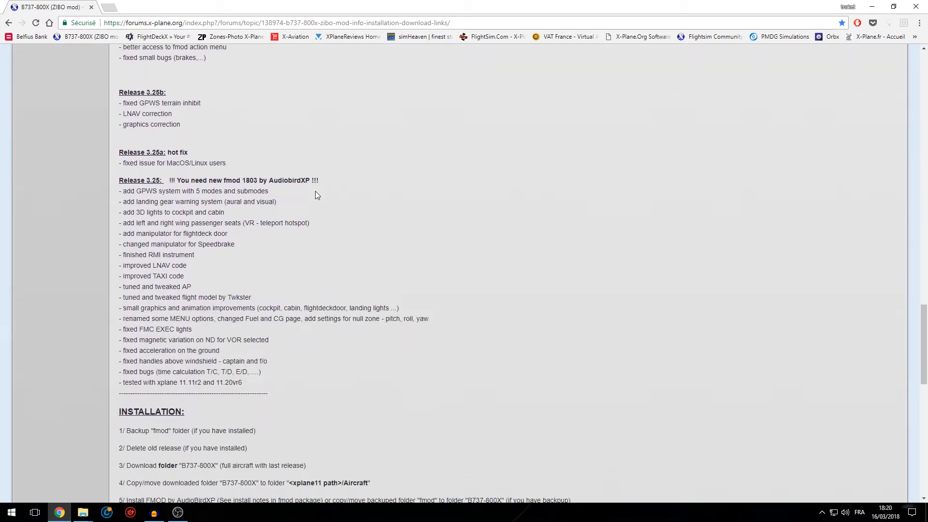
{"action": "scroll", "coordinate": [315, 191], "scroll_direction": "down", "scroll_amount": 1}
{"action": "scroll", "coordinate": [315, 191], "scroll_direction": "up", "scroll_amount": 2}
{"action": "scroll", "coordinate": [316, 193], "scroll_direction": "up", "scroll_amount": 3}
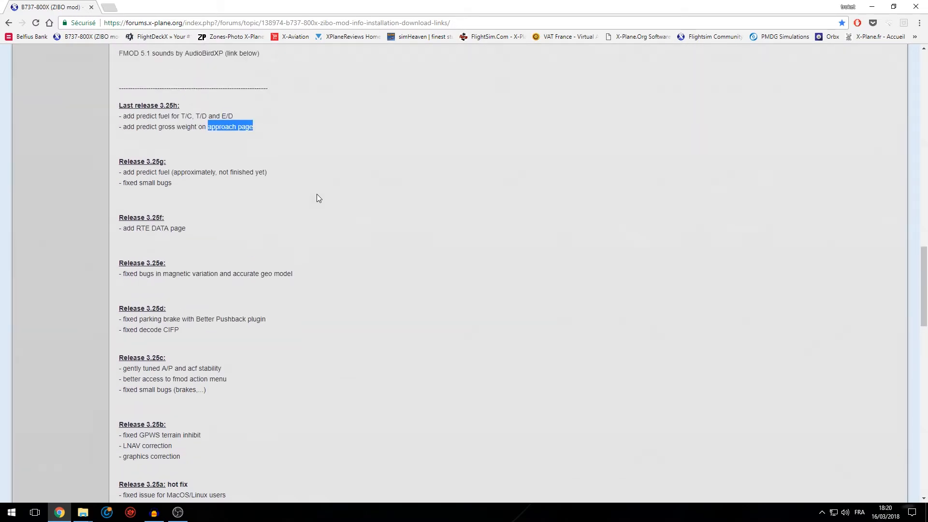
{"action": "left_click", "coordinate": [311, 245]}
{"action": "scroll", "coordinate": [311, 249], "scroll_direction": "down", "scroll_amount": 4}
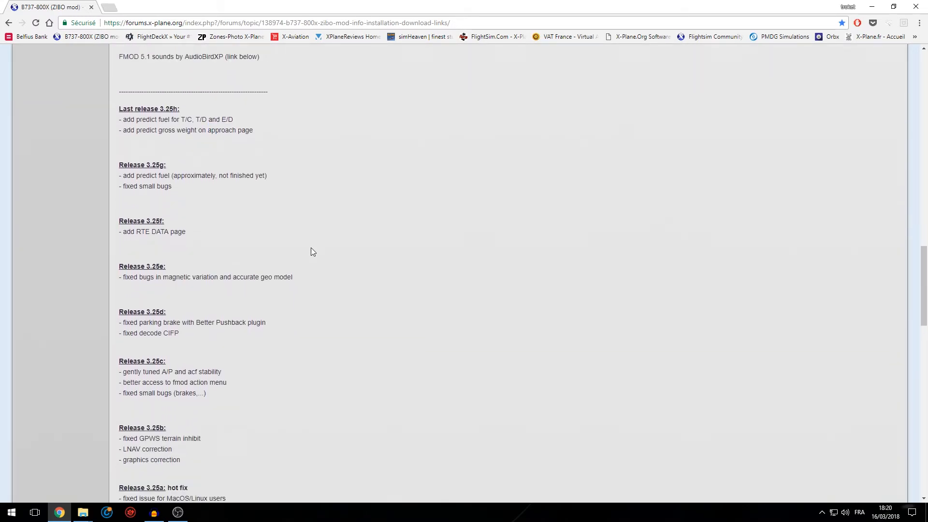
{"action": "scroll", "coordinate": [307, 260], "scroll_direction": "down", "scroll_amount": 3}
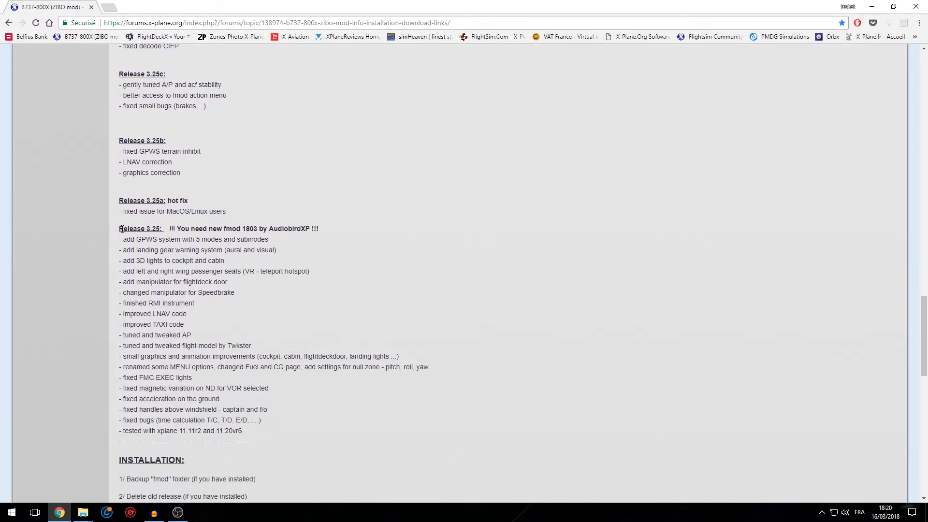
- Review the release notes from the release 3.25 heading up to last release 3.25h
{"action": "left_click_drag", "start_coordinate": [148, 231], "coordinate": [164, 227]}
{"action": "left_click", "coordinate": [172, 230]}
{"action": "scroll", "coordinate": [212, 229], "scroll_direction": "up", "scroll_amount": 4}
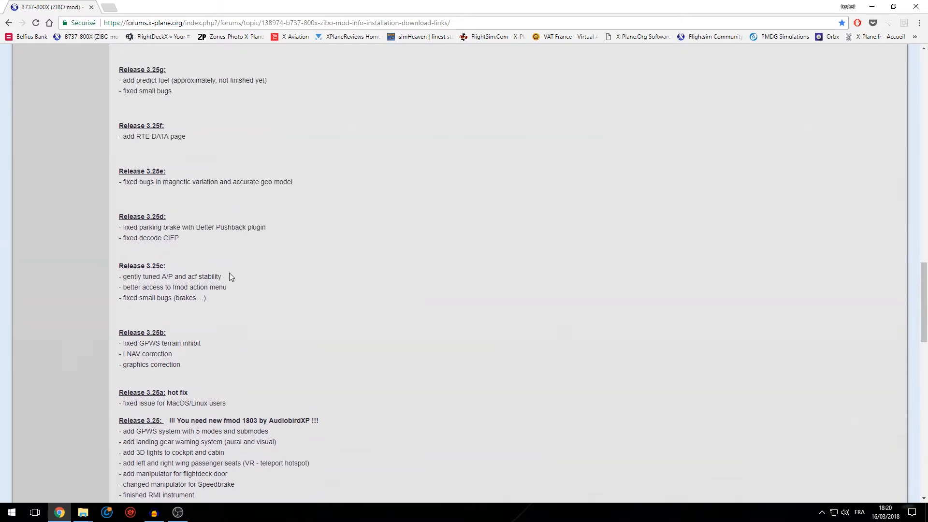
{"action": "scroll", "coordinate": [198, 399], "scroll_direction": "up", "scroll_amount": 1}
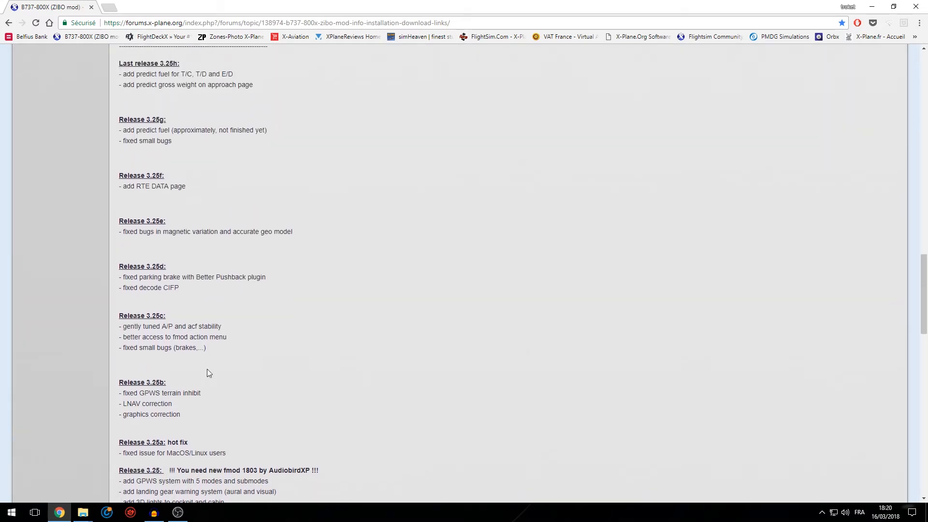
{"action": "scroll", "coordinate": [327, 412], "scroll_direction": "up", "scroll_amount": 1}
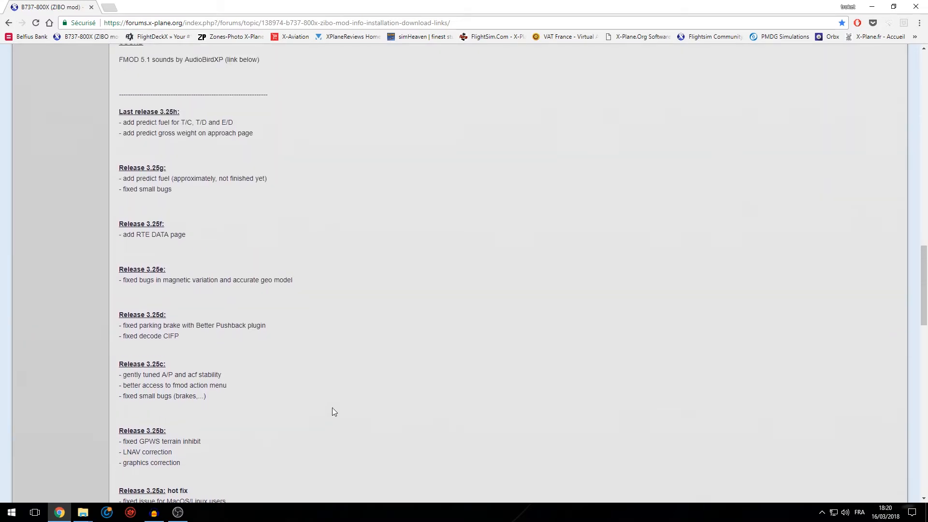
{"action": "scroll", "coordinate": [325, 240], "scroll_direction": "down", "scroll_amount": 1}
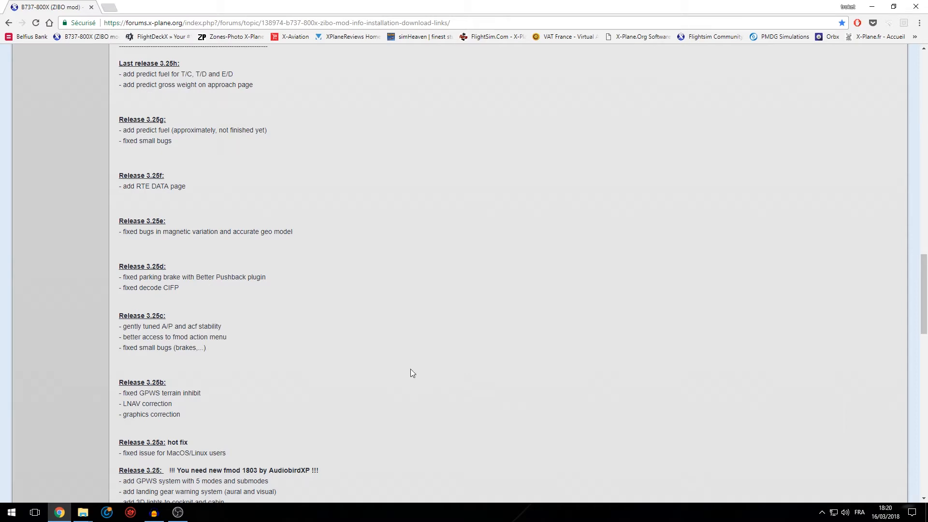
{"action": "scroll", "coordinate": [413, 372], "scroll_direction": "down", "scroll_amount": 1}
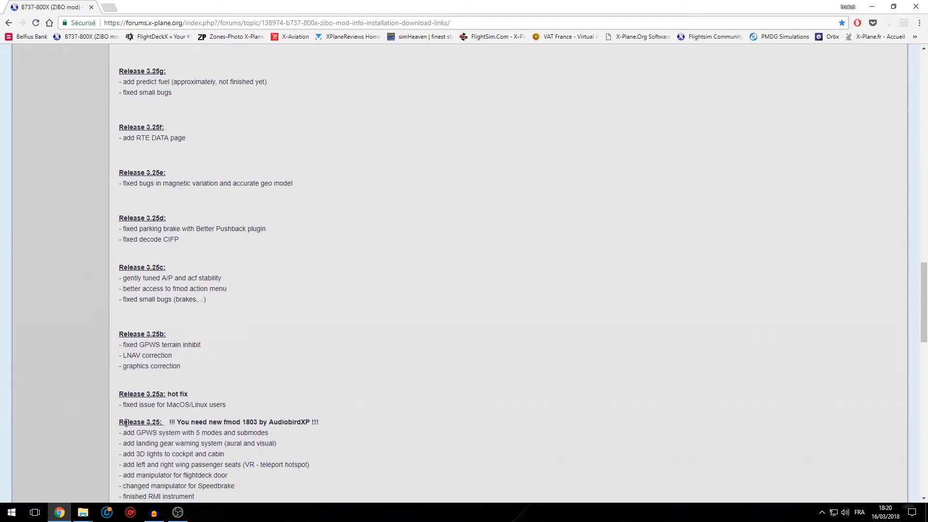
- Highlight the release 3.25 heading and compare its change list with the lettered updates above it
{"action": "mouse_move", "coordinate": [125, 423]}
{"action": "left_mouse_down"}
{"action": "mouse_move", "coordinate": [170, 422]}
{"action": "mouse_move", "coordinate": [126, 423]}
{"action": "left_mouse_up"}
{"action": "left_click", "coordinate": [159, 424]}
{"action": "scroll", "coordinate": [146, 290], "scroll_direction": "down", "scroll_amount": 3}
{"action": "left_click", "coordinate": [146, 275]}
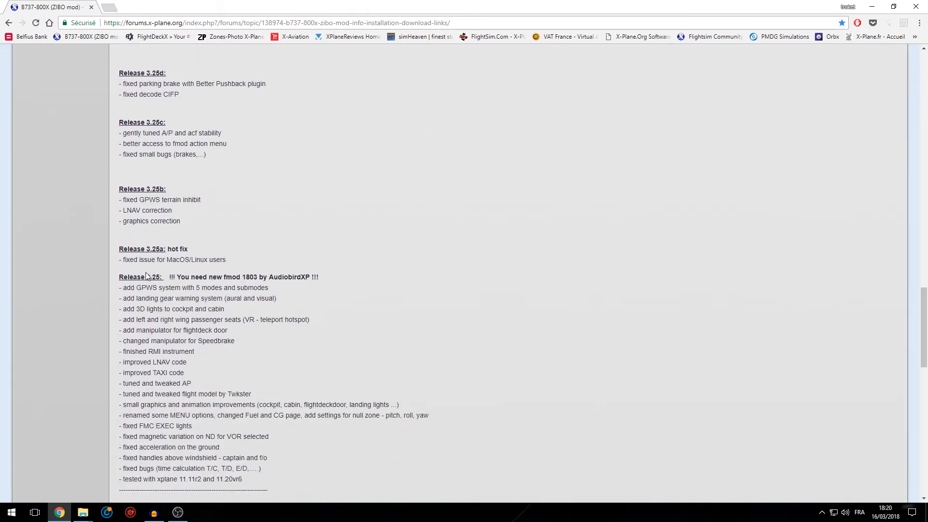
{"action": "left_click_drag", "start_coordinate": [146, 276], "coordinate": [162, 276]}
{"action": "left_click", "coordinate": [459, 327]}
{"action": "scroll", "coordinate": [442, 375], "scroll_direction": "down", "scroll_amount": 1}
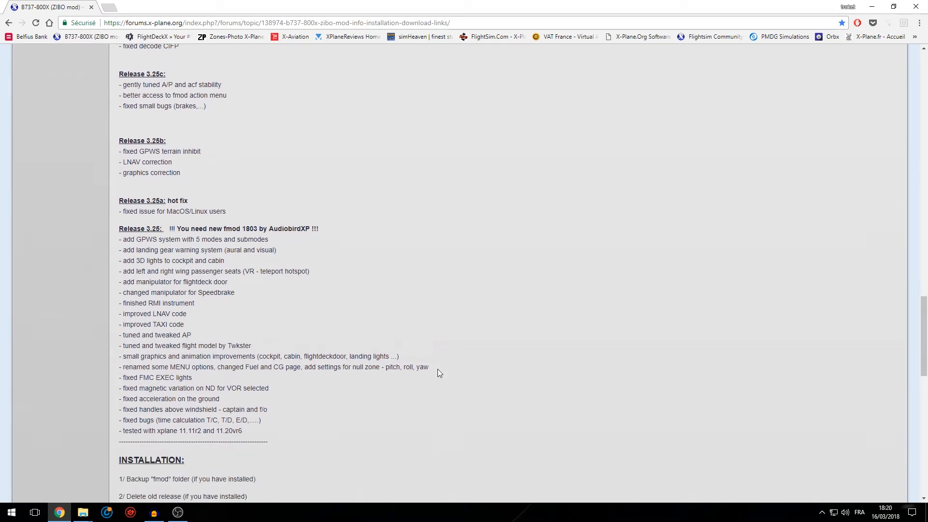
{"action": "scroll", "coordinate": [358, 307], "scroll_direction": "up", "scroll_amount": 5}
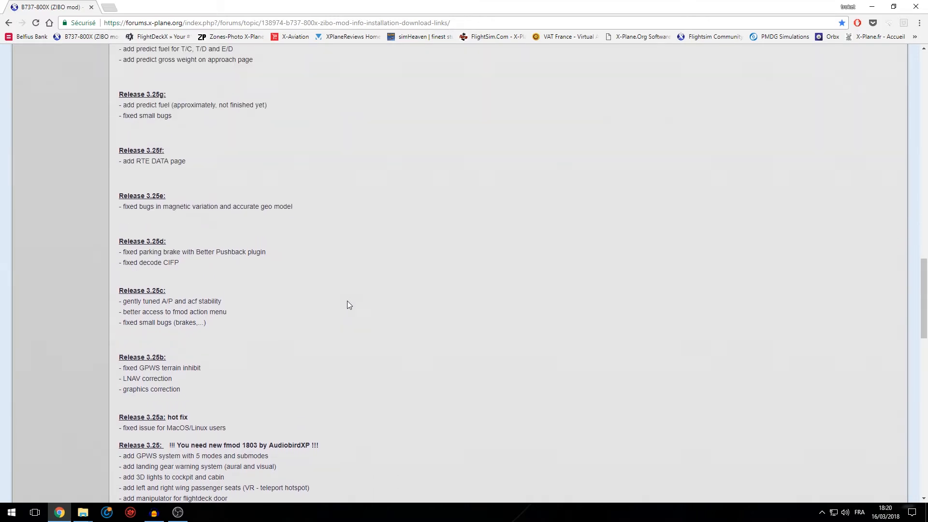
{"action": "scroll", "coordinate": [390, 341], "scroll_direction": "down", "scroll_amount": 8}
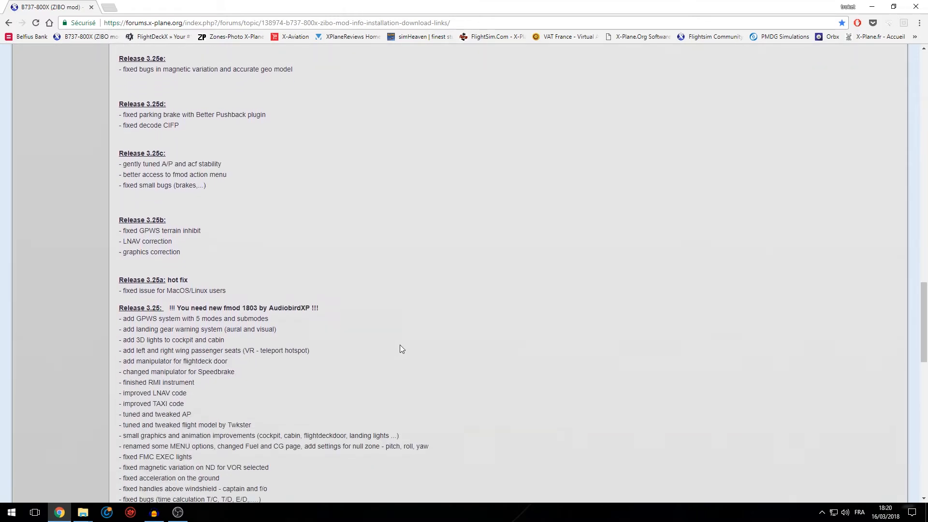
- Find the download links section of the topic and open the LINK ZIBOmod B737-800X address in a new tab
{"action": "scroll", "coordinate": [405, 346], "scroll_direction": "down", "scroll_amount": 7}
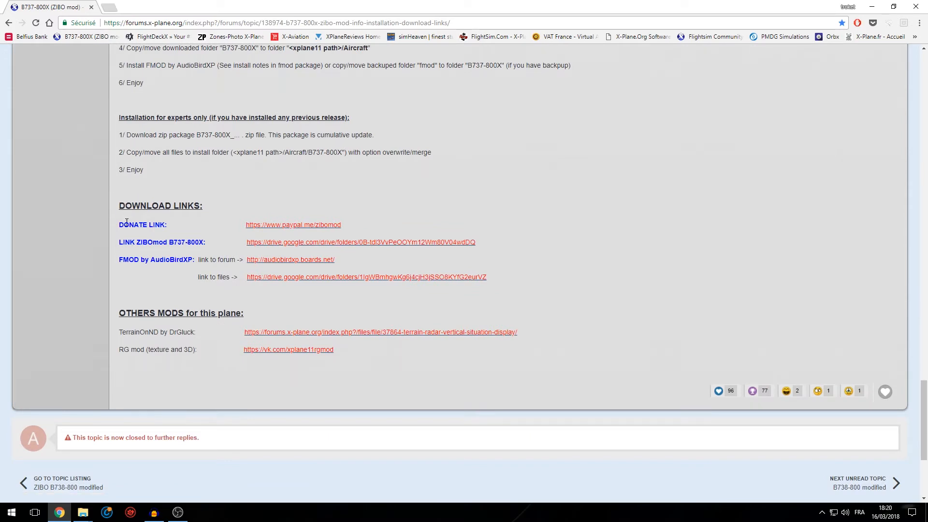
{"action": "left_click_drag", "start_coordinate": [137, 240], "coordinate": [216, 242]}
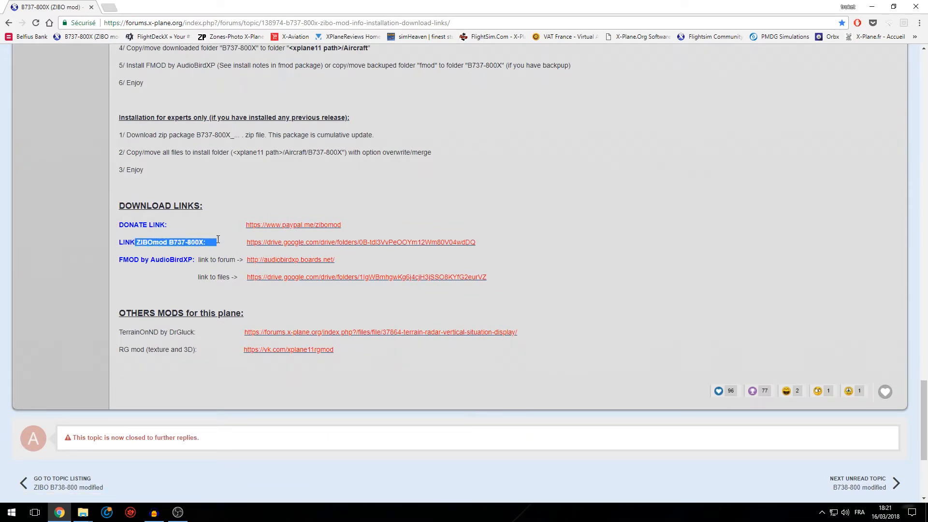
{"action": "right_click", "coordinate": [292, 242]}
{"action": "left_click", "coordinate": [346, 248]}
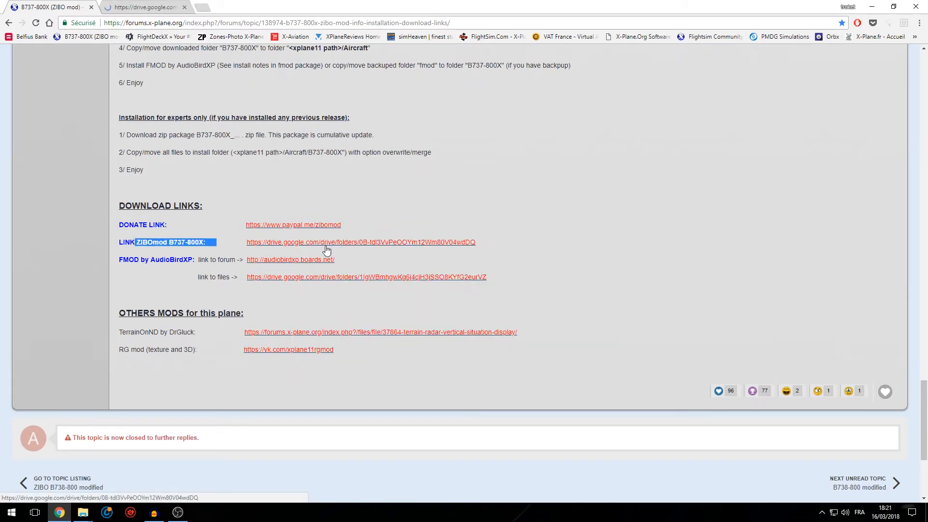
- Open the files link of FMOD by AudioBirdXP in a new tab and highlight its label
{"action": "left_click", "coordinate": [170, 262]}
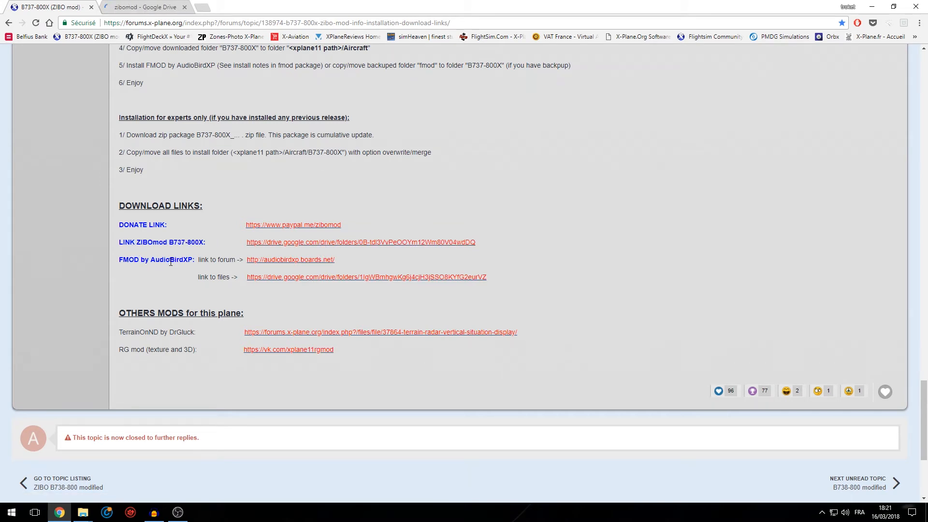
{"action": "right_click", "coordinate": [285, 277]}
{"action": "left_click", "coordinate": [351, 284]}
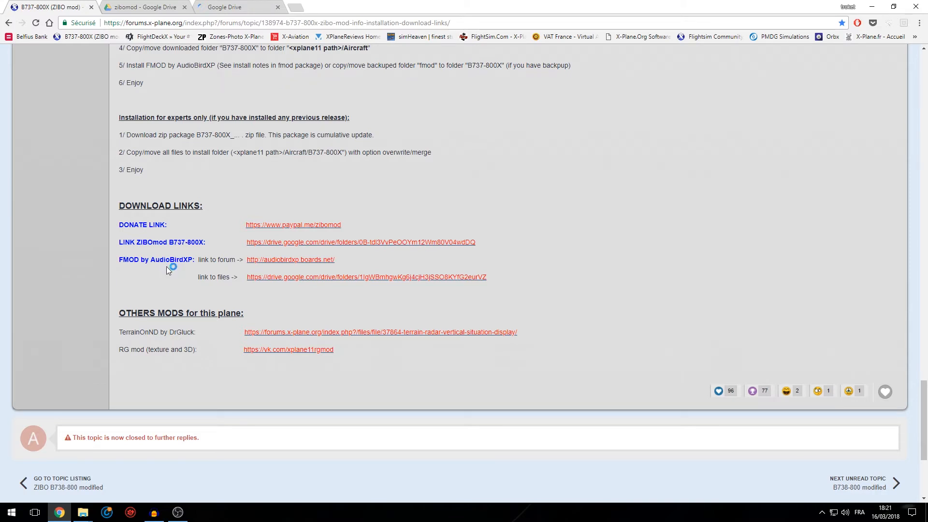
{"action": "left_click_drag", "start_coordinate": [193, 262], "coordinate": [120, 262]}
{"action": "left_click", "coordinate": [177, 166]}
- Open the TerrainOnND and RG mod links in new tabs, and close the forum topic
{"action": "right_click", "coordinate": [274, 330]}
{"action": "left_click", "coordinate": [295, 337]}
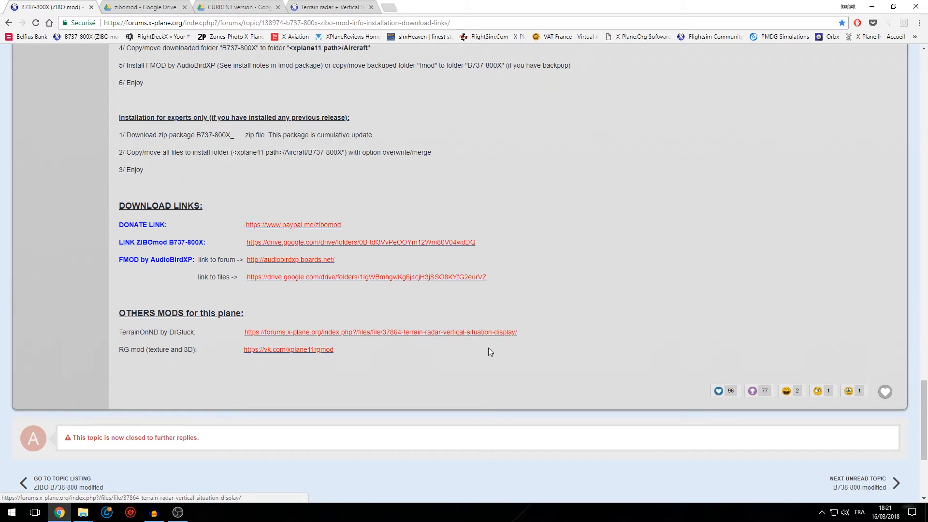
{"action": "right_click", "coordinate": [309, 350]}
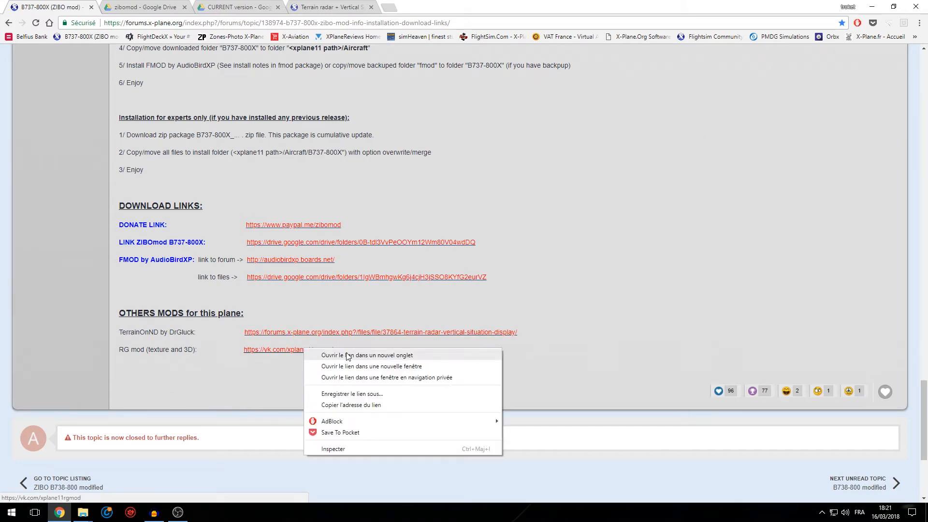
{"action": "left_click", "coordinate": [338, 358]}
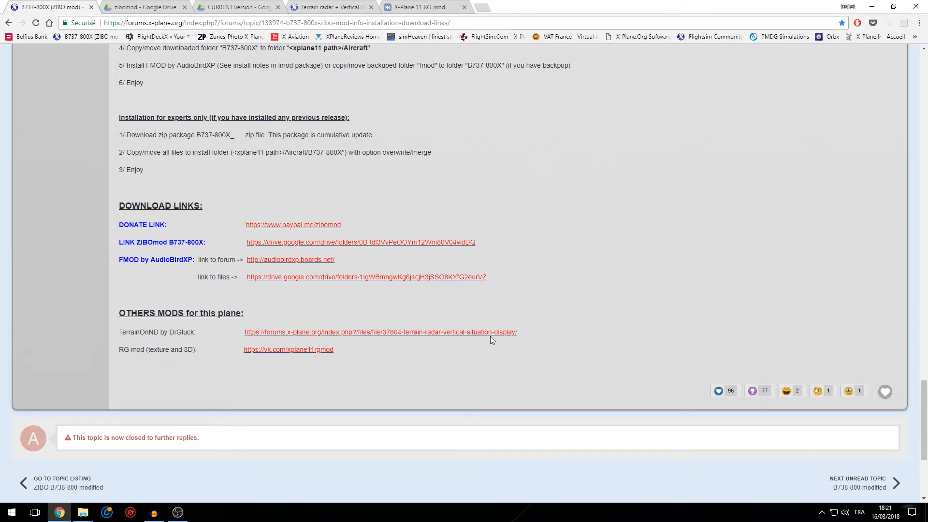
{"action": "scroll", "coordinate": [490, 336], "scroll_direction": "up", "scroll_amount": 7}
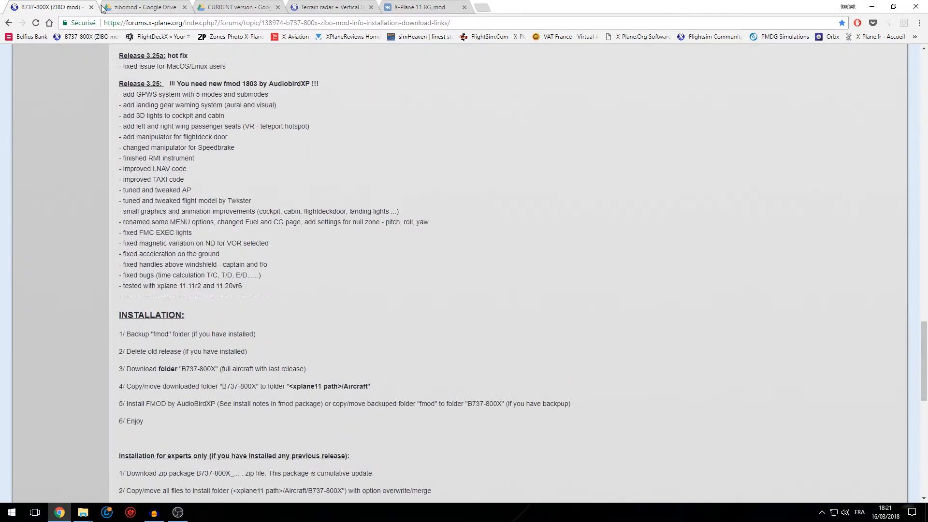
{"action": "left_click", "coordinate": [92, 7]}
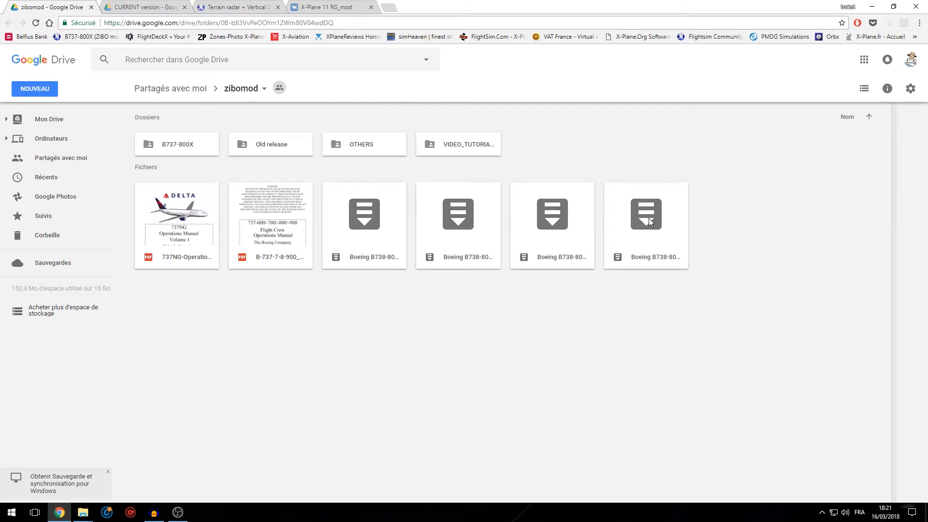
- Try to download Boeing B738-800X_3_25h.zip directly from the shared zibomod folder
{"action": "right_click", "coordinate": [647, 246]}
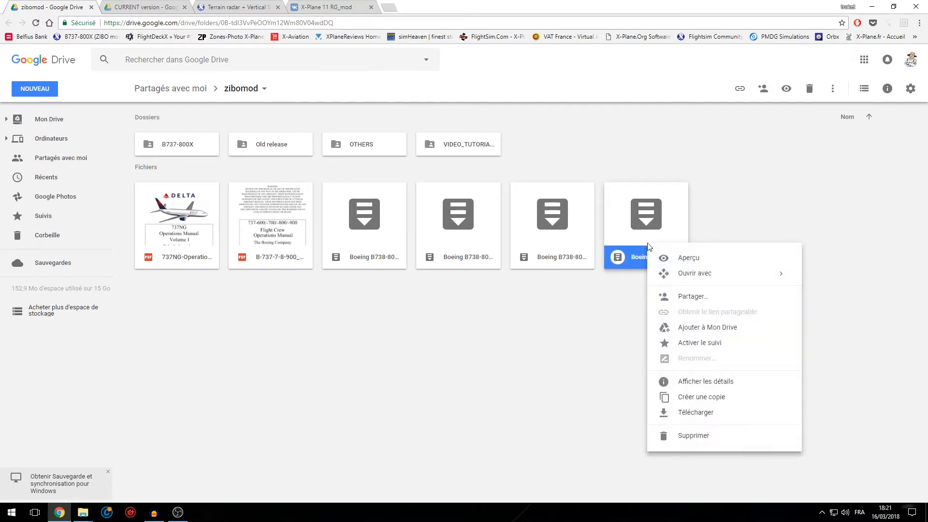
{"action": "left_click", "coordinate": [625, 287]}
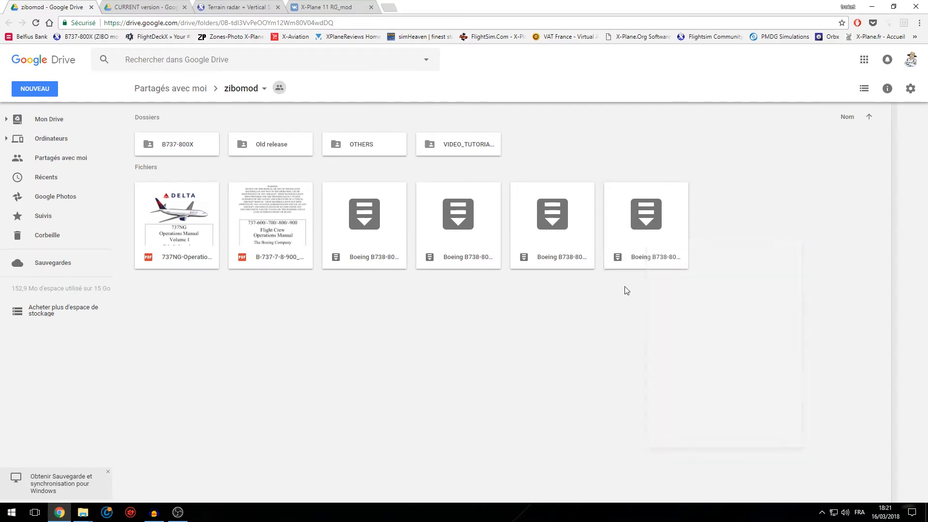
{"action": "right_click", "coordinate": [637, 259]}
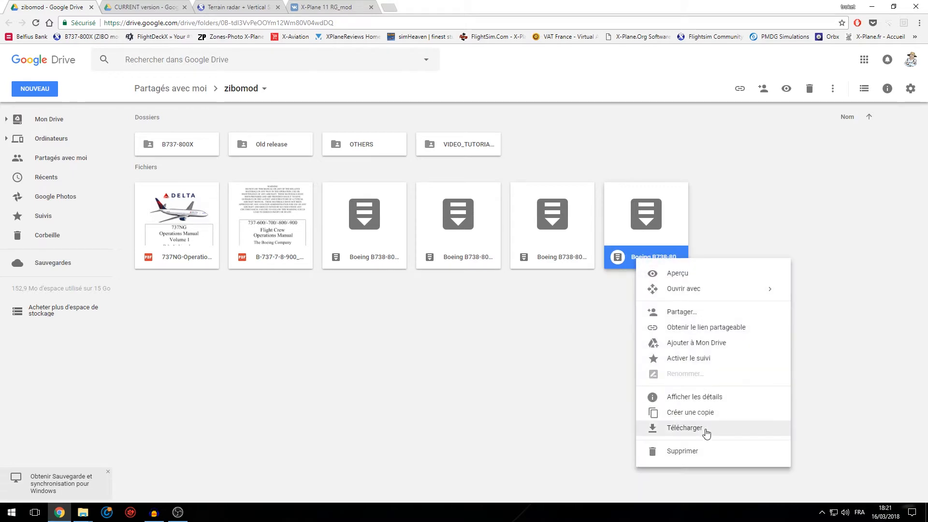
{"action": "left_click", "coordinate": [705, 429]}
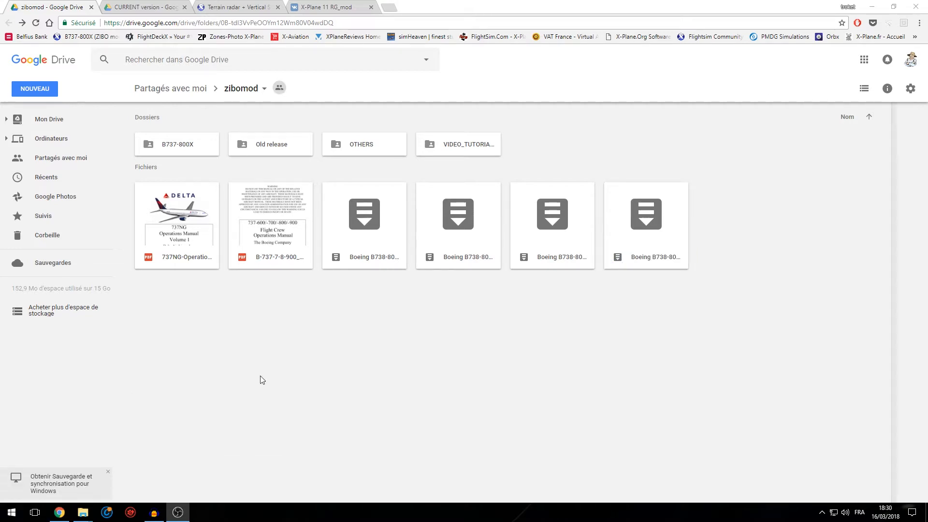
{"action": "left_click", "coordinate": [263, 379]}
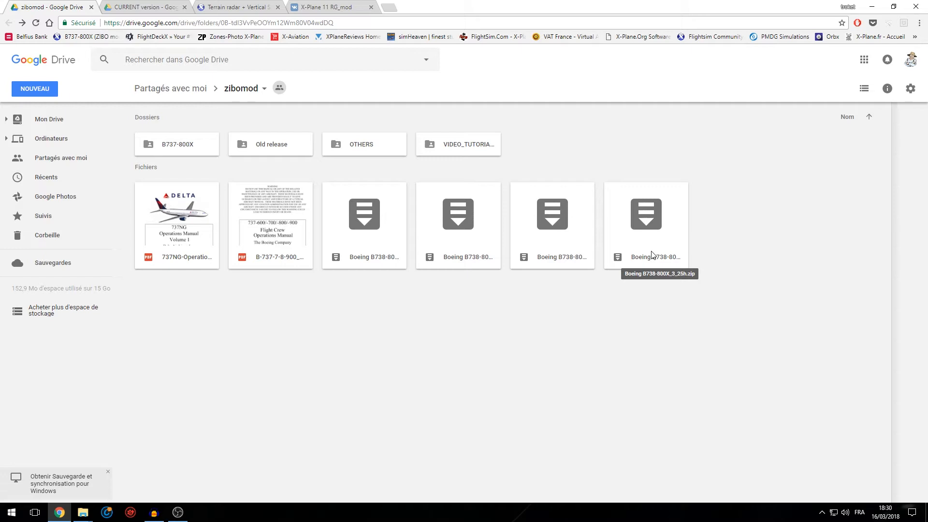
{"action": "right_click", "coordinate": [646, 221]}
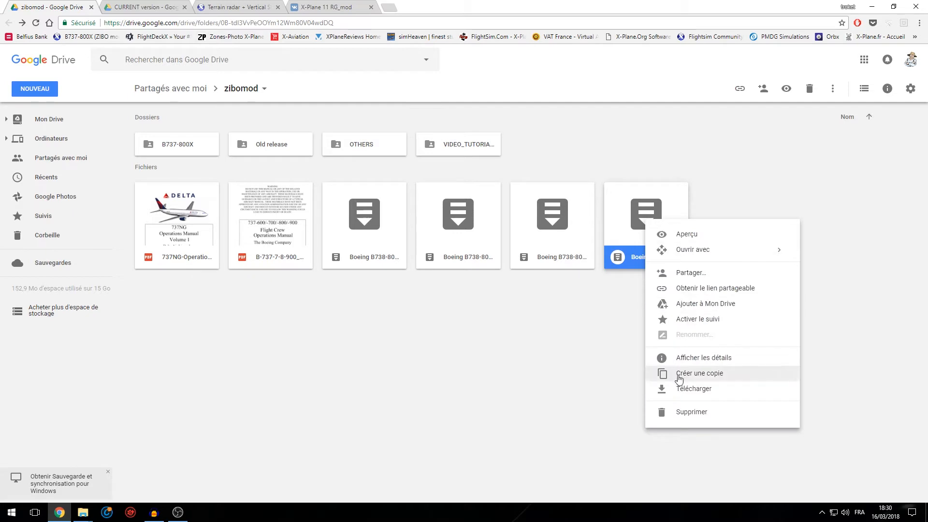
{"action": "left_click", "coordinate": [688, 389]}
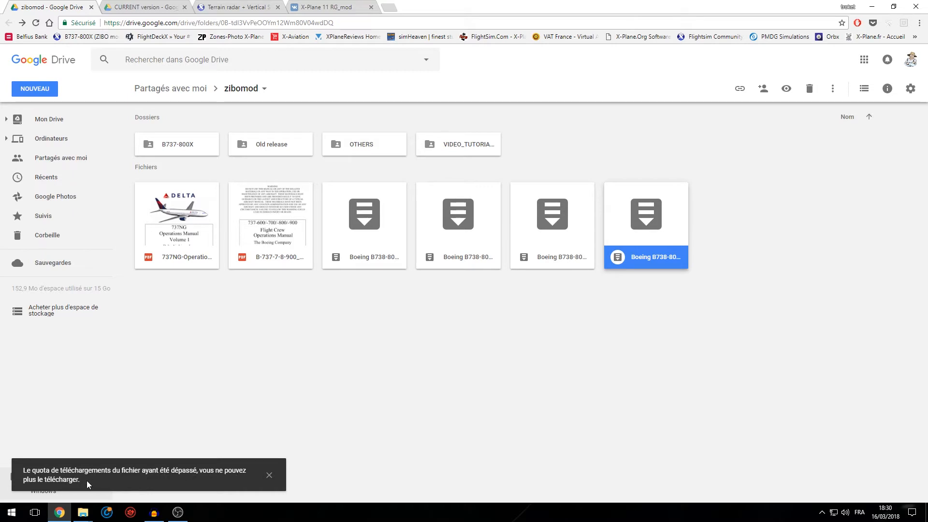
{"action": "left_click", "coordinate": [680, 379]}
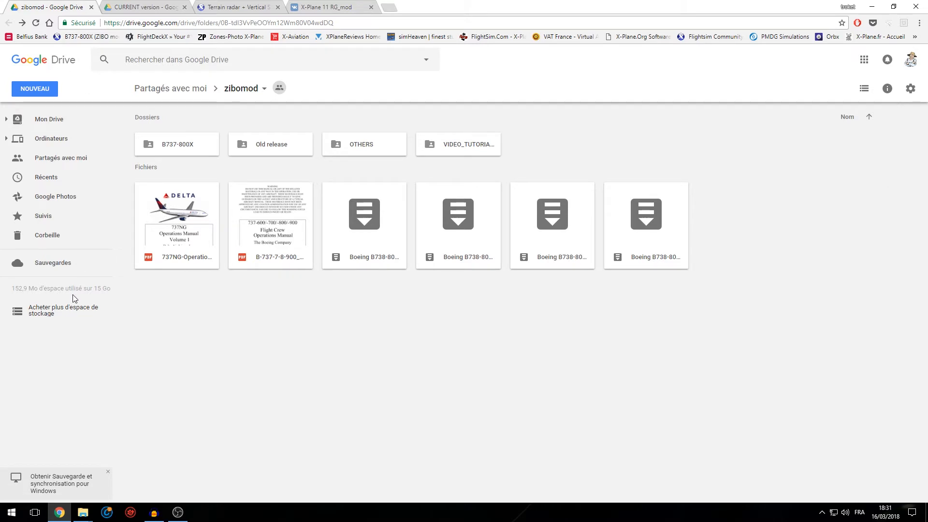
- Check the Google Drive storage plans, highlighting the 15 Go plan, and look at the AudioBirdXP CURRENT version folder
{"action": "left_click", "coordinate": [67, 313]}
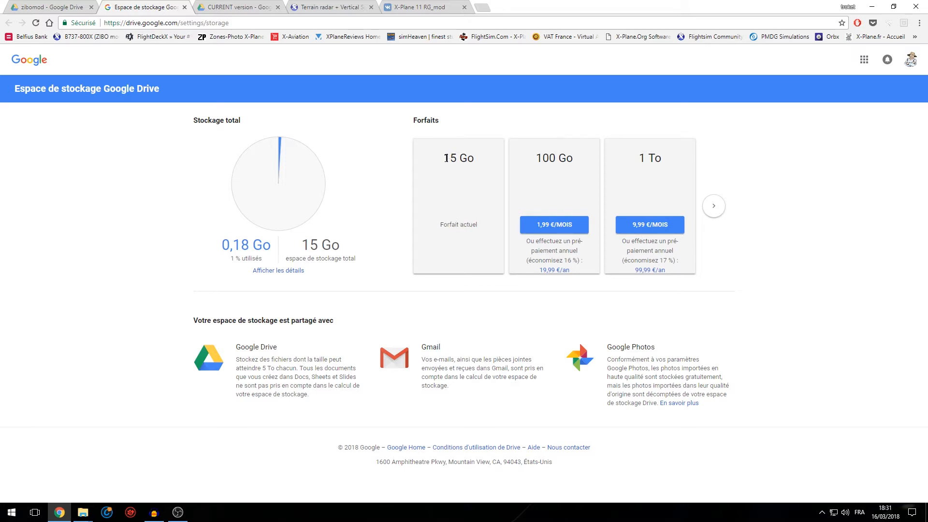
{"action": "left_click_drag", "start_coordinate": [445, 158], "coordinate": [474, 159]}
{"action": "left_click", "coordinate": [460, 218]}
{"action": "left_click", "coordinate": [184, 7]}
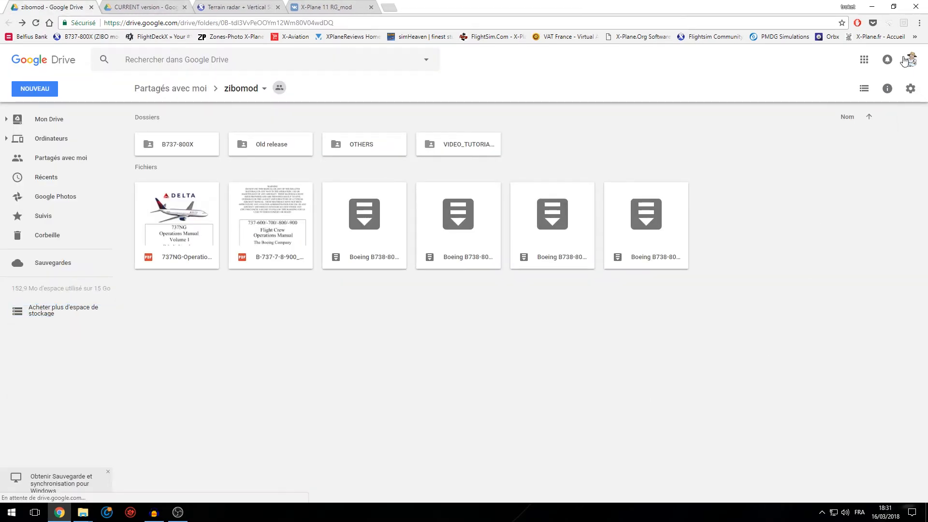
{"action": "left_click", "coordinate": [147, 7]}
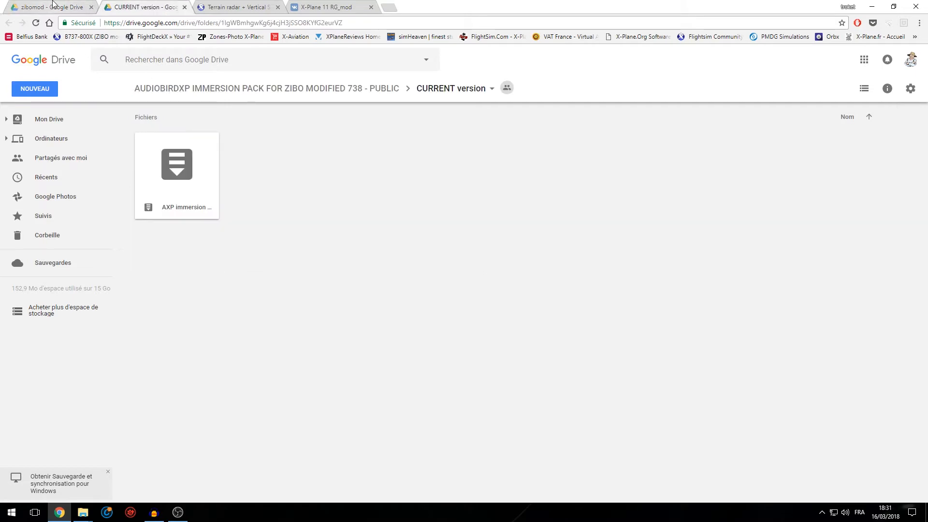
{"action": "left_click", "coordinate": [53, 6]}
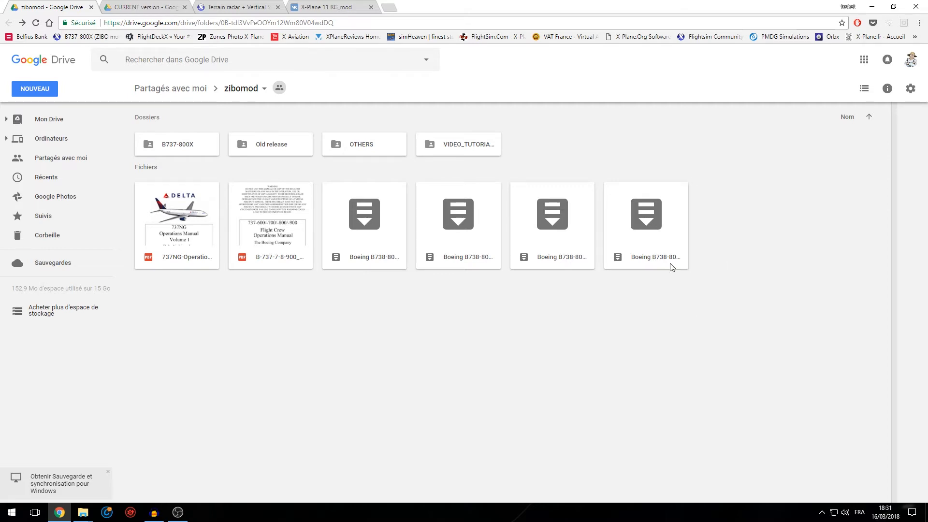
- Create a copy of Boeing B738-800X_3_25h.zip in the personal Drive and dismiss the notification
{"action": "right_click", "coordinate": [648, 216]}
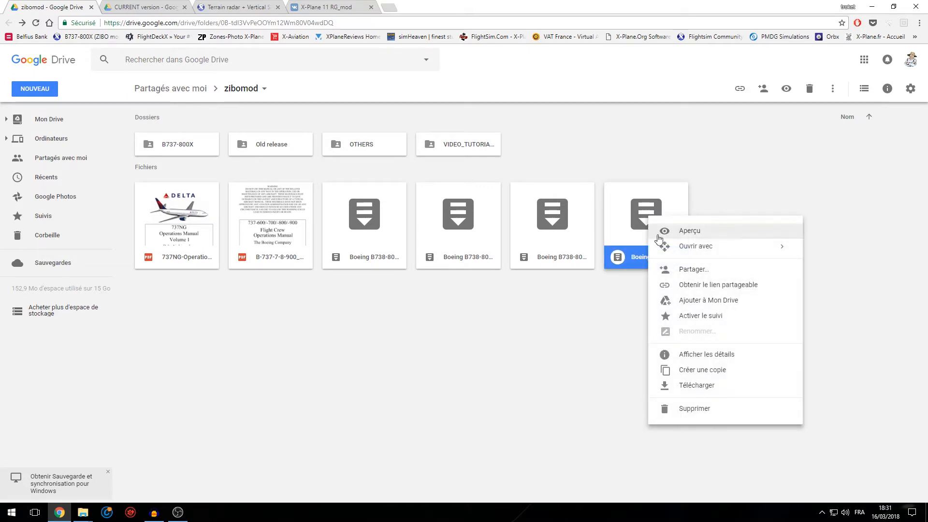
{"action": "left_click", "coordinate": [721, 372]}
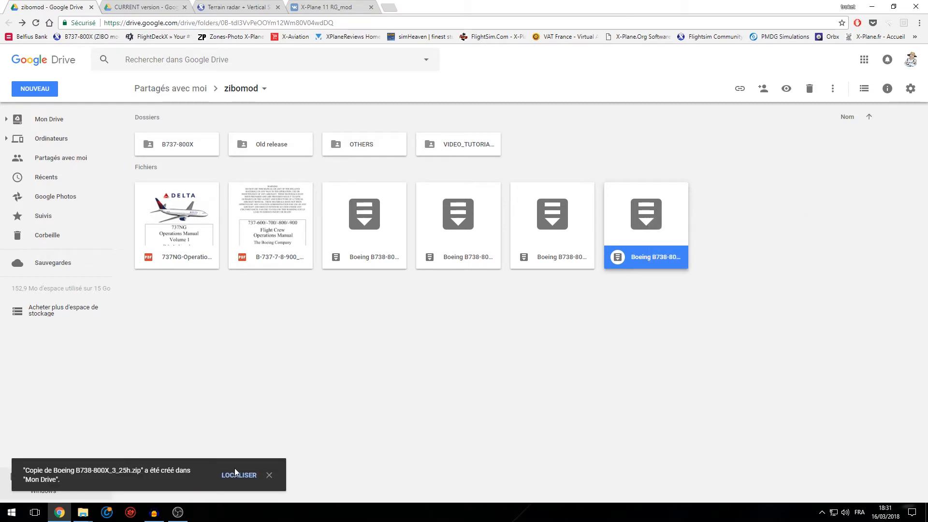
{"action": "left_click", "coordinate": [269, 475]}
- Download the copy of Boeing B738-800X_3_25h.zip from Mon Drive into the Téléchargements folder
{"action": "left_click", "coordinate": [50, 118]}
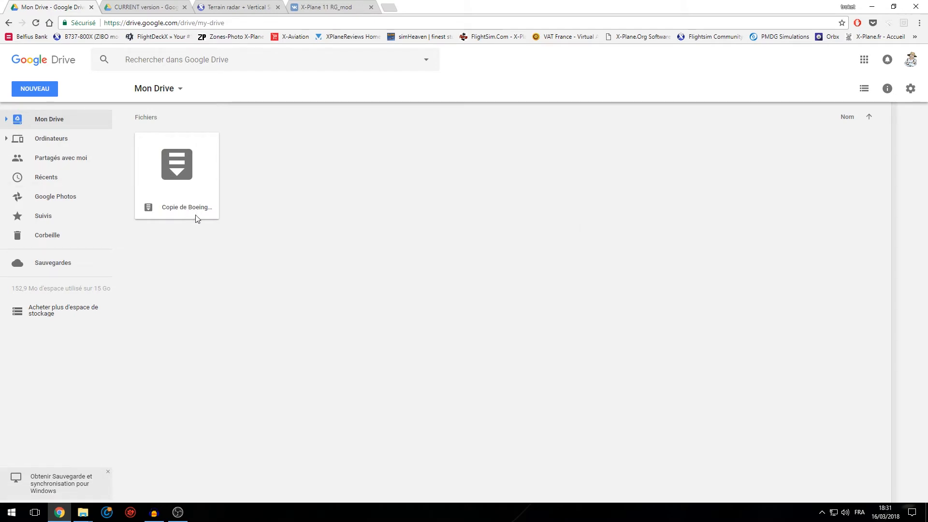
{"action": "right_click", "coordinate": [174, 161]}
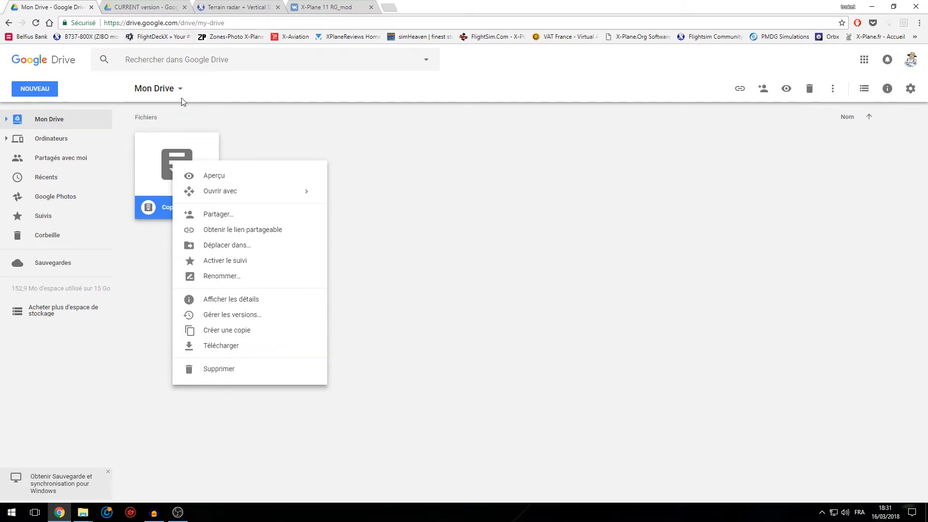
{"action": "left_click", "coordinate": [223, 346]}
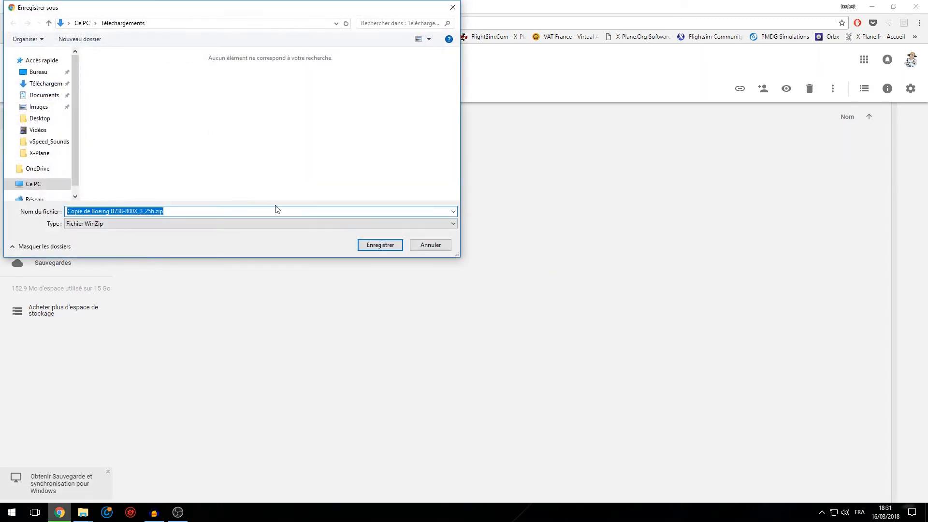
{"action": "left_click", "coordinate": [393, 247]}
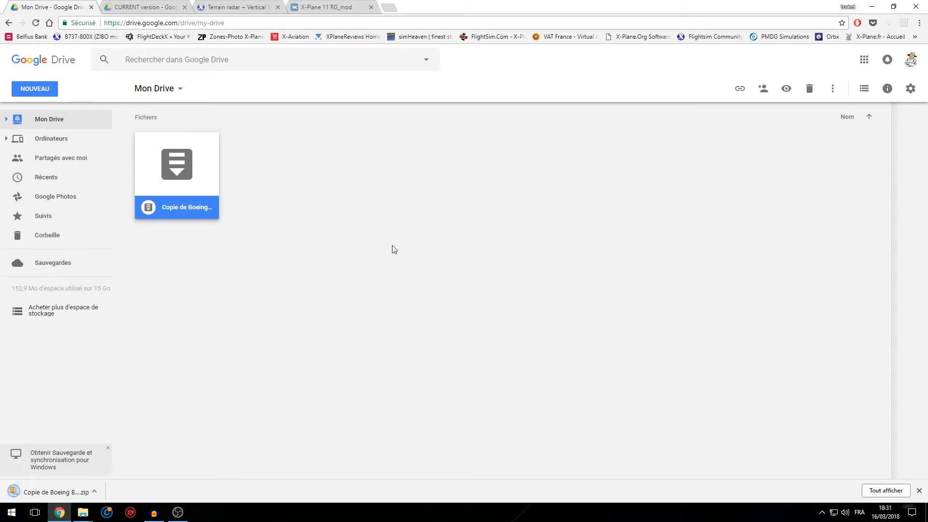
- Return to the shared zibomod folder and point out its Old release and B737-800X folders
{"action": "left_click", "coordinate": [7, 23]}
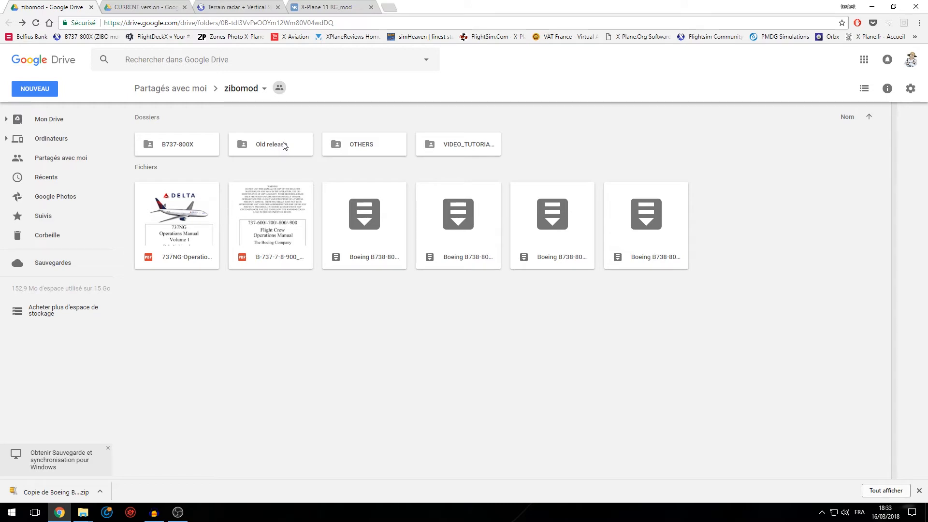
{"action": "left_click", "coordinate": [265, 152]}
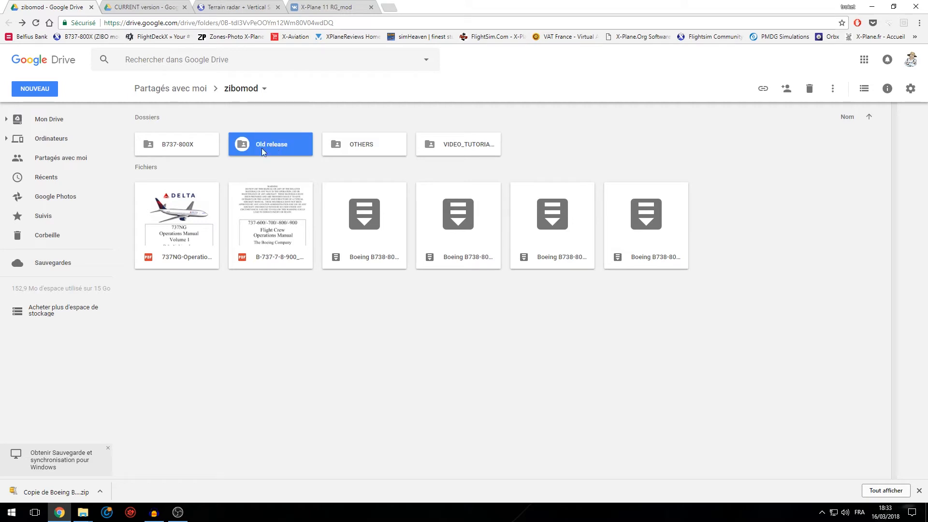
{"action": "left_click", "coordinate": [146, 148]}
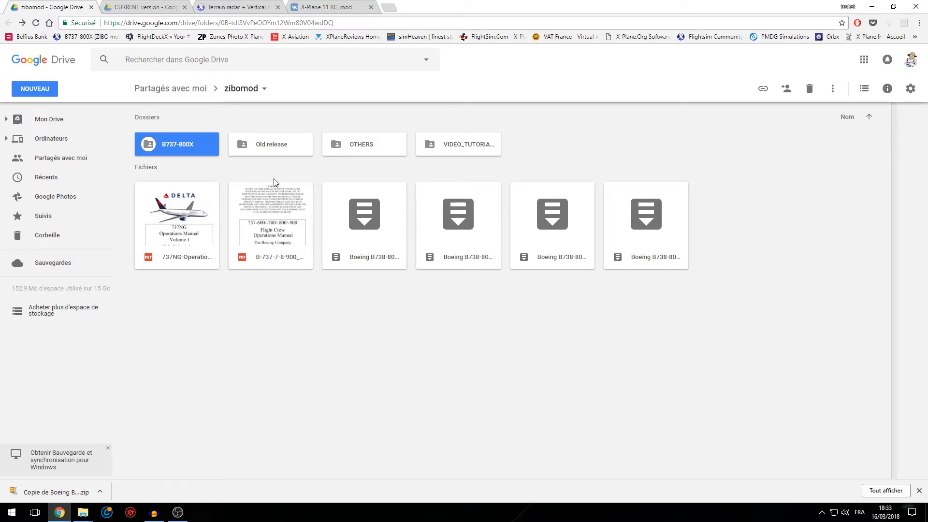
{"action": "left_click", "coordinate": [615, 143]}
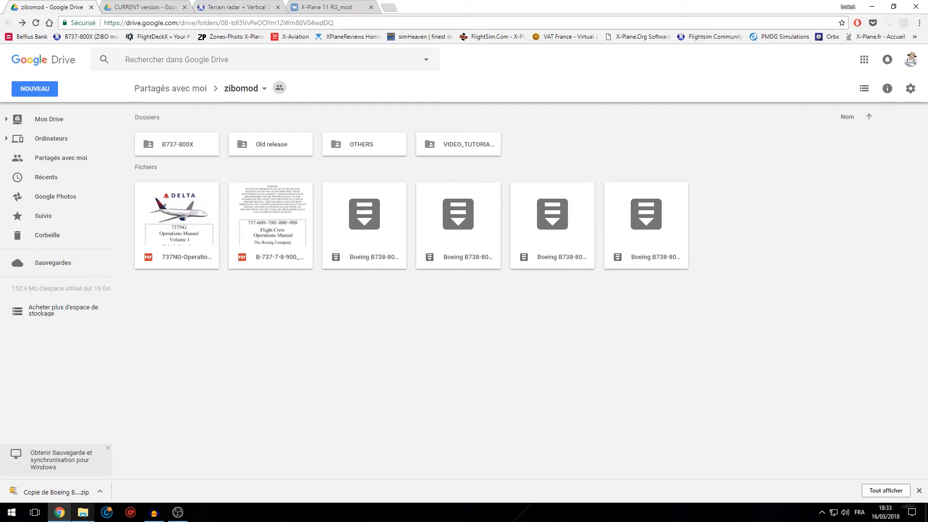
- Move the browser out of the way and bring up the Téléchargements and X-Plane 11 B737-800X folders side by side in File Explorer
{"action": "mouse_move", "coordinate": [86, 515]}
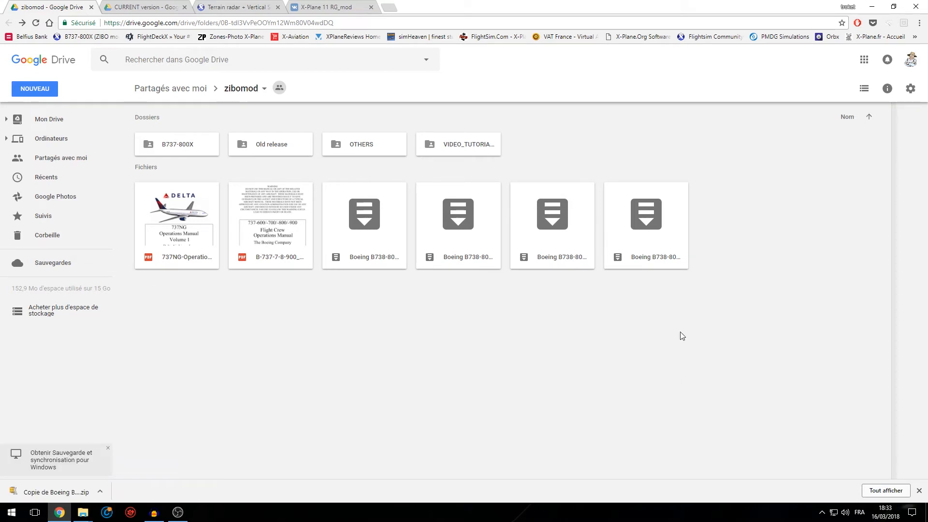
{"action": "left_click_drag", "start_coordinate": [600, 10], "coordinate": [0, 77]}
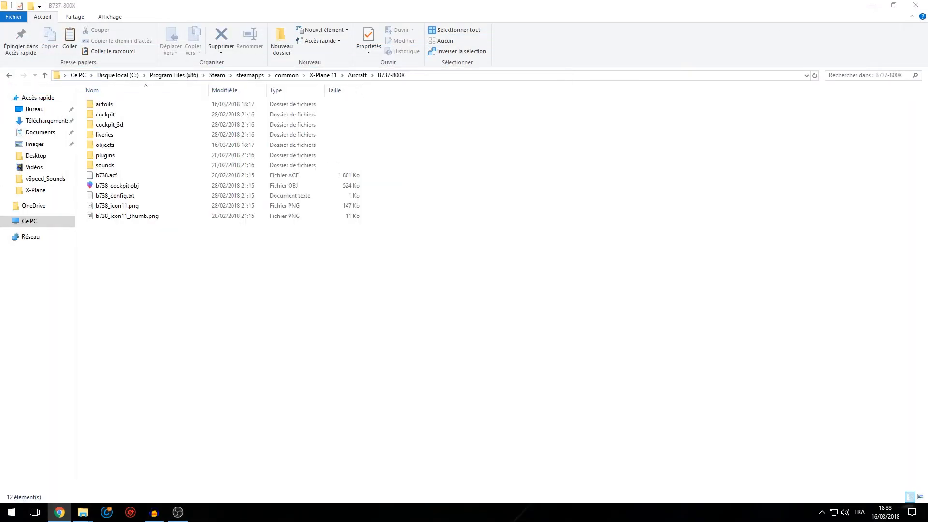
{"action": "left_click_drag", "start_coordinate": [549, 7], "coordinate": [927, 175]}
{"action": "left_click", "coordinate": [587, 113]}
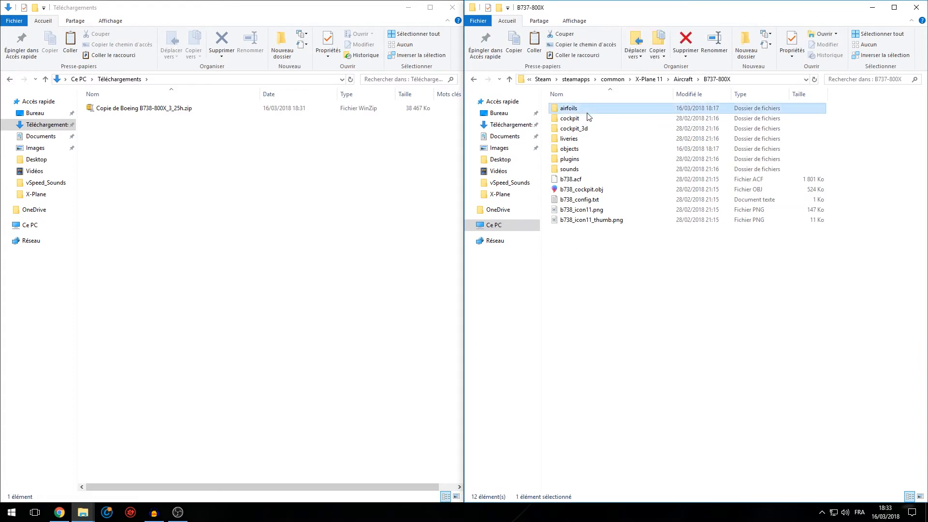
- Check the default Boeing B737-800 folder under Aircraft > Laminar Research, and reopen the B737-800X folder in Aircraft
{"action": "left_click", "coordinate": [687, 80]}
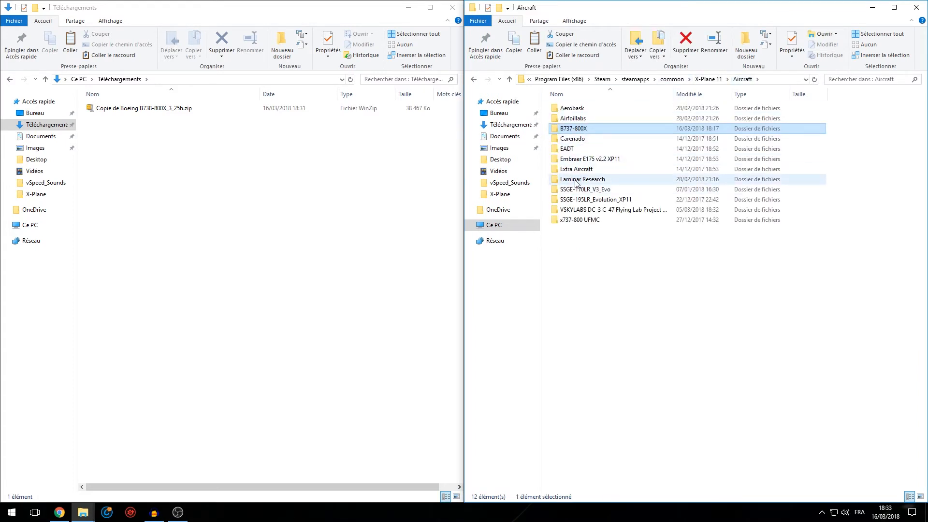
{"action": "double_click", "coordinate": [575, 181]}
{"action": "left_click", "coordinate": [591, 129]}
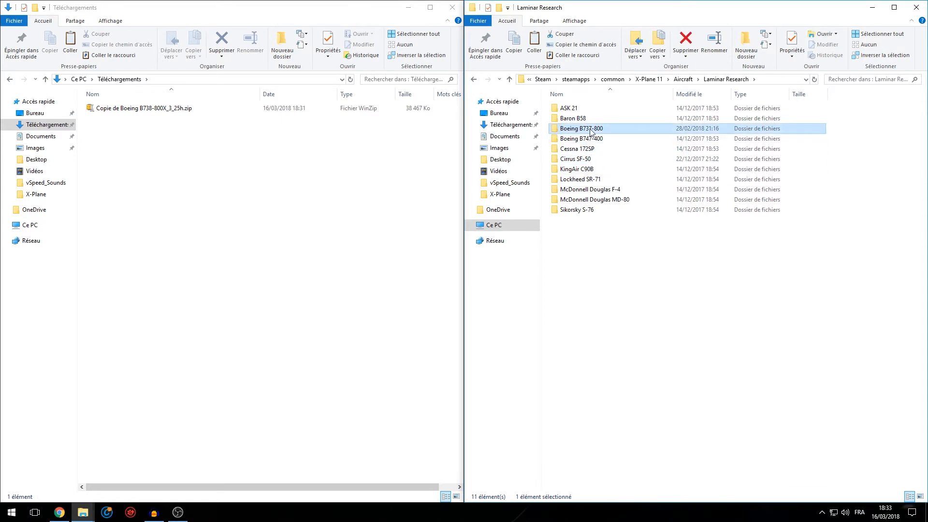
{"action": "mouse_move", "coordinate": [590, 131]}
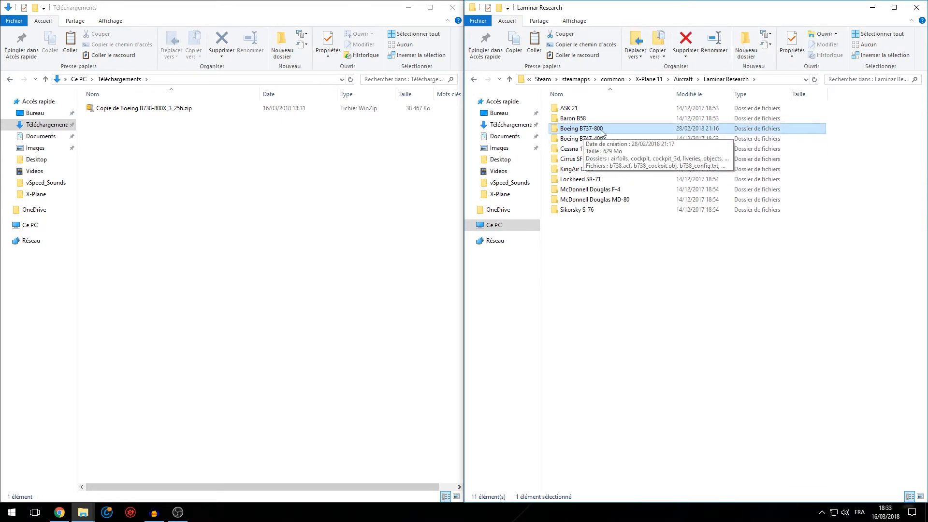
{"action": "key", "text": "BackSpace"}
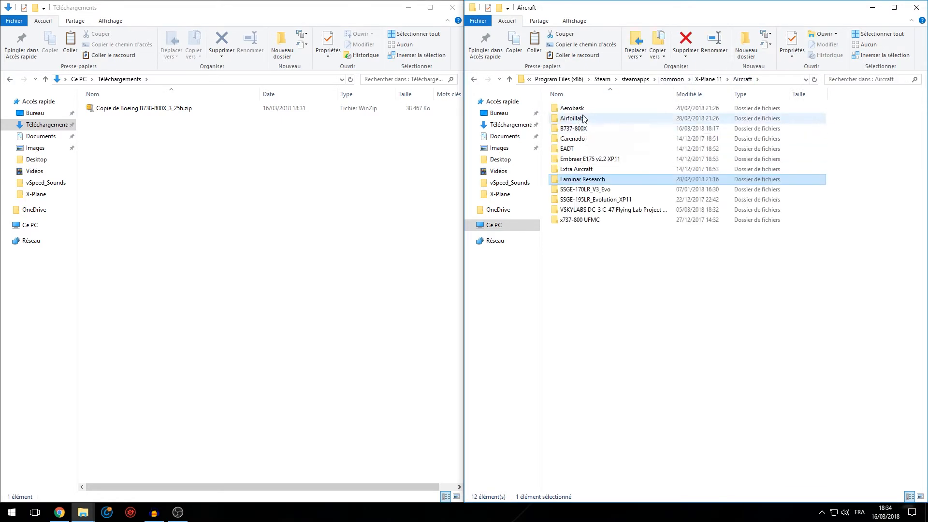
{"action": "double_click", "coordinate": [577, 128]}
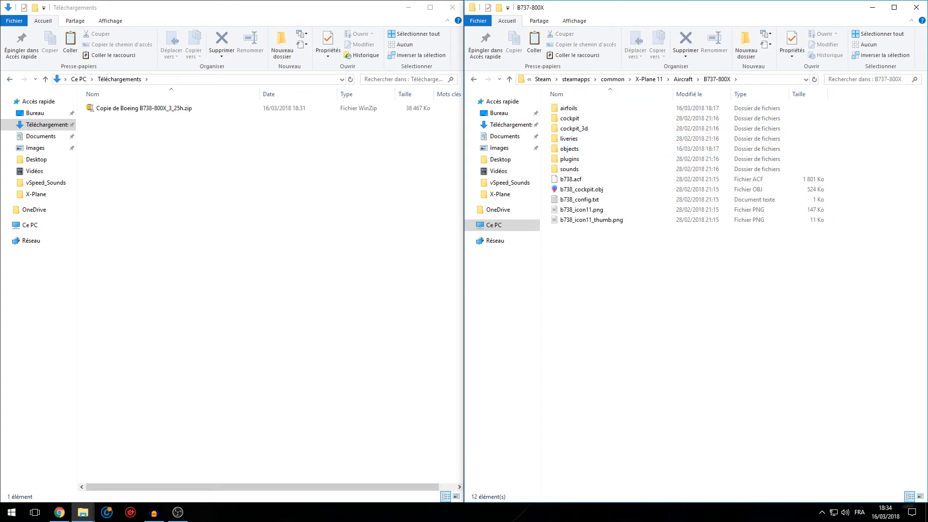
- Switch back to the maximized Chrome window and close the shared zibomod folder page
{"action": "left_click_drag", "start_coordinate": [0, 48], "coordinate": [655, 103]}
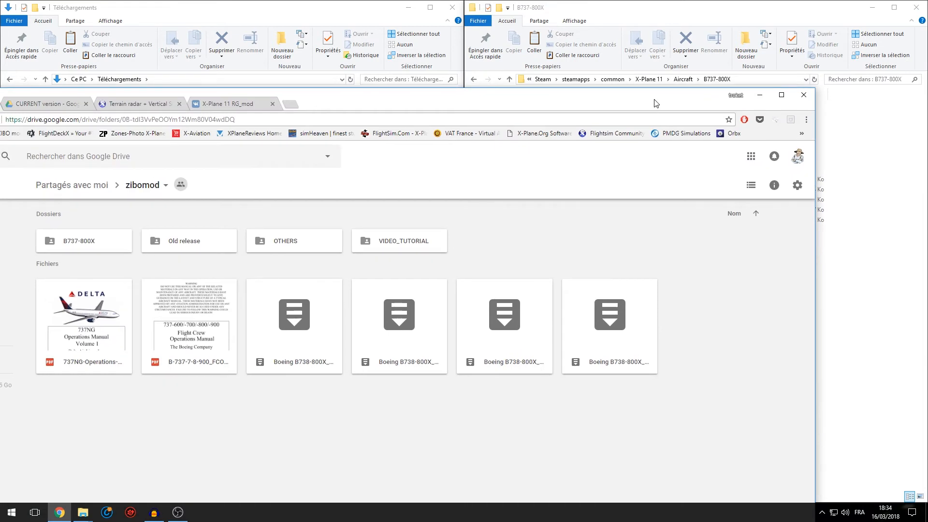
{"action": "double_click", "coordinate": [655, 103]}
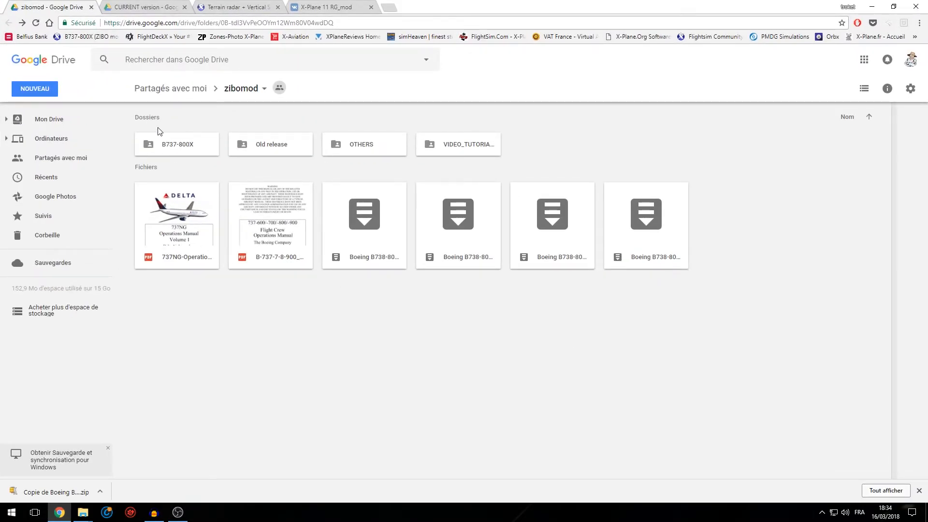
{"action": "left_click", "coordinate": [91, 7]}
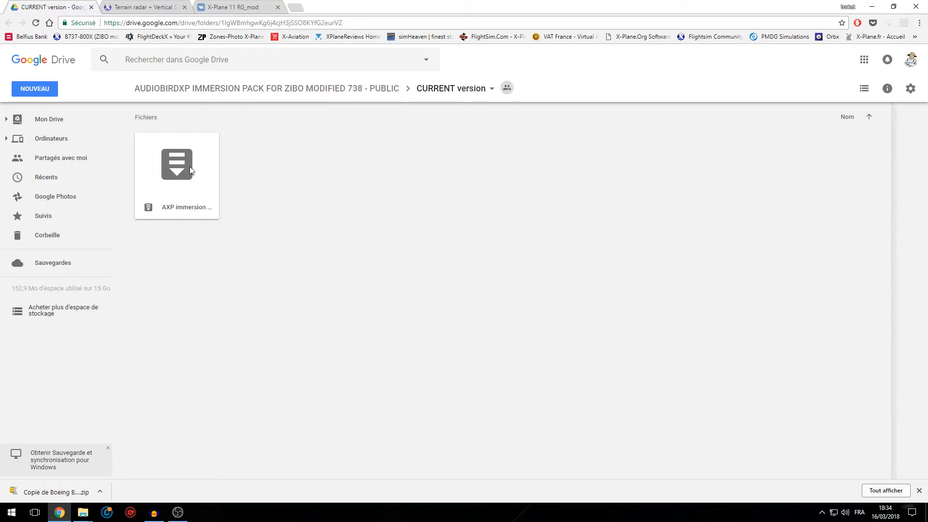
- Create a copy of the AXP immersion pack zip in the personal Drive and locate it in Mon Drive
{"action": "right_click", "coordinate": [188, 180]}
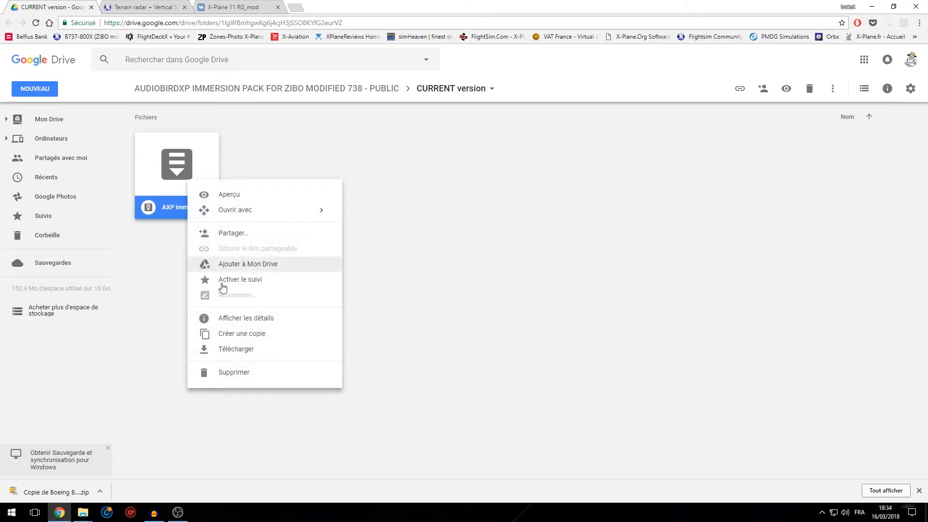
{"action": "left_click", "coordinate": [241, 333]}
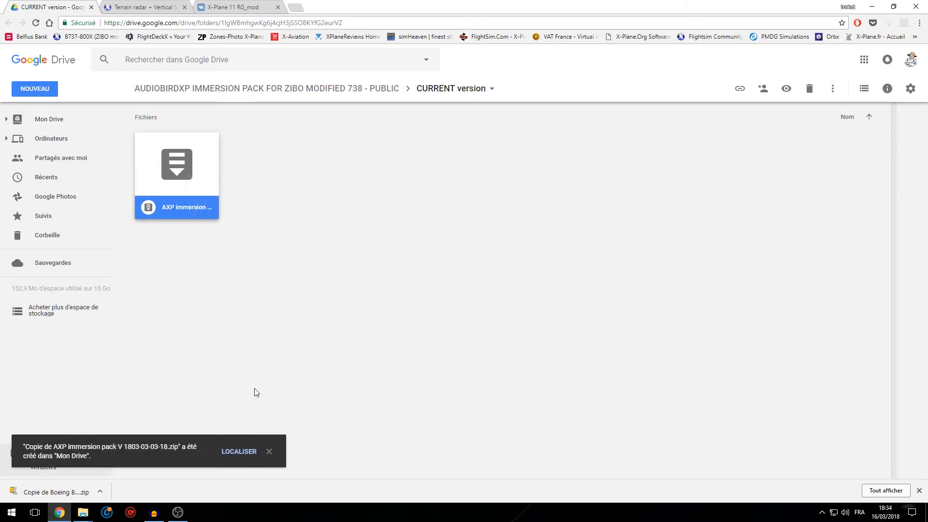
{"action": "left_click", "coordinate": [237, 451]}
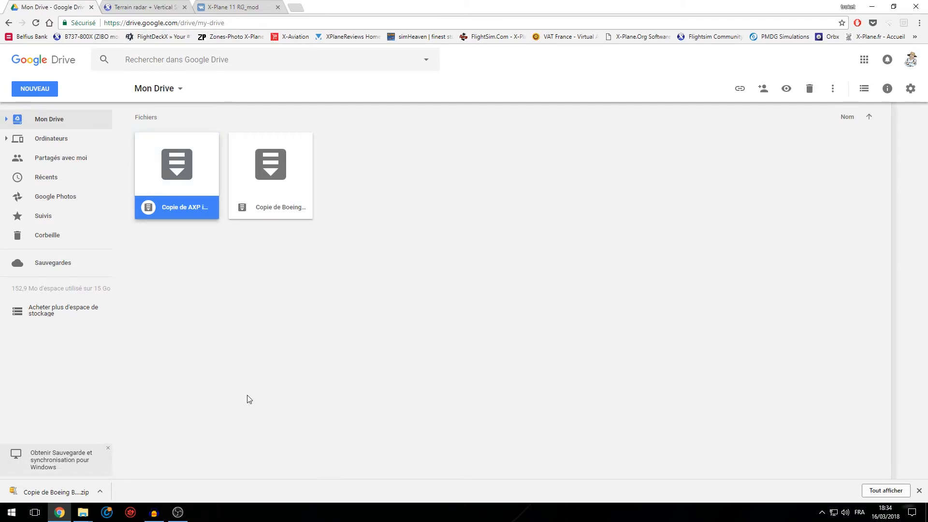
- Download Copie de AXP immersion pack V 1803-03-03-18.zip into Téléchargements, accepting the download without an antivirus scan
{"action": "right_click", "coordinate": [195, 169]}
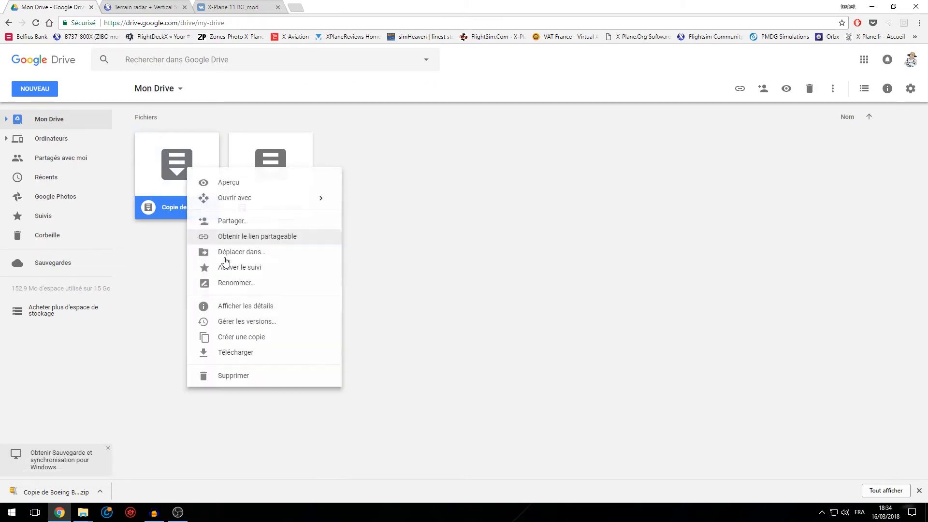
{"action": "left_click", "coordinate": [229, 361]}
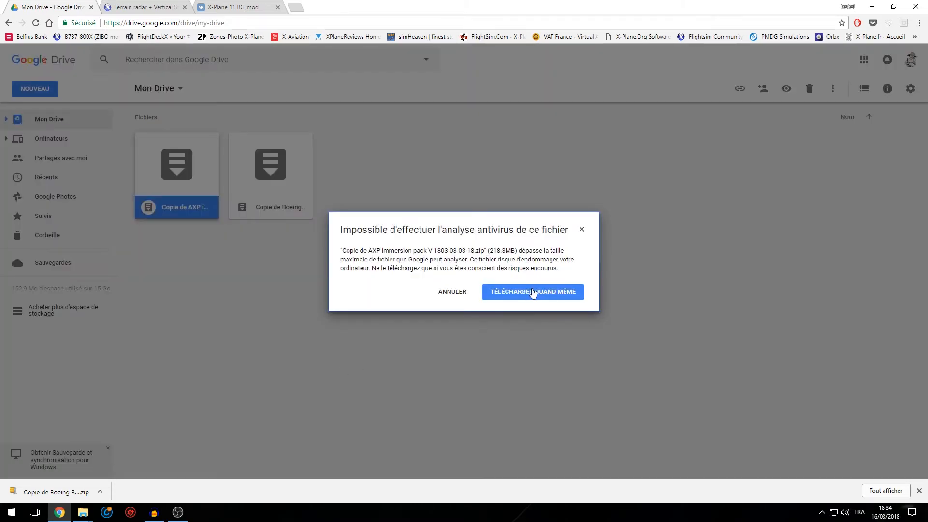
{"action": "left_click", "coordinate": [532, 292]}
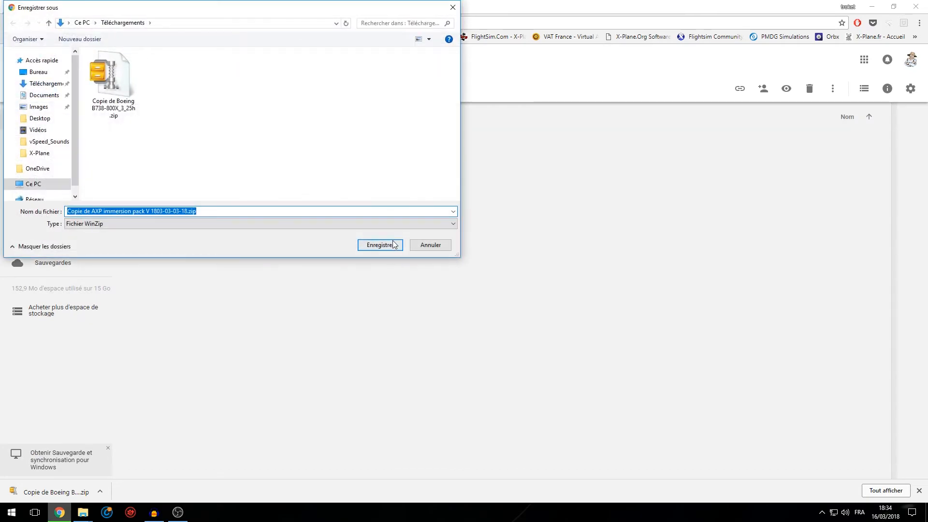
{"action": "left_click", "coordinate": [389, 244]}
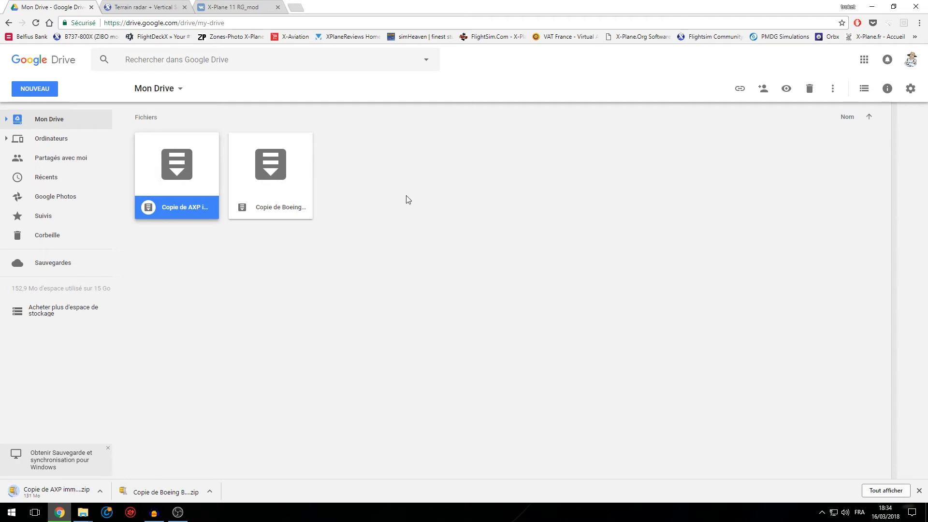
- Reopen the B737-800X (ZIBO mod) forum topic in a new tab and review its release notes, installation instructions and download links
{"action": "left_click", "coordinate": [295, 7]}
{"action": "left_click", "coordinate": [102, 42]}
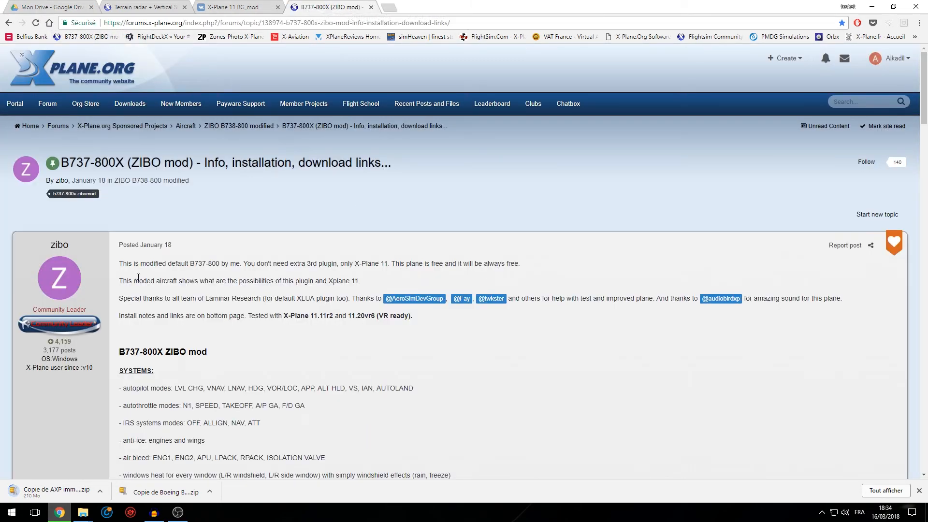
{"action": "scroll", "coordinate": [138, 277], "scroll_direction": "down", "scroll_amount": 15}
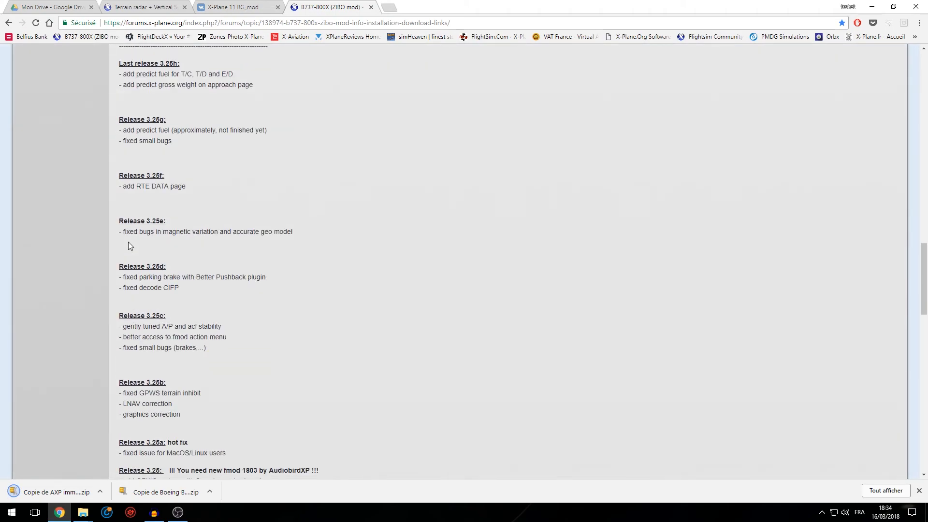
{"action": "scroll", "coordinate": [129, 246], "scroll_direction": "down", "scroll_amount": 4}
{"action": "scroll", "coordinate": [101, 188], "scroll_direction": "down", "scroll_amount": 6}
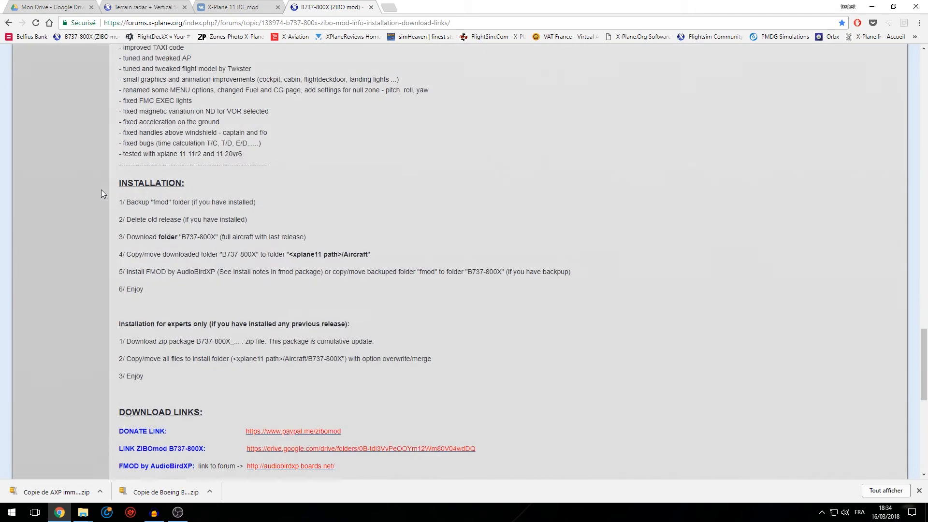
{"action": "scroll", "coordinate": [87, 215], "scroll_direction": "down", "scroll_amount": 2}
{"action": "scroll", "coordinate": [86, 216], "scroll_direction": "up", "scroll_amount": 13}
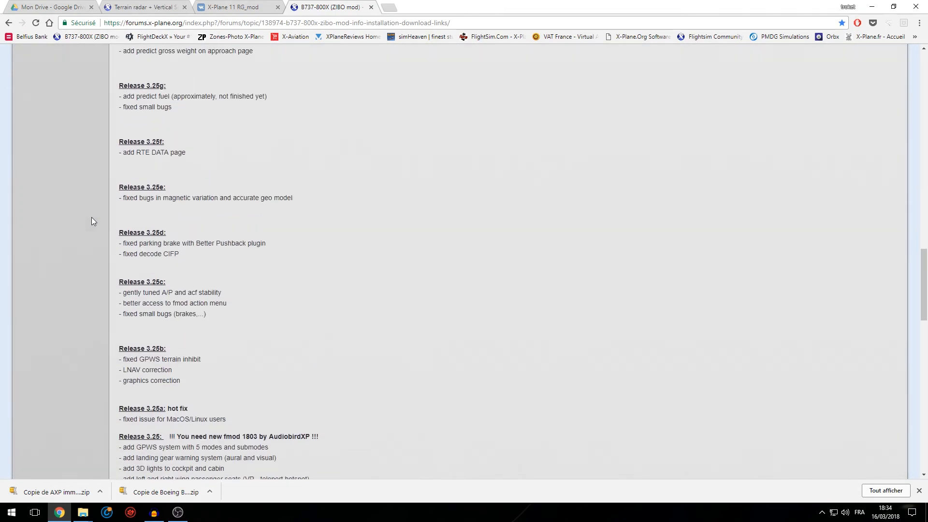
{"action": "scroll", "coordinate": [92, 218], "scroll_direction": "up", "scroll_amount": 6}
{"action": "scroll", "coordinate": [164, 216], "scroll_direction": "down", "scroll_amount": 5}
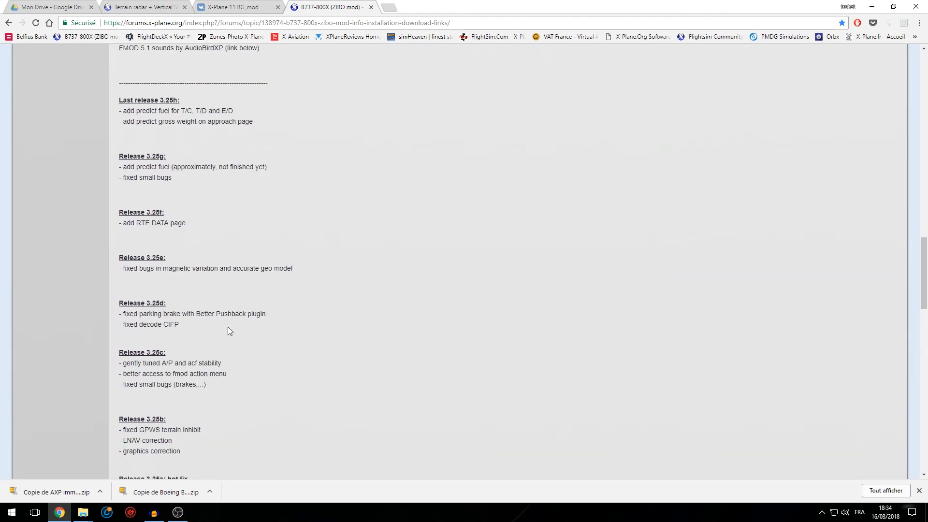
{"action": "scroll", "coordinate": [276, 311], "scroll_direction": "down", "scroll_amount": 10}
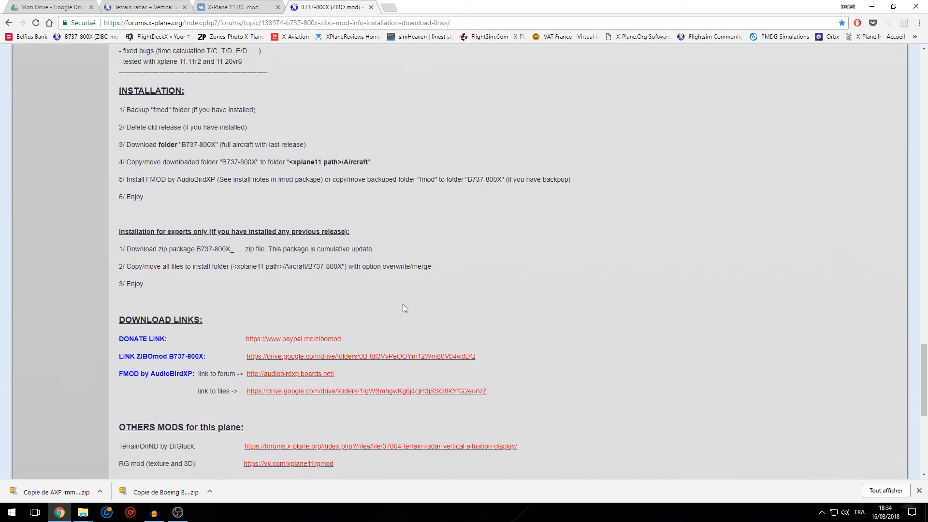
{"action": "scroll", "coordinate": [112, 185], "scroll_direction": "up", "scroll_amount": 1}
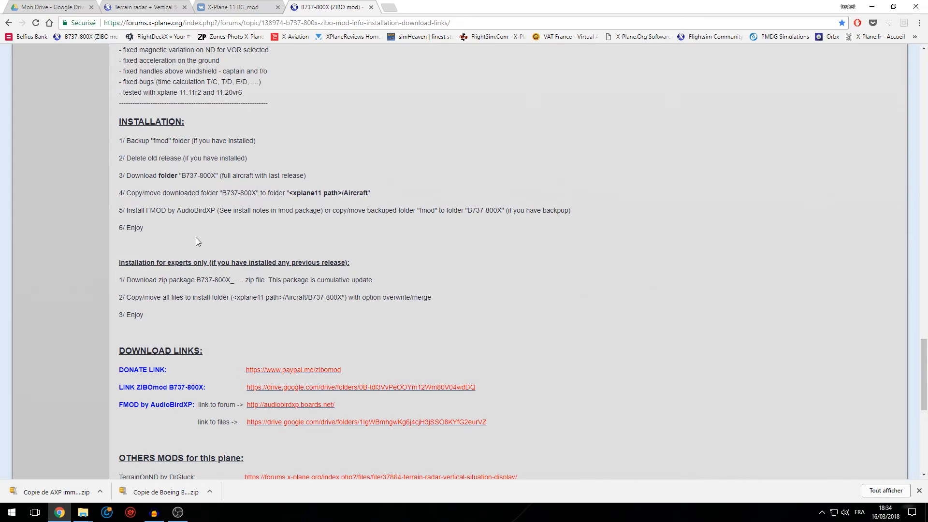
{"action": "scroll", "coordinate": [197, 240], "scroll_direction": "up", "scroll_amount": 6}
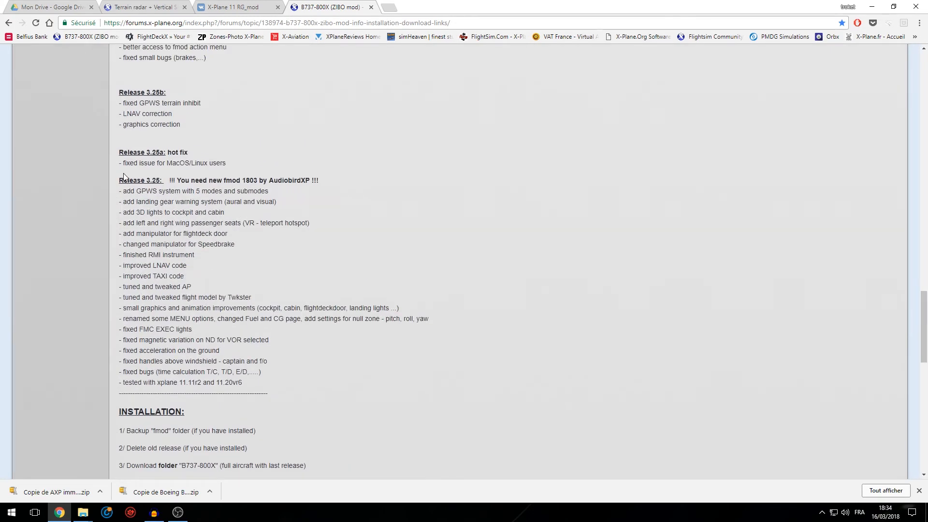
- Highlight the Release 3.25 heading and its note about needing fmod 1803 by AudiobirdXP, and close the forum topic
{"action": "left_click_drag", "start_coordinate": [120, 180], "coordinate": [167, 180]}
{"action": "left_click_drag", "start_coordinate": [180, 181], "coordinate": [322, 181]}
{"action": "left_click", "coordinate": [418, 199]}
{"action": "scroll", "coordinate": [408, 246], "scroll_direction": "down", "scroll_amount": 13}
{"action": "left_click", "coordinate": [372, 8]}
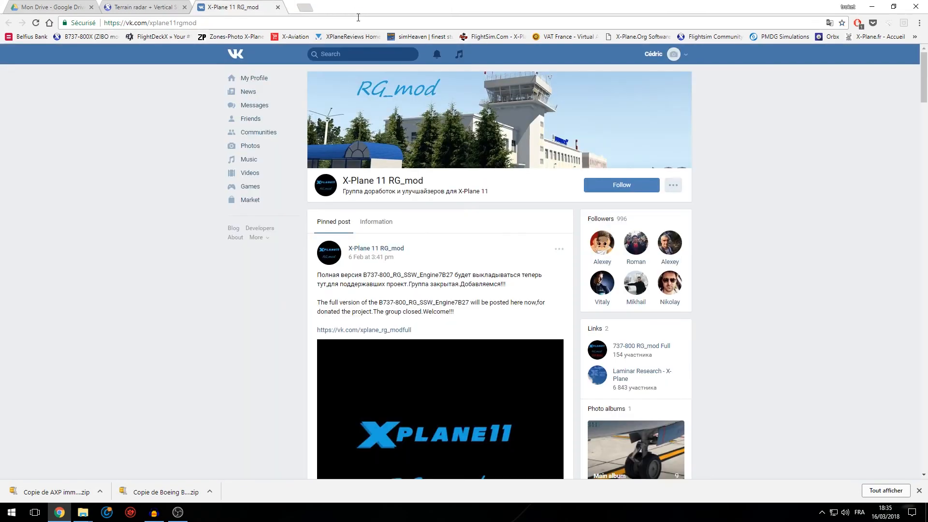
- Close the Google Drive tab and download TerrainRadar_1_10_2.zip from the Terrain radar + Vertical Situation Display page into Téléchargements
{"action": "left_click", "coordinate": [57, 13]}
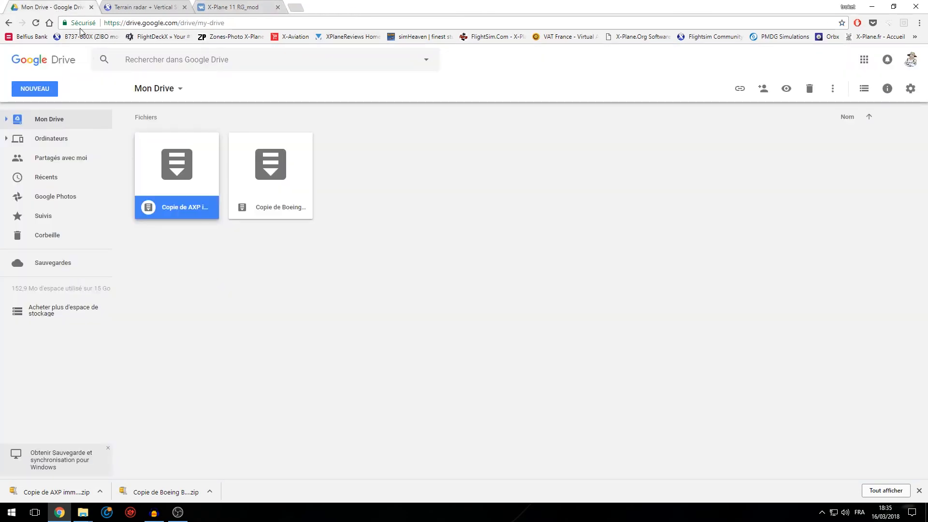
{"action": "left_click", "coordinate": [91, 7]}
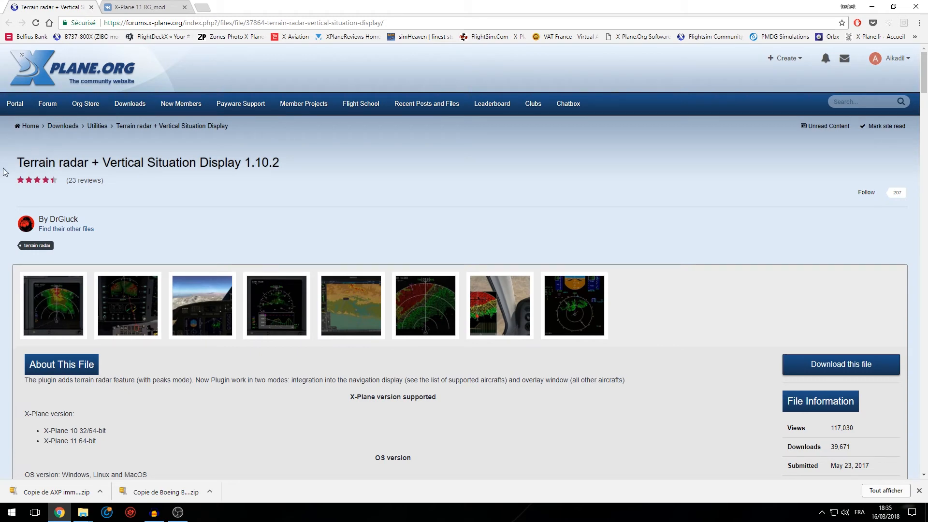
{"action": "scroll", "coordinate": [309, 173], "scroll_direction": "down", "scroll_amount": 2}
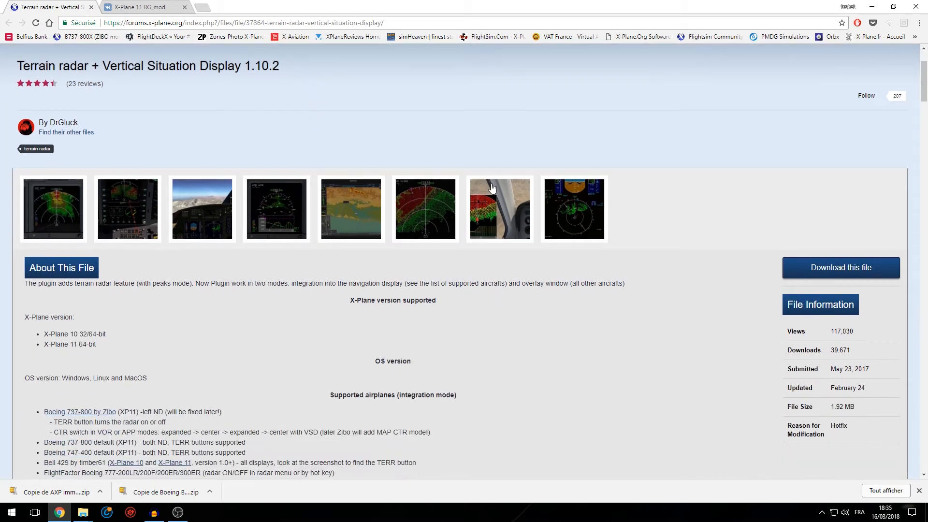
{"action": "left_click", "coordinate": [836, 267]}
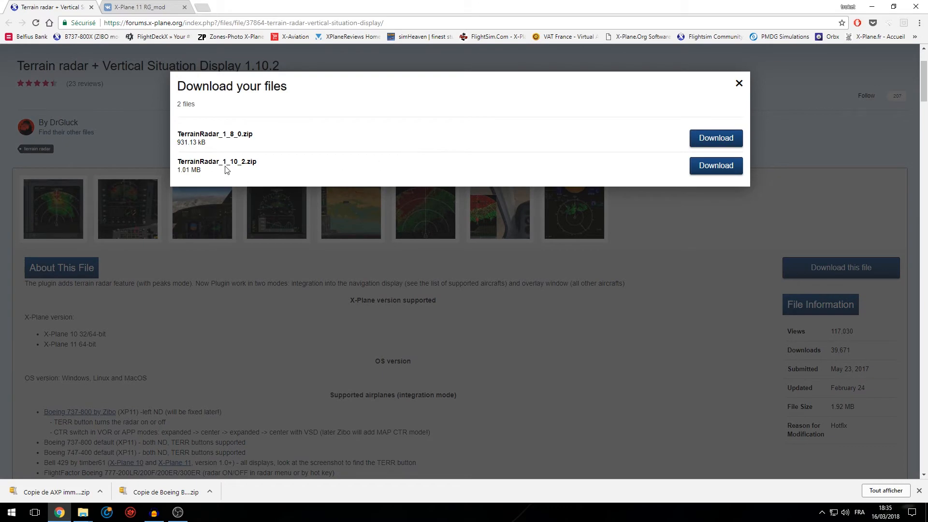
{"action": "left_click", "coordinate": [719, 167]}
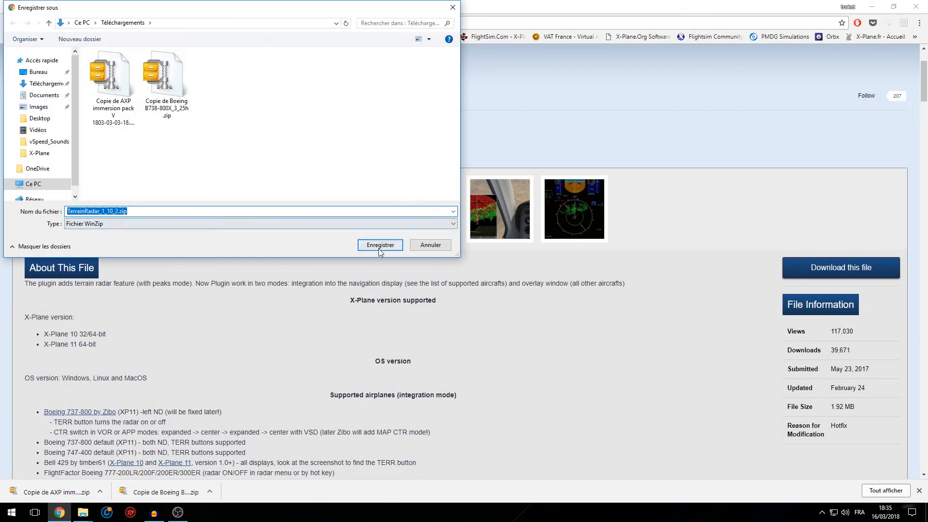
{"action": "left_click", "coordinate": [379, 245]}
- Review the plugin's installation instructions and highlight the supported airplanes from Boeing 737-800 default to Tu-240/214
{"action": "scroll", "coordinate": [242, 360], "scroll_direction": "down", "scroll_amount": 5}
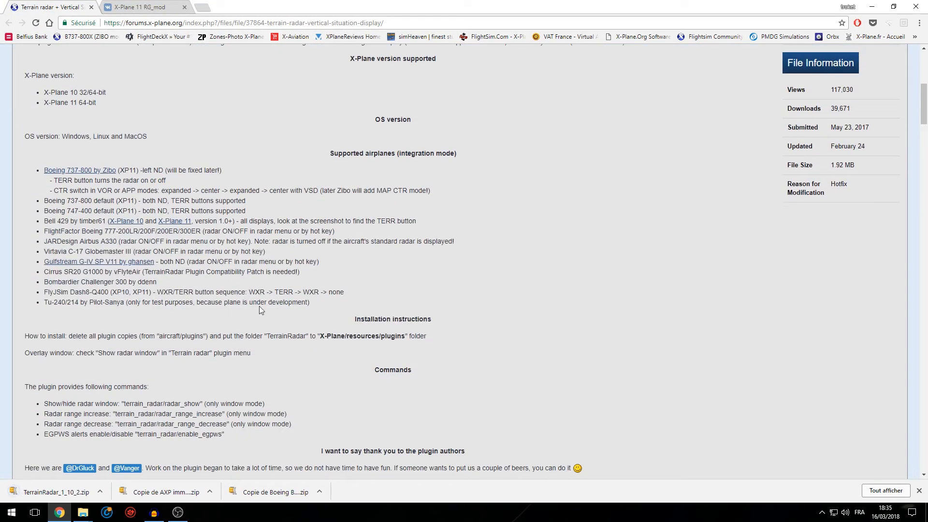
{"action": "scroll", "coordinate": [227, 202], "scroll_direction": "up", "scroll_amount": 2}
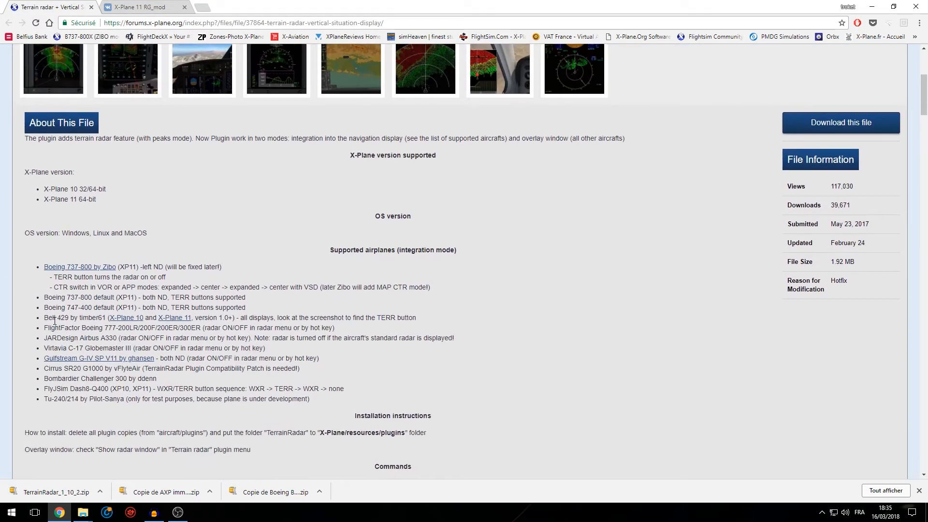
{"action": "left_click_drag", "start_coordinate": [44, 302], "coordinate": [322, 402]}
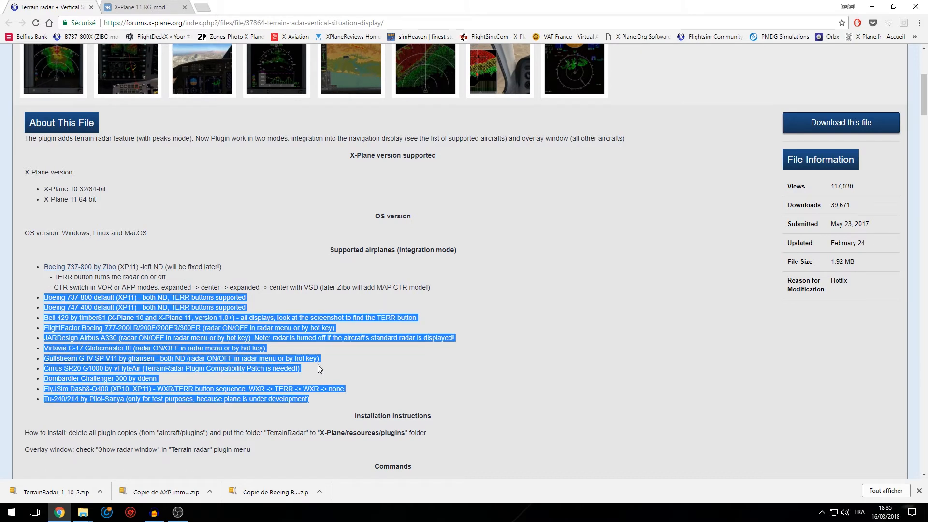
{"action": "scroll", "coordinate": [317, 364], "scroll_direction": "down", "scroll_amount": 2}
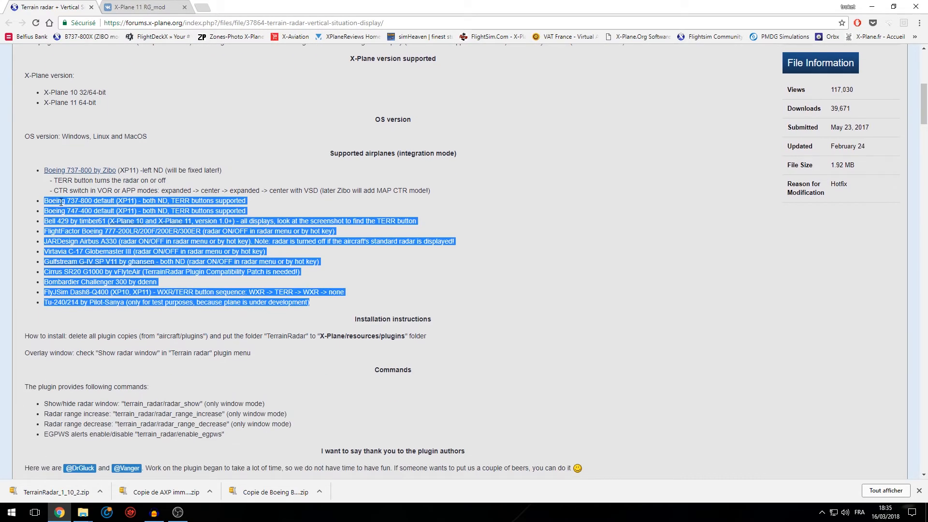
{"action": "left_click", "coordinate": [311, 337]}
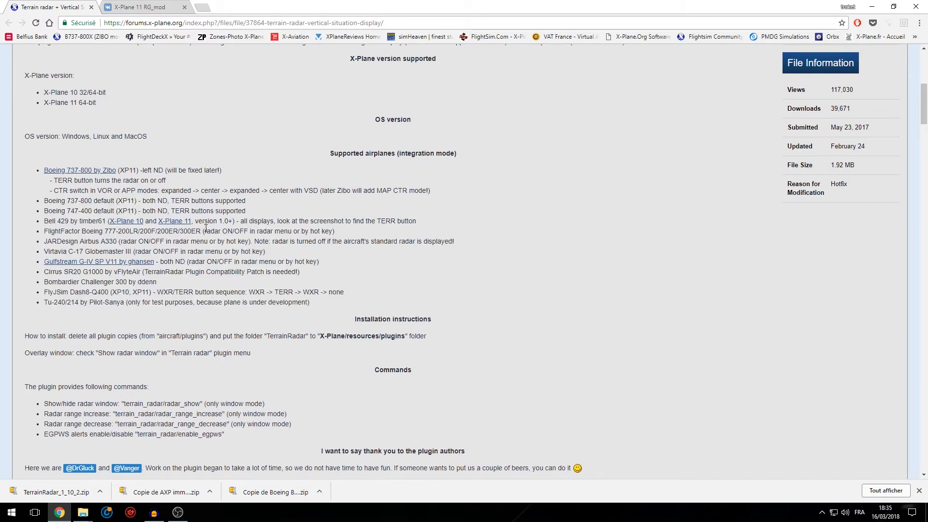
- Highlight the FlightFactor Boeing 777 and JARDesign Airbus A330 entries among the supported airplanes, and close the Terrain radar page
{"action": "scroll", "coordinate": [230, 259], "scroll_direction": "up", "scroll_amount": 1}
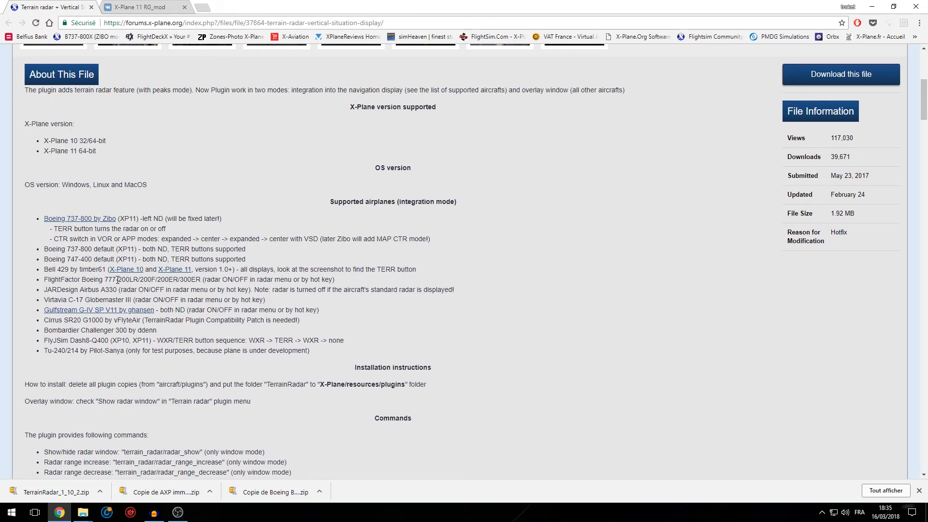
{"action": "left_click_drag", "start_coordinate": [117, 279], "coordinate": [43, 280]}
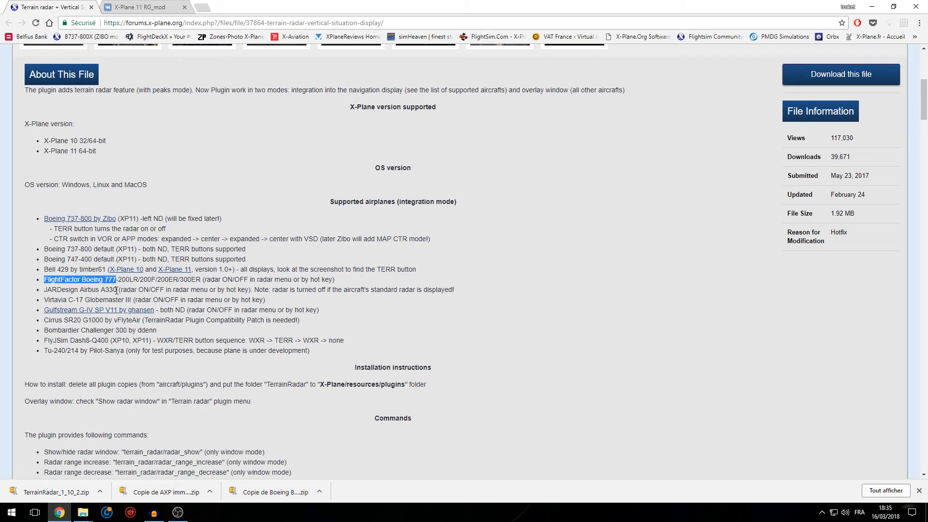
{"action": "left_click_drag", "start_coordinate": [117, 290], "coordinate": [44, 290]}
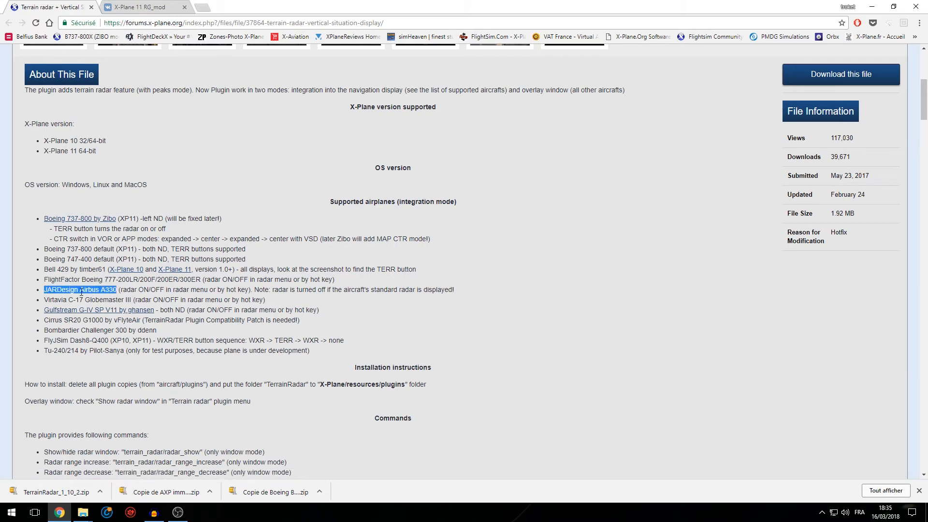
{"action": "left_click", "coordinate": [145, 338]}
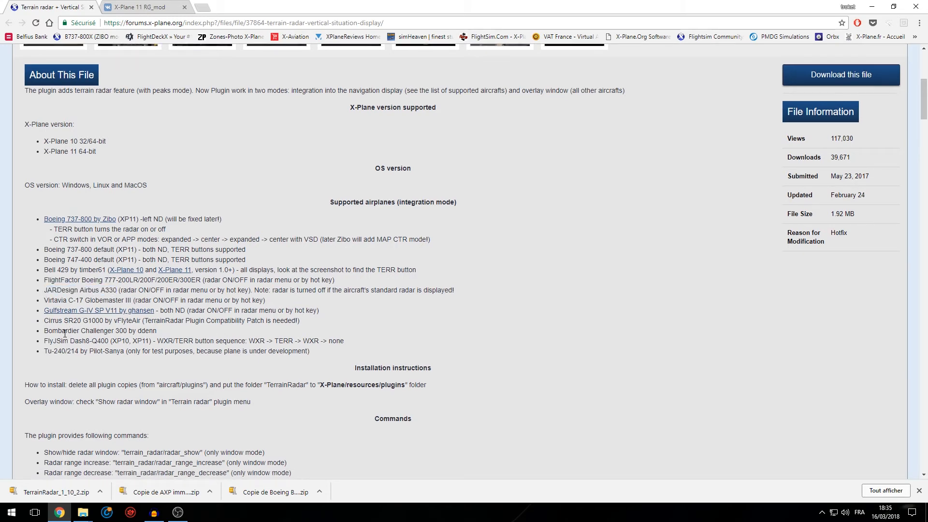
{"action": "scroll", "coordinate": [338, 343], "scroll_direction": "up", "scroll_amount": 3}
{"action": "scroll", "coordinate": [486, 344], "scroll_direction": "up", "scroll_amount": 3}
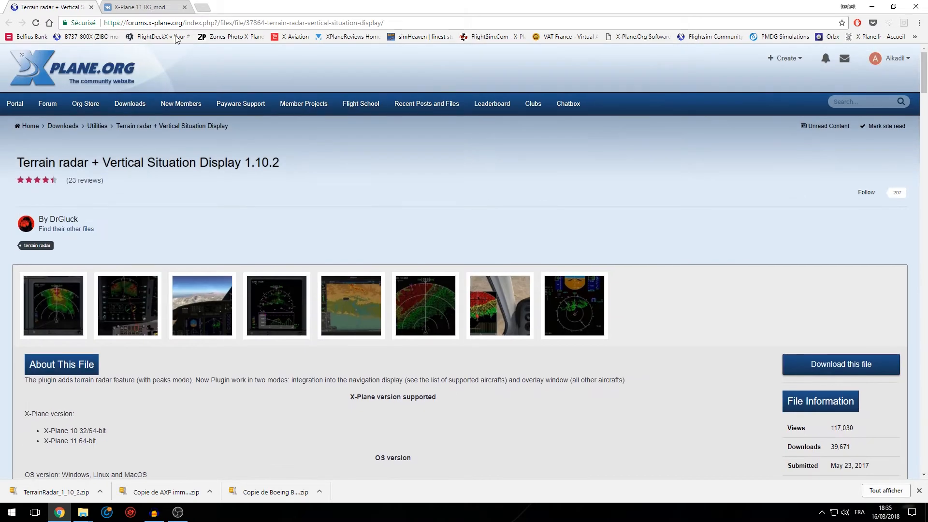
{"action": "left_click", "coordinate": [91, 7]}
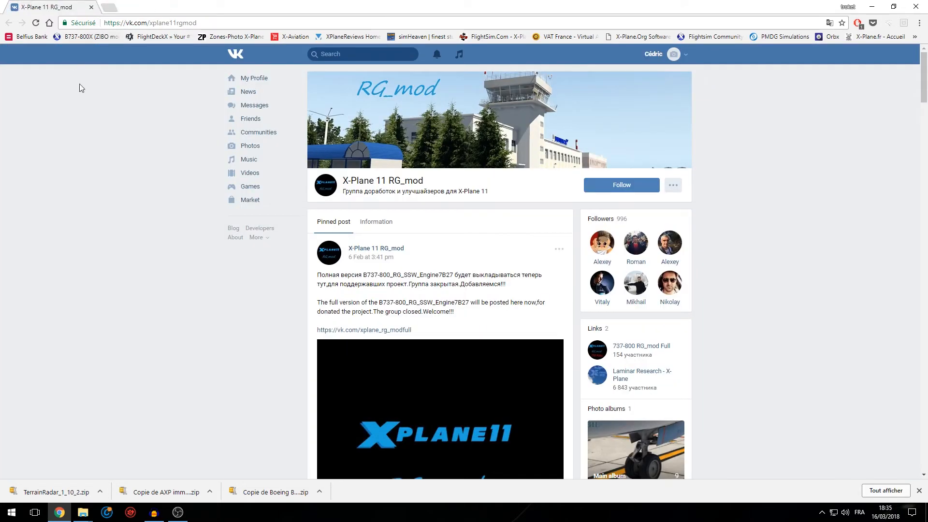
- Examine the X-Plane 11 RG_mod community's information, pinned post and recent community posts
{"action": "scroll", "coordinate": [162, 208], "scroll_direction": "down", "scroll_amount": 4}
{"action": "scroll", "coordinate": [162, 209], "scroll_direction": "up", "scroll_amount": 4}
{"action": "left_click", "coordinate": [354, 232]}
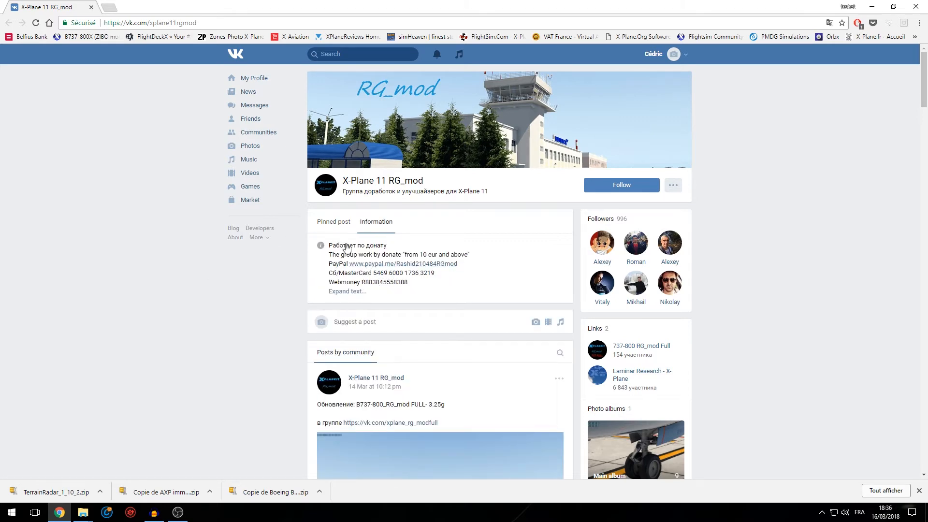
{"action": "left_click", "coordinate": [332, 222]}
{"action": "scroll", "coordinate": [243, 307], "scroll_direction": "down", "scroll_amount": 8}
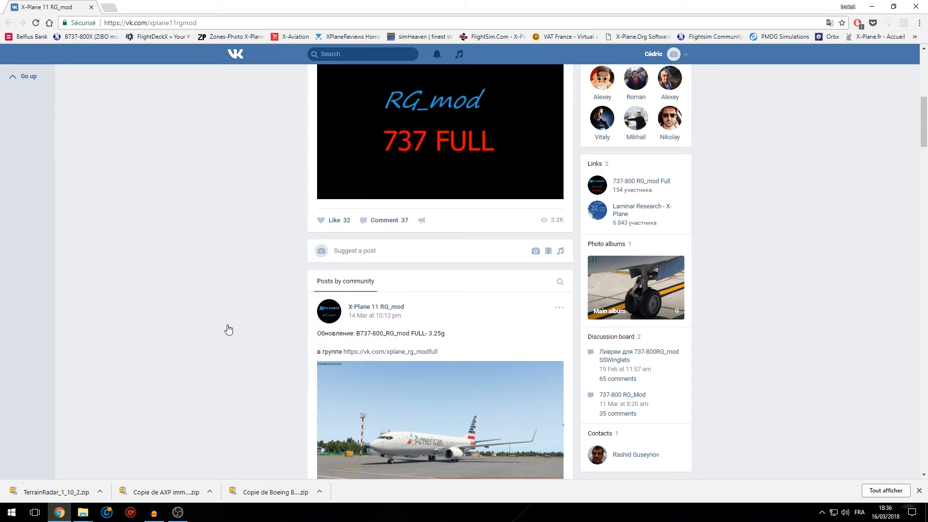
{"action": "scroll", "coordinate": [227, 330], "scroll_direction": "down", "scroll_amount": 6}
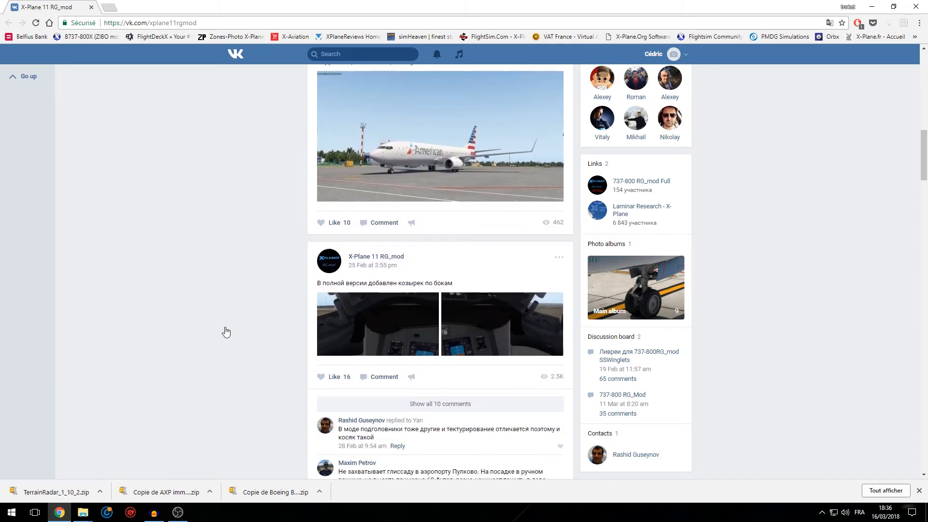
{"action": "scroll", "coordinate": [226, 331], "scroll_direction": "down", "scroll_amount": 8}
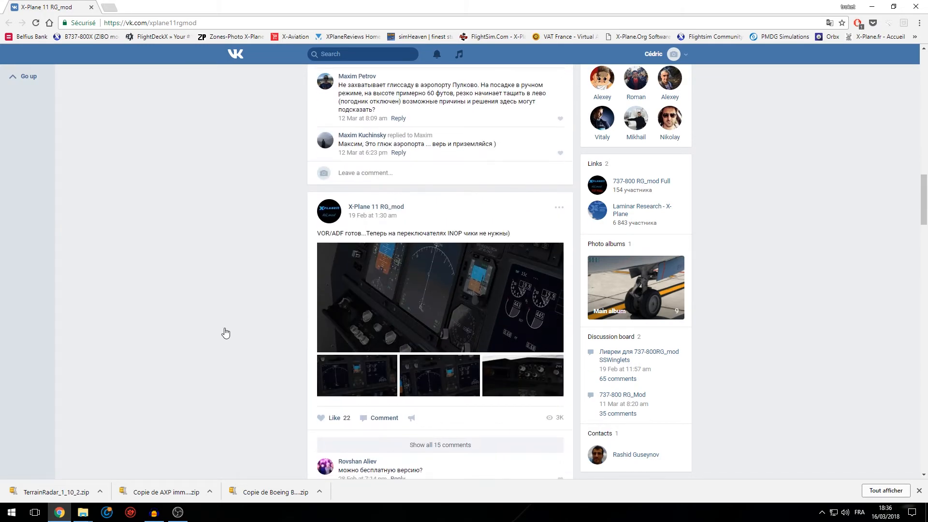
{"action": "scroll", "coordinate": [225, 333], "scroll_direction": "down", "scroll_amount": 4}
{"action": "scroll", "coordinate": [224, 332], "scroll_direction": "up", "scroll_amount": 18}
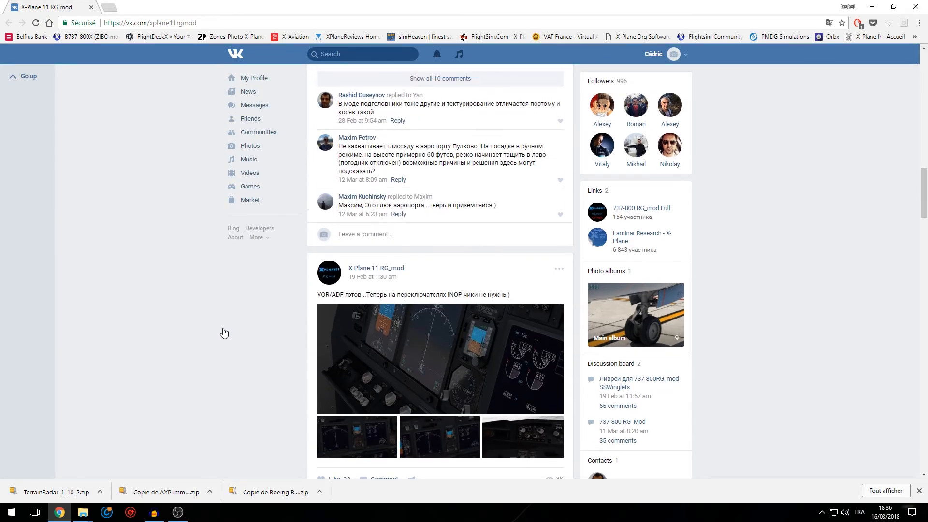
{"action": "scroll", "coordinate": [224, 333], "scroll_direction": "up", "scroll_amount": 12}
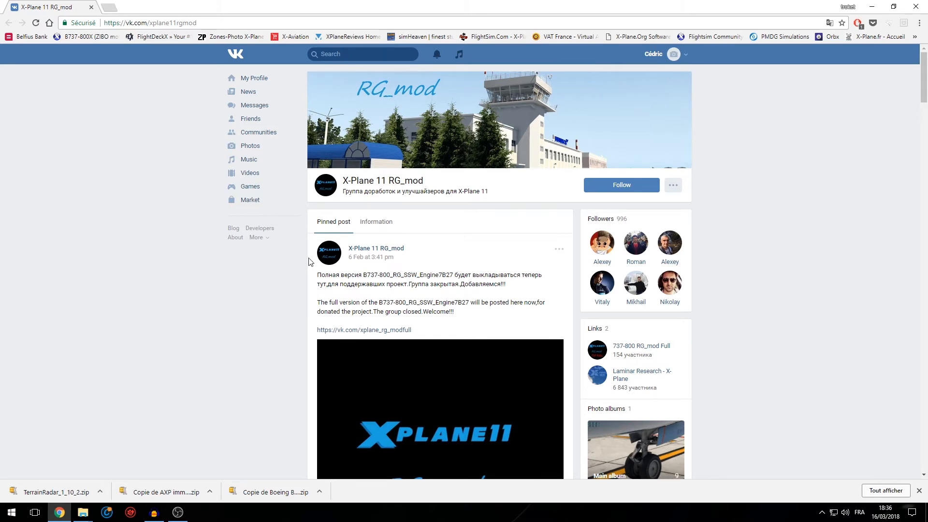
- Expand the RG_mod community's full donation and group access information, and return to the pinned post
{"action": "left_click", "coordinate": [382, 228]}
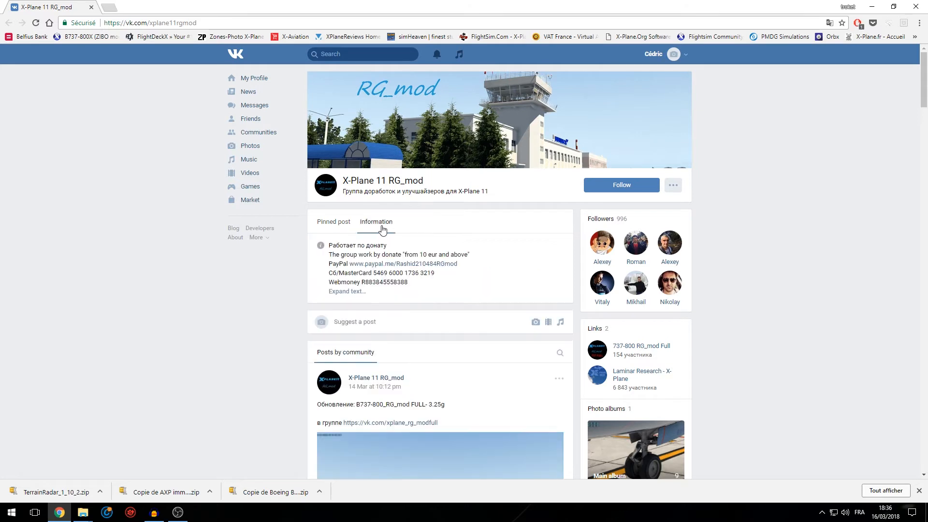
{"action": "left_click", "coordinate": [357, 290]}
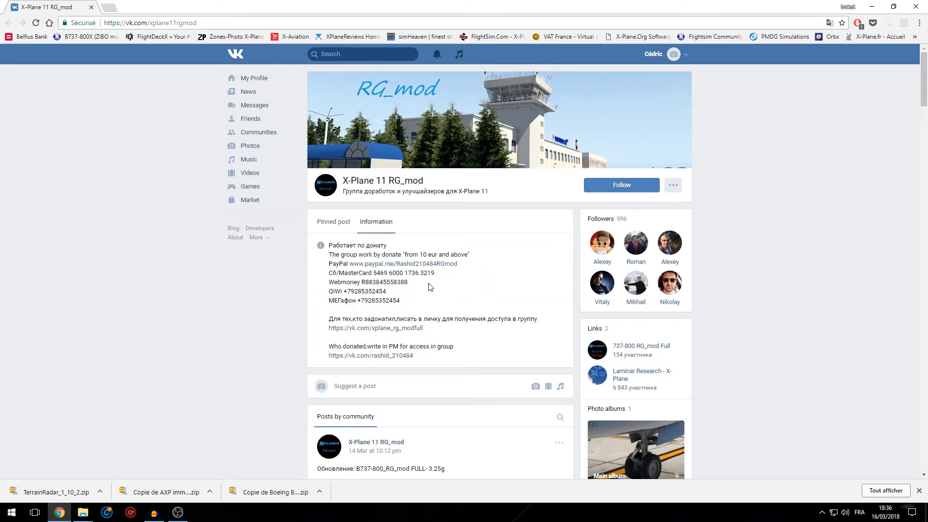
{"action": "left_click", "coordinate": [340, 229]}
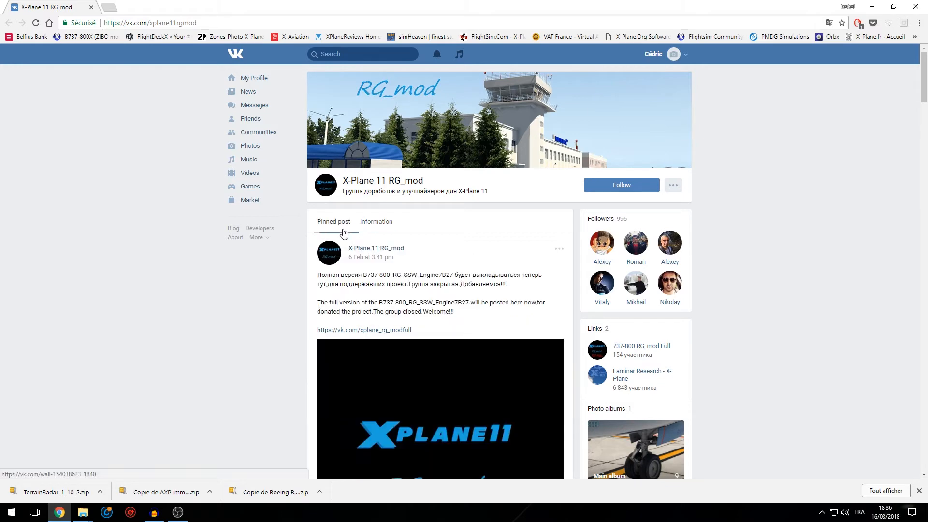
- Open the linked 737-800 RG_mod Full group in a new tab, highlight the PayPal line in its expanded description, and close the tab
{"action": "right_click", "coordinate": [404, 329]}
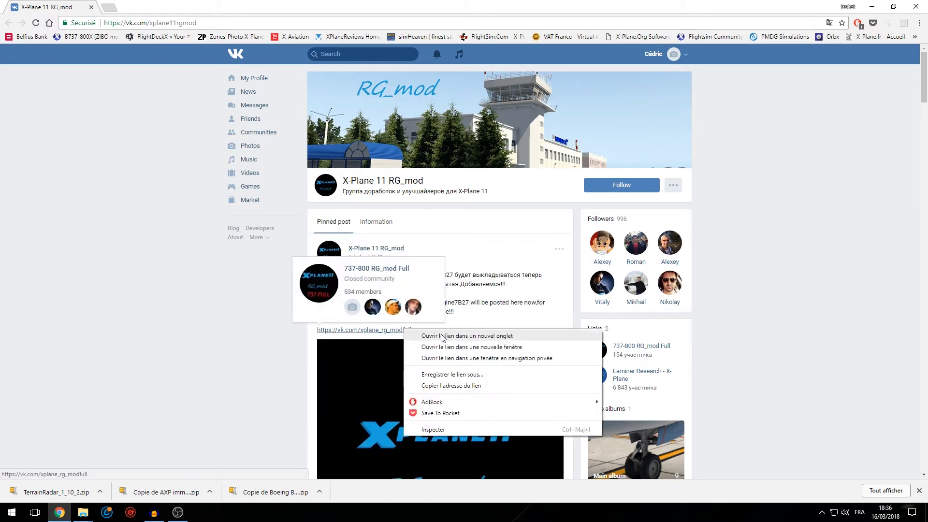
{"action": "left_click", "coordinate": [444, 334]}
{"action": "left_click", "coordinate": [141, 7]}
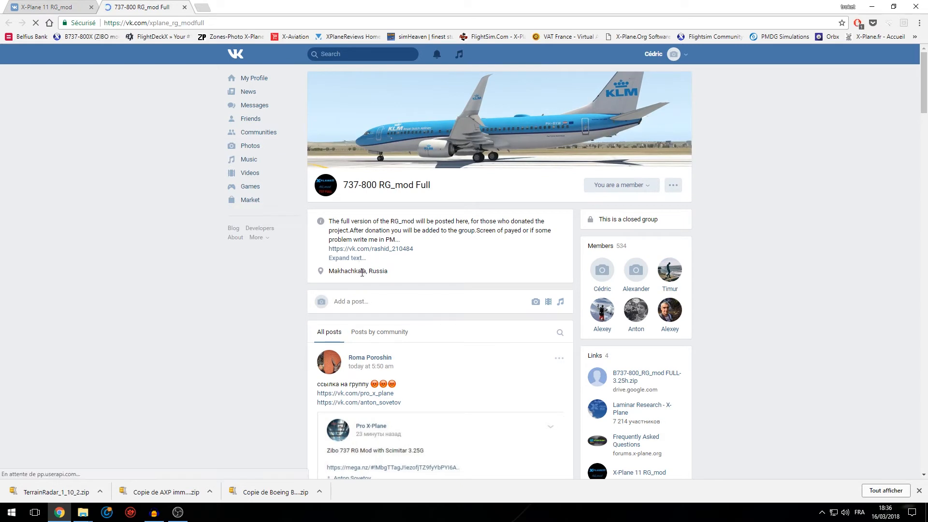
{"action": "left_click", "coordinate": [350, 260]}
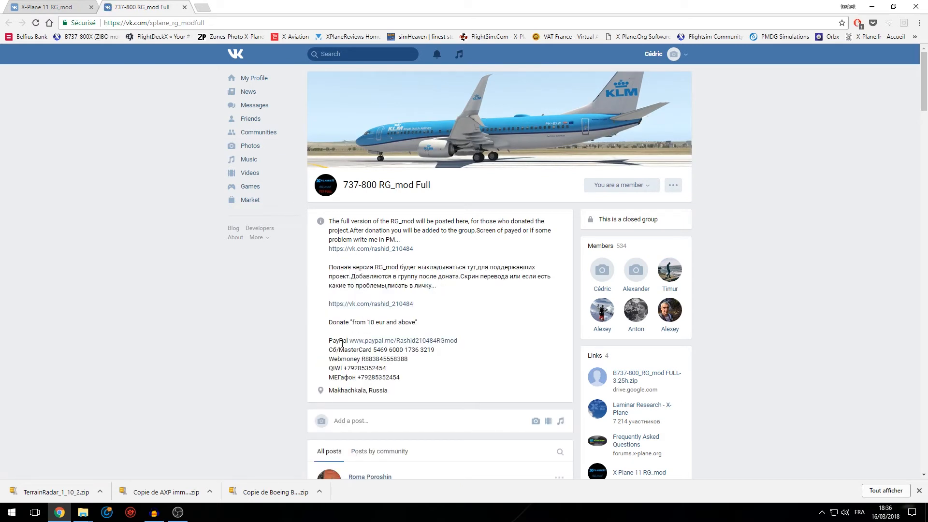
{"action": "left_click_drag", "start_coordinate": [329, 341], "coordinate": [484, 346]}
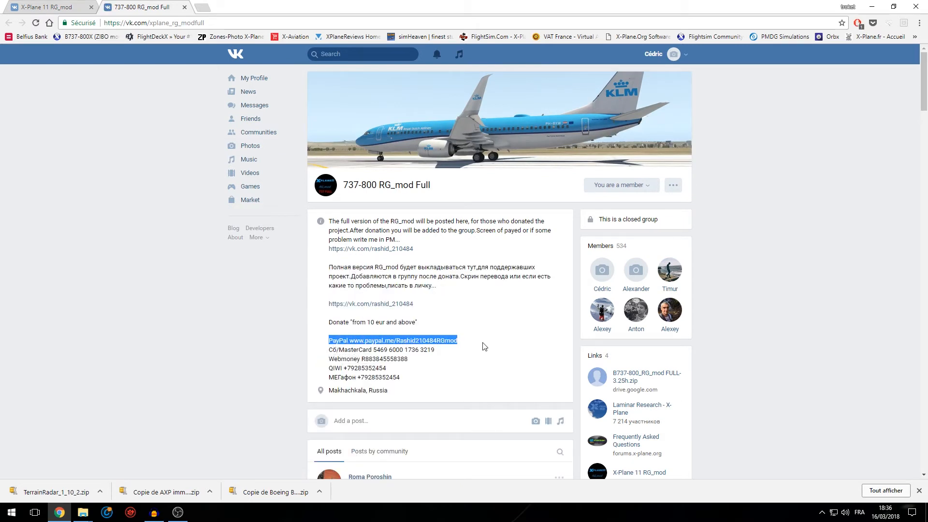
{"action": "left_click", "coordinate": [487, 341]}
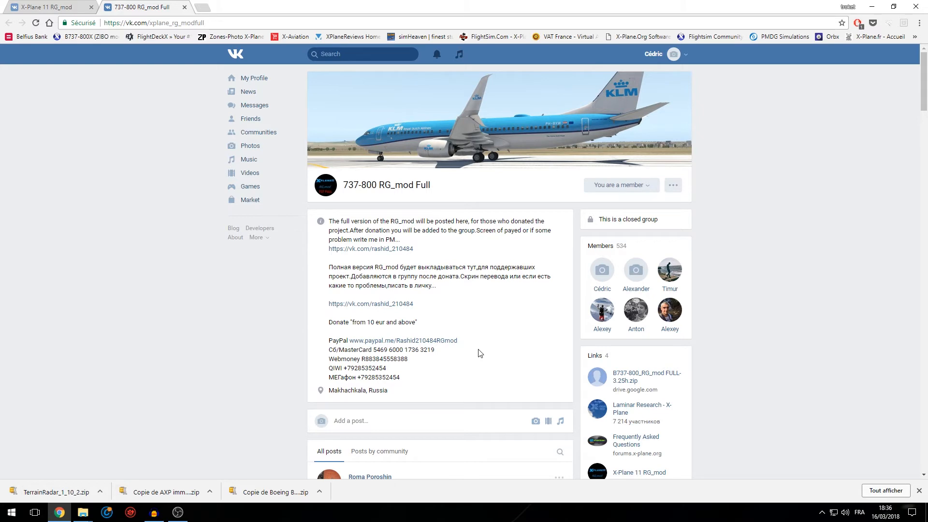
{"action": "left_click", "coordinate": [185, 7]}
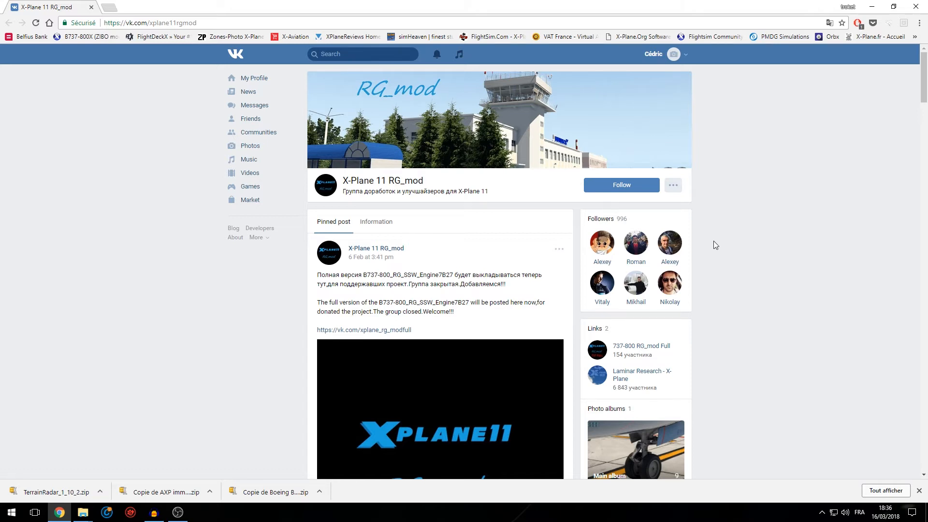
- Look through the RG_mod community's posts down to the B737-800_RG_MOD 3.24x.zip download link from 15 February
{"action": "scroll", "coordinate": [713, 243], "scroll_direction": "down", "scroll_amount": 1}
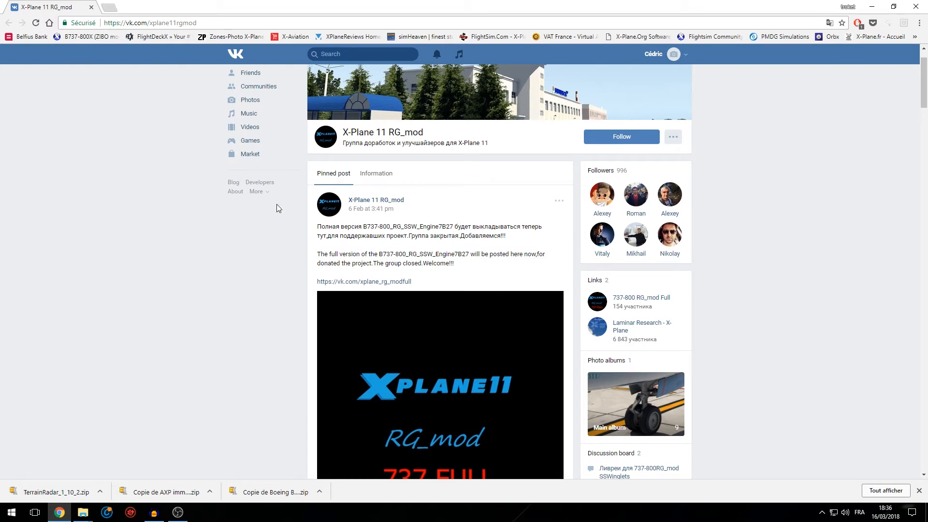
{"action": "scroll", "coordinate": [280, 212], "scroll_direction": "down", "scroll_amount": 1}
{"action": "scroll", "coordinate": [282, 215], "scroll_direction": "down", "scroll_amount": 1}
{"action": "scroll", "coordinate": [282, 215], "scroll_direction": "up", "scroll_amount": 1}
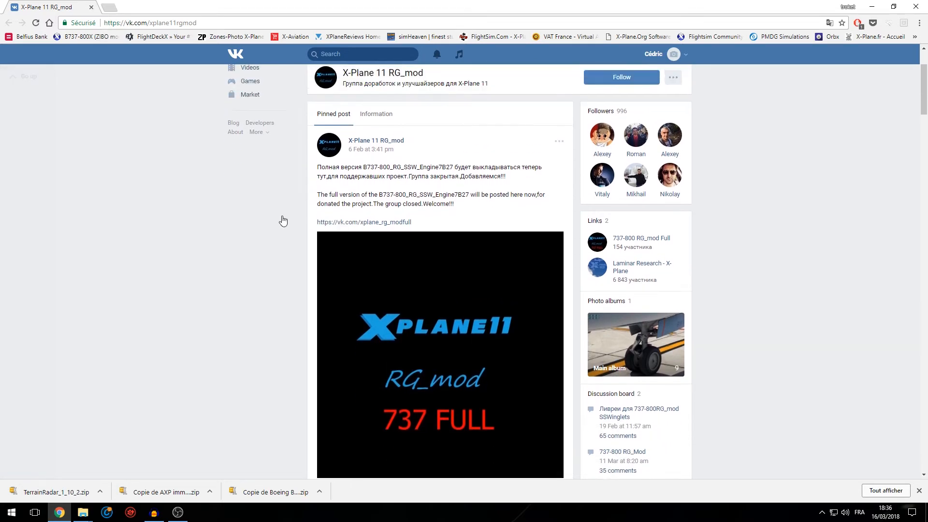
{"action": "scroll", "coordinate": [289, 215], "scroll_direction": "up", "scroll_amount": 1}
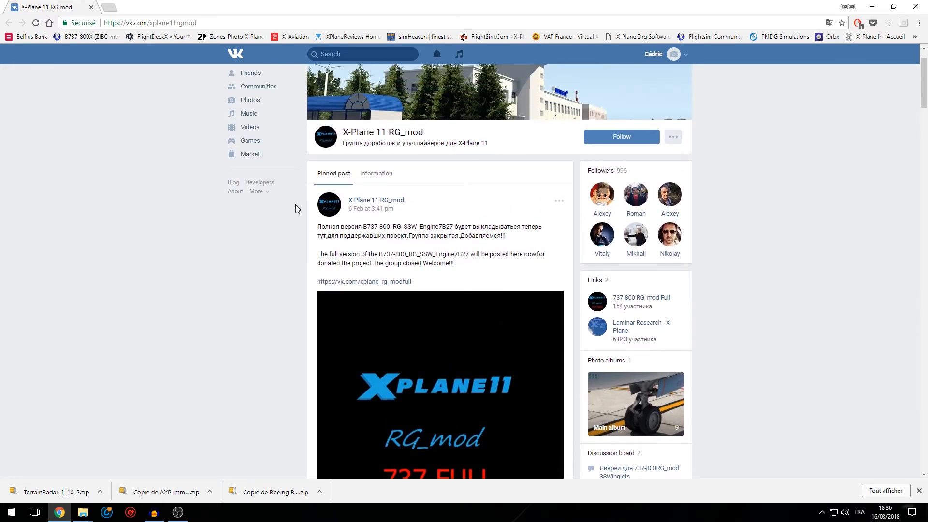
{"action": "scroll", "coordinate": [297, 209], "scroll_direction": "down", "scroll_amount": 8}
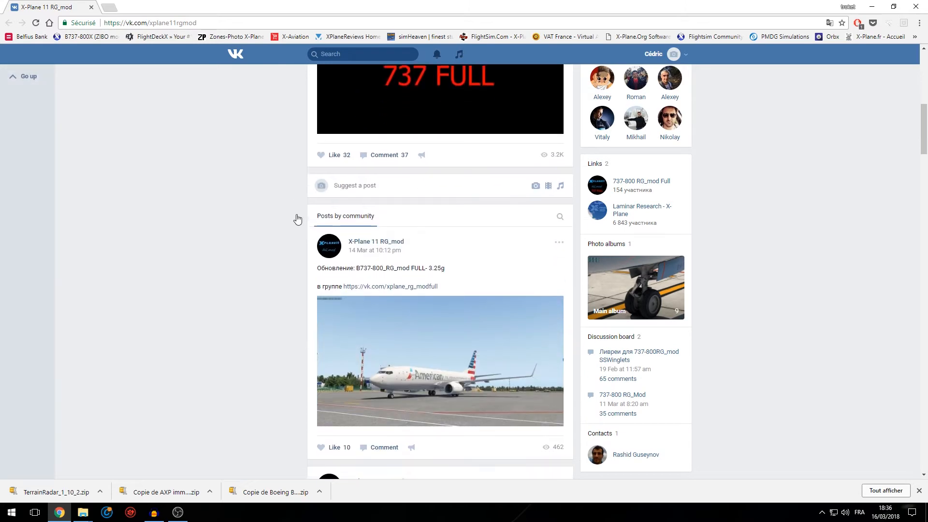
{"action": "scroll", "coordinate": [296, 222], "scroll_direction": "up", "scroll_amount": 3}
{"action": "scroll", "coordinate": [295, 221], "scroll_direction": "down", "scroll_amount": 4}
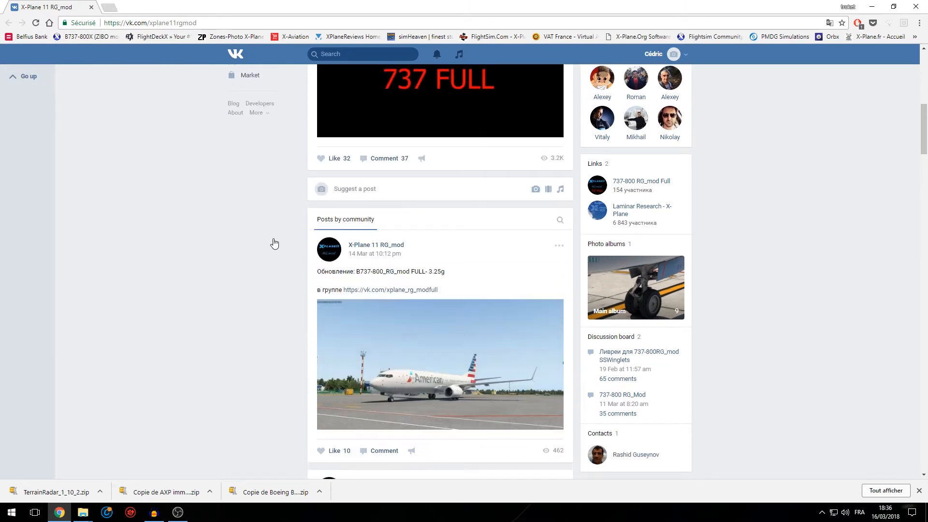
{"action": "scroll", "coordinate": [268, 186], "scroll_direction": "down", "scroll_amount": 3}
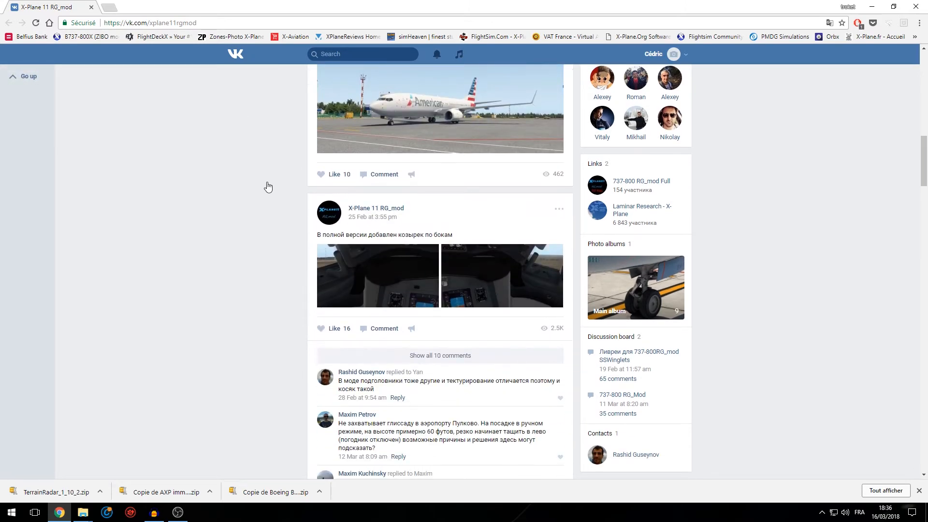
{"action": "scroll", "coordinate": [269, 188], "scroll_direction": "down", "scroll_amount": 6}
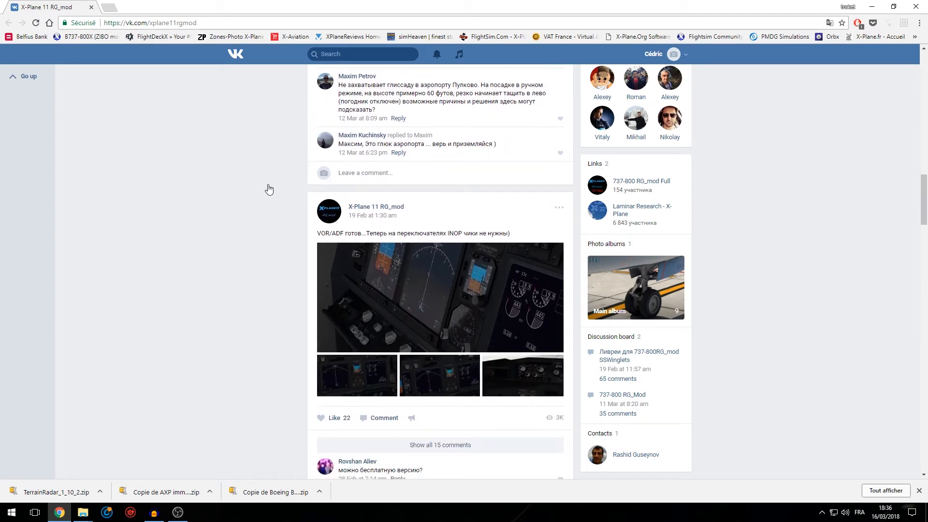
{"action": "scroll", "coordinate": [269, 189], "scroll_direction": "down", "scroll_amount": 5}
{"action": "scroll", "coordinate": [269, 192], "scroll_direction": "down", "scroll_amount": 8}
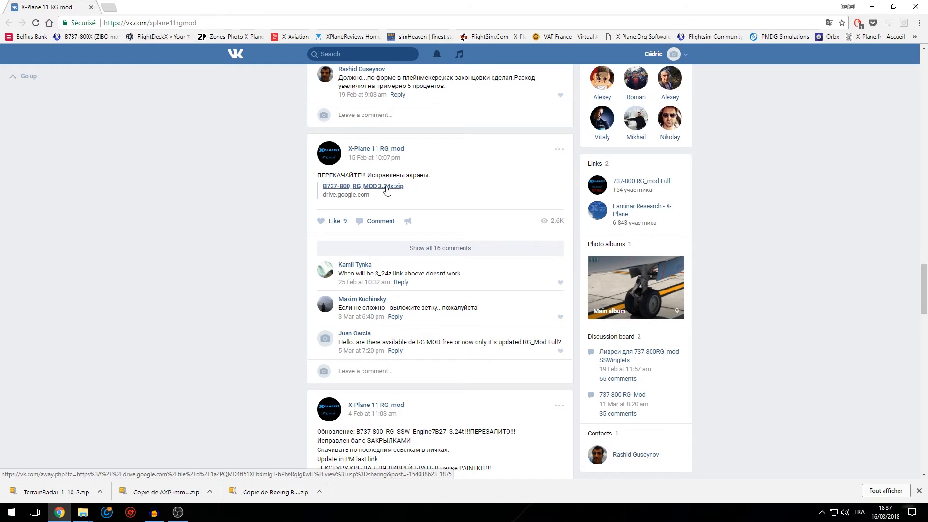
- Return to the pinned 737 FULL post and review the community's recent posts again, including the B737-800_RG_mod FULL 3.25g update
{"action": "scroll", "coordinate": [261, 198], "scroll_direction": "up", "scroll_amount": 10}
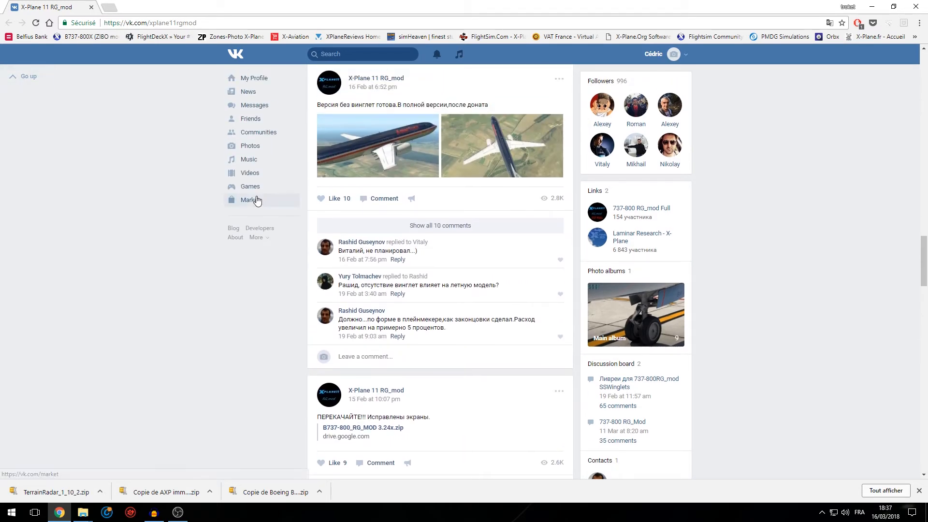
{"action": "scroll", "coordinate": [175, 208], "scroll_direction": "up", "scroll_amount": 15}
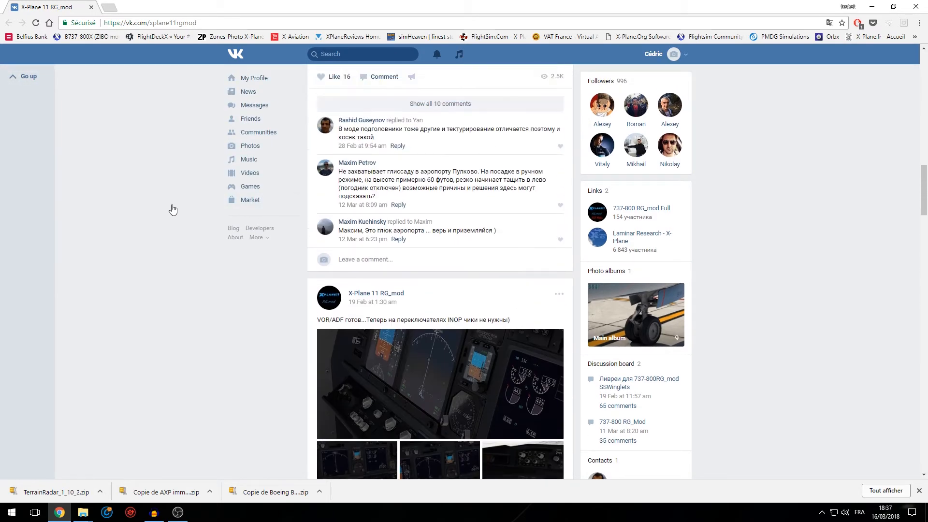
{"action": "scroll", "coordinate": [192, 405], "scroll_direction": "up", "scroll_amount": 15}
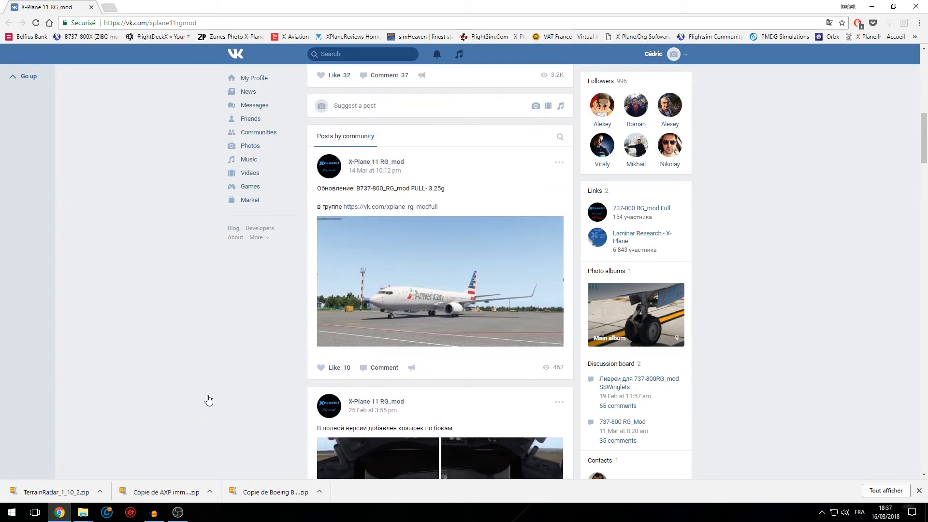
{"action": "scroll", "coordinate": [208, 391], "scroll_direction": "up", "scroll_amount": 7}
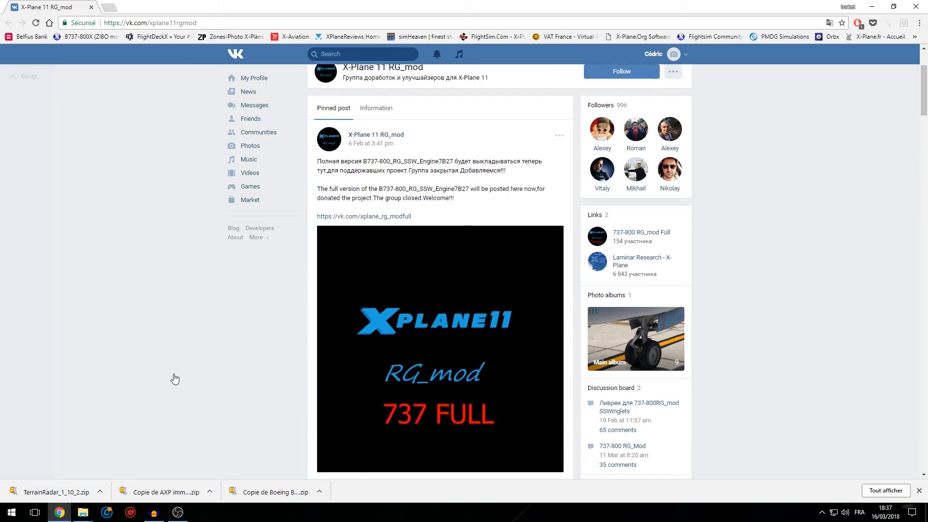
{"action": "scroll", "coordinate": [176, 372], "scroll_direction": "down", "scroll_amount": 12}
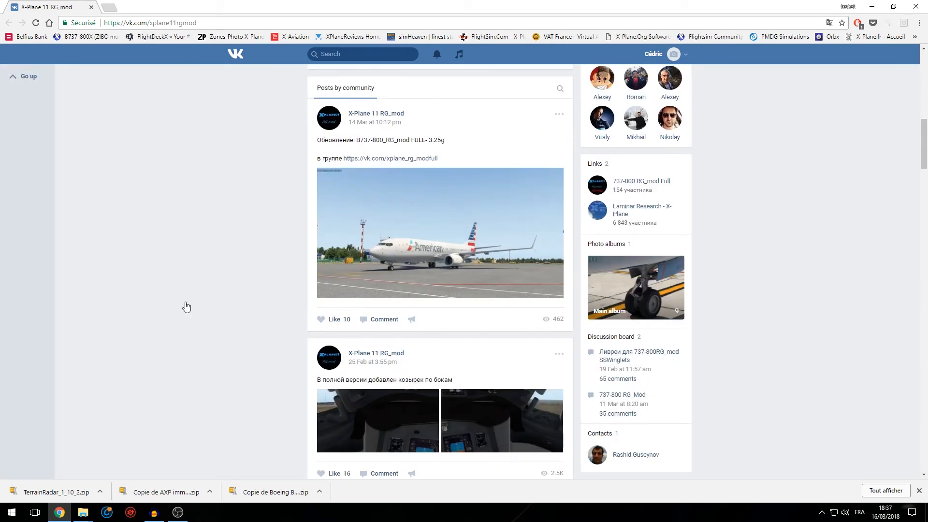
{"action": "scroll", "coordinate": [208, 296], "scroll_direction": "down", "scroll_amount": 3}
{"action": "scroll", "coordinate": [209, 294], "scroll_direction": "up", "scroll_amount": 12}
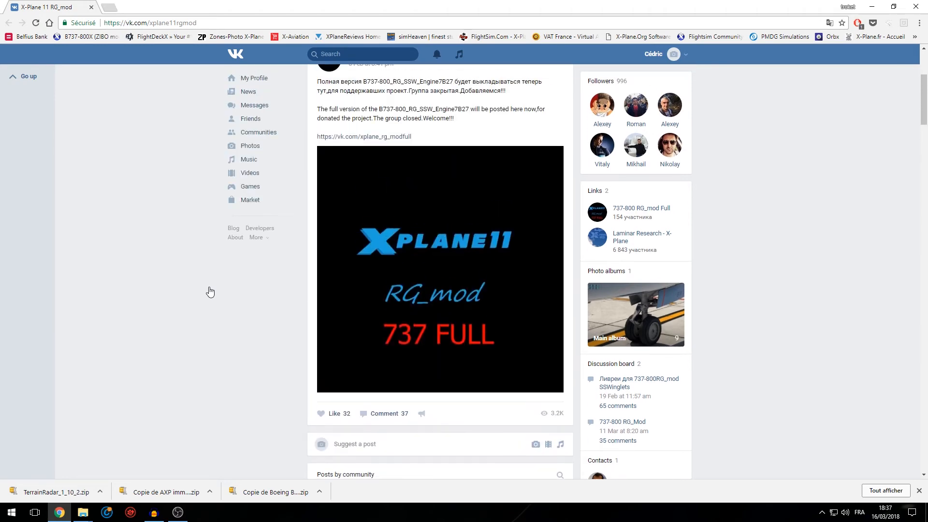
{"action": "scroll", "coordinate": [210, 292], "scroll_direction": "up", "scroll_amount": 3}
{"action": "scroll", "coordinate": [216, 285], "scroll_direction": "down", "scroll_amount": 4}
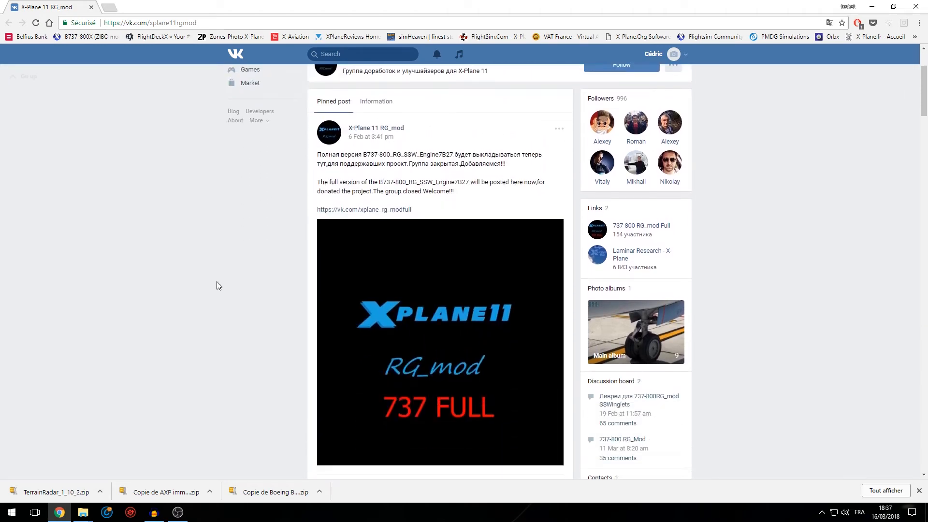
{"action": "scroll", "coordinate": [216, 281], "scroll_direction": "up", "scroll_amount": 2}
{"action": "scroll", "coordinate": [289, 194], "scroll_direction": "down", "scroll_amount": 4}
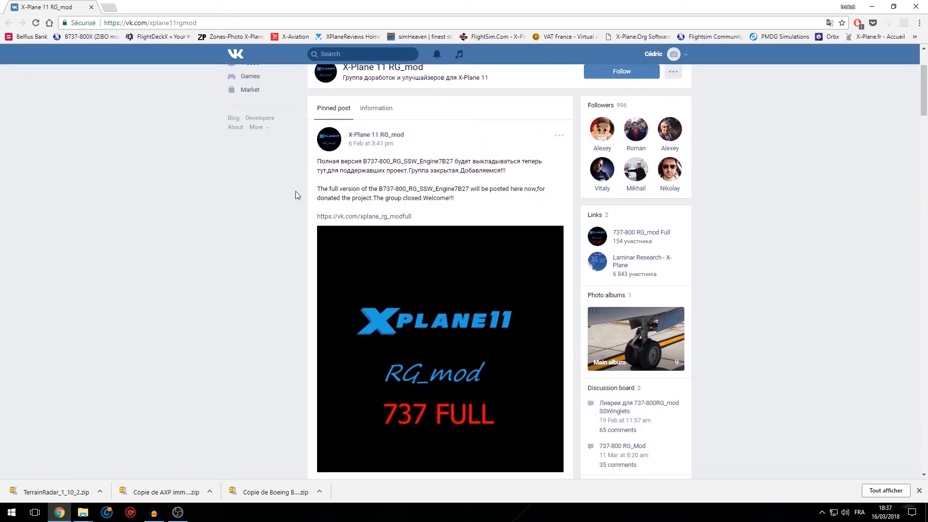
{"action": "scroll", "coordinate": [289, 217], "scroll_direction": "down", "scroll_amount": 9}
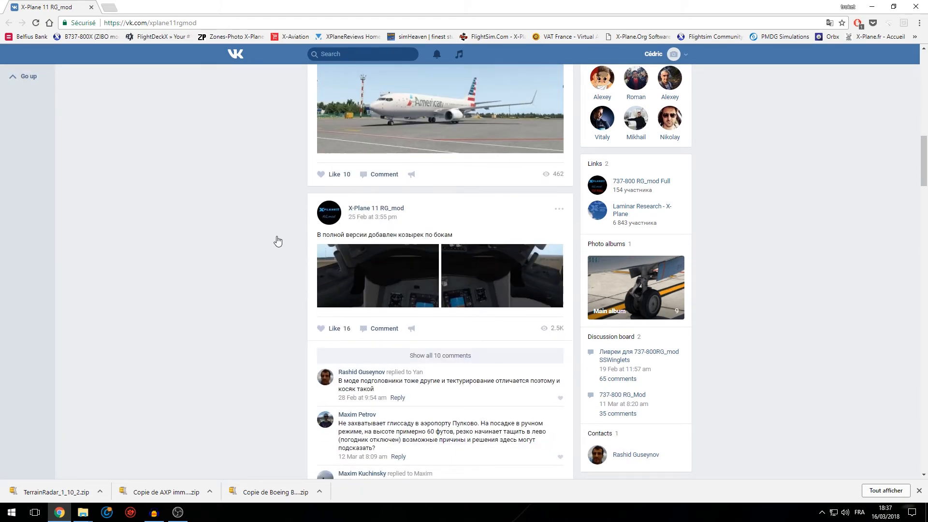
{"action": "scroll", "coordinate": [277, 240], "scroll_direction": "down", "scroll_amount": 2}
{"action": "scroll", "coordinate": [295, 285], "scroll_direction": "down", "scroll_amount": 3}
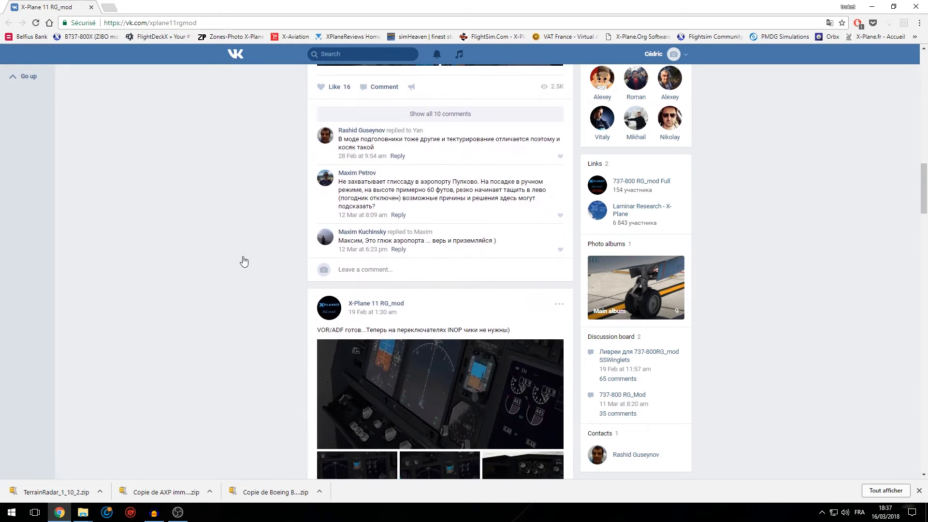
{"action": "scroll", "coordinate": [247, 264], "scroll_direction": "down", "scroll_amount": 3}
{"action": "scroll", "coordinate": [248, 264], "scroll_direction": "up", "scroll_amount": 10}
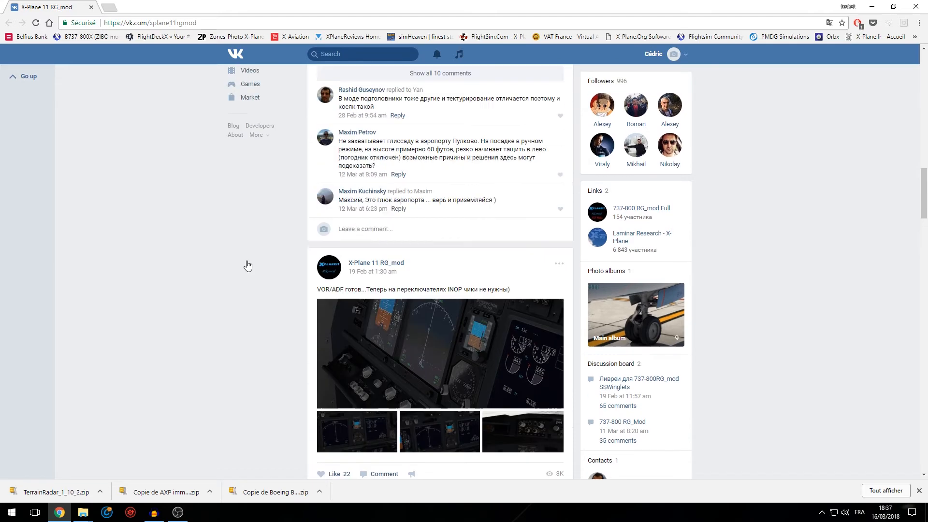
{"action": "scroll", "coordinate": [248, 266], "scroll_direction": "up", "scroll_amount": 10}
{"action": "scroll", "coordinate": [244, 273], "scroll_direction": "down", "scroll_amount": 4}
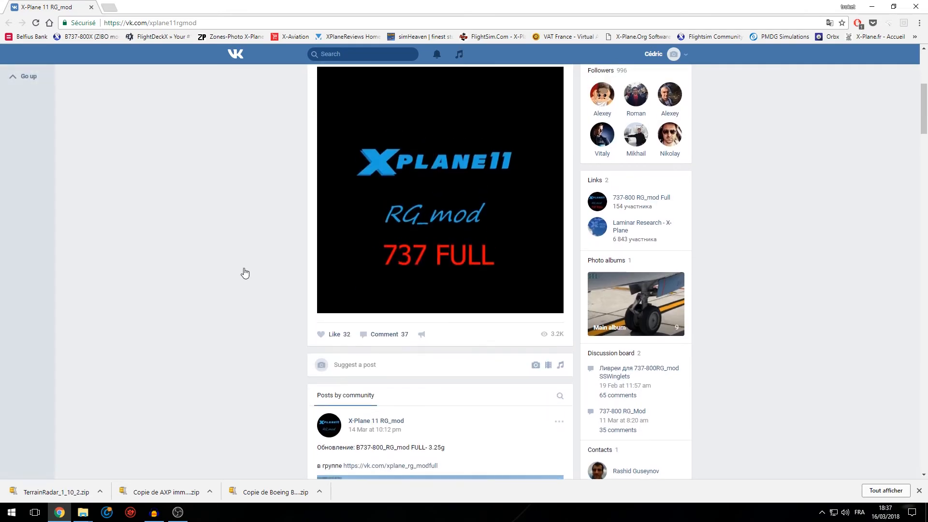
- Open the 737-800 RG_mod Full group linked in the pinned post in a new tab and switch to it
{"action": "scroll", "coordinate": [244, 274], "scroll_direction": "up", "scroll_amount": 5}
{"action": "right_click", "coordinate": [392, 281]}
{"action": "left_click", "coordinate": [406, 289]}
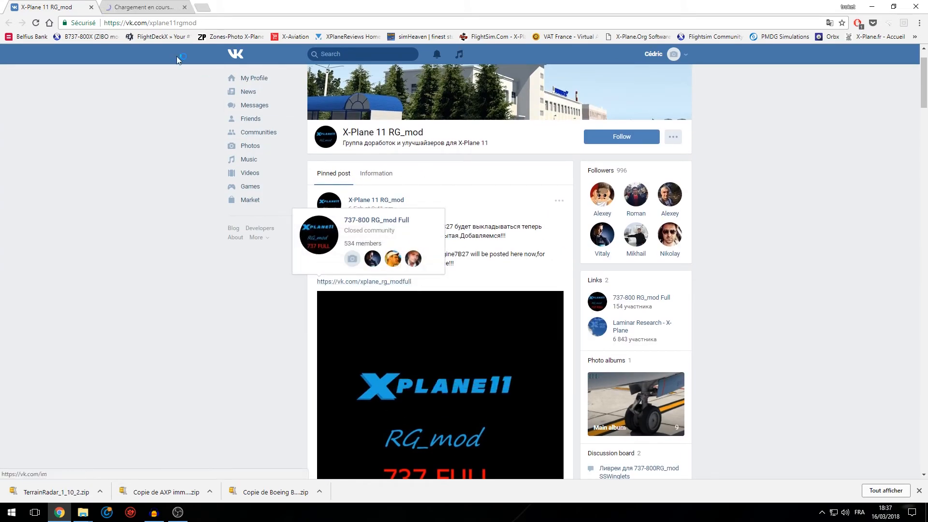
{"action": "left_click", "coordinate": [133, 7]}
- Find the B737-800_RG_mod FULL- 3.25h update post and open its Google Drive link in a new tab
{"action": "scroll", "coordinate": [239, 217], "scroll_direction": "down", "scroll_amount": 3}
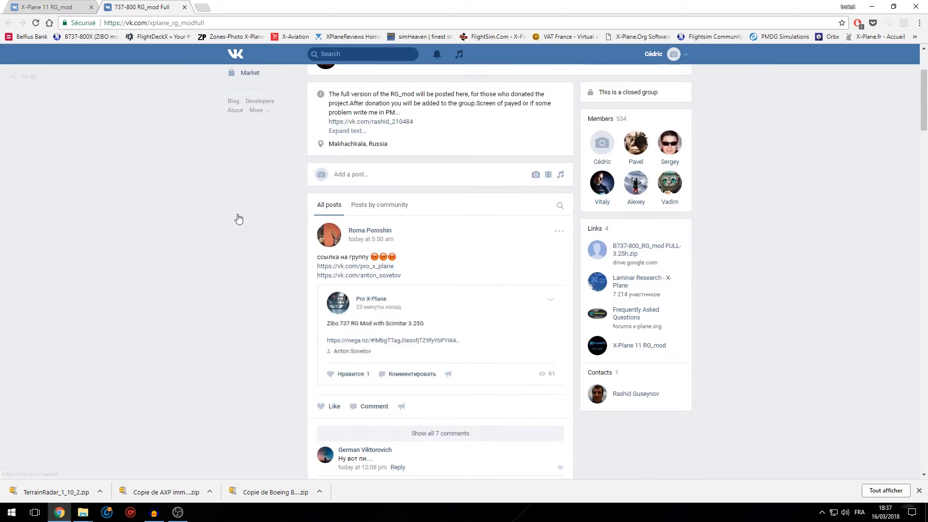
{"action": "scroll", "coordinate": [280, 246], "scroll_direction": "down", "scroll_amount": 4}
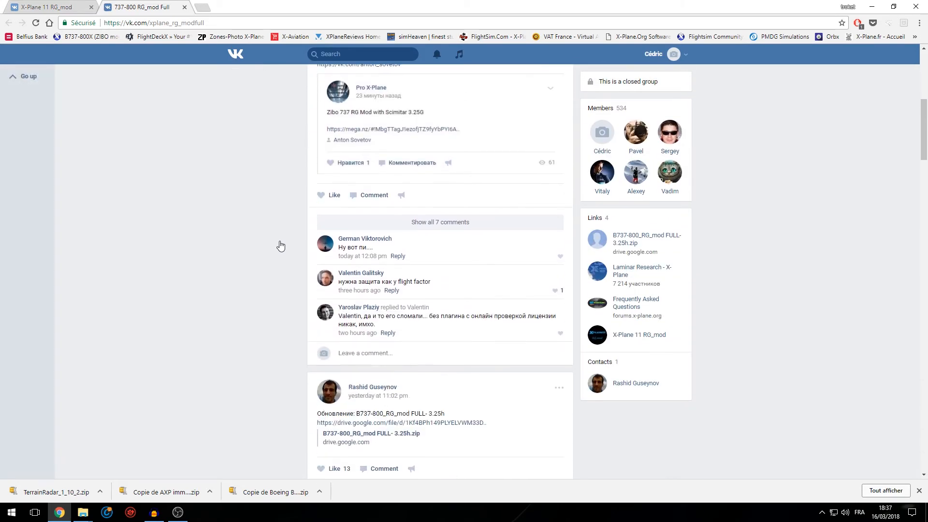
{"action": "scroll", "coordinate": [280, 246], "scroll_direction": "down", "scroll_amount": 2}
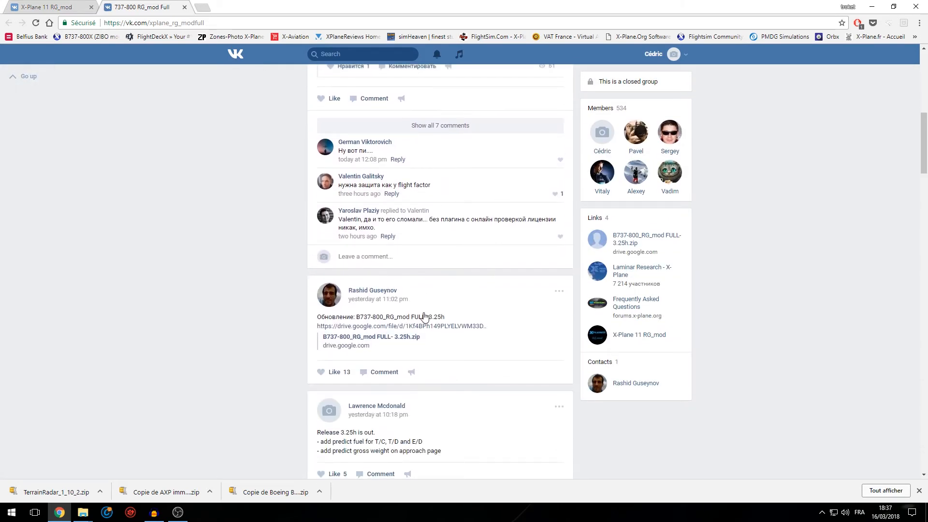
{"action": "right_click", "coordinate": [362, 328]}
{"action": "left_click", "coordinate": [387, 333]}
{"action": "left_click", "coordinate": [245, 7]}
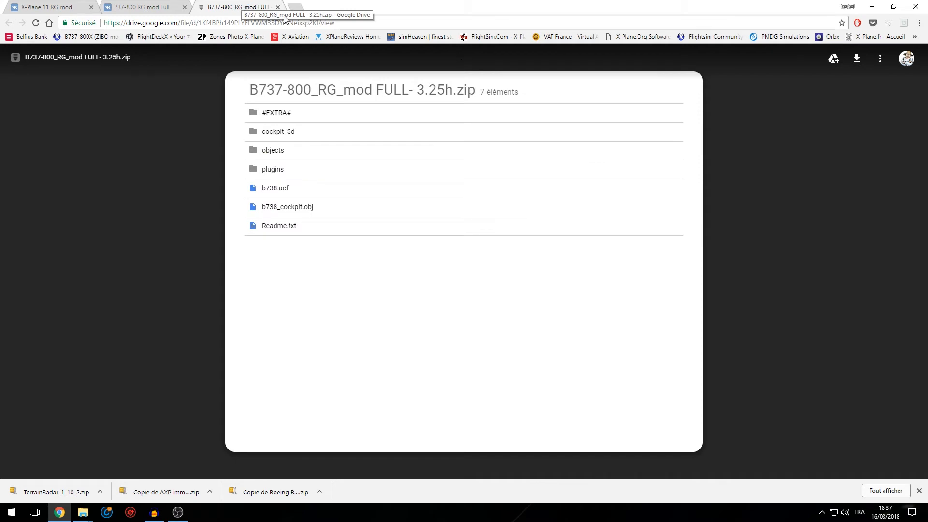
- Try to download B737-800_RG_mod FULL- 3.25h.zip directly from its Google Drive page, and check the file's other available actions
{"action": "left_click", "coordinate": [857, 58]}
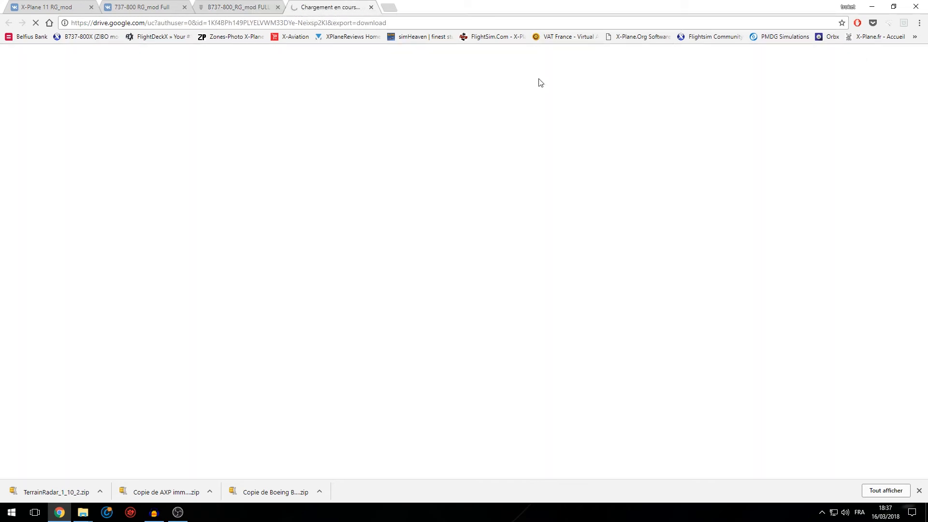
{"action": "left_click", "coordinate": [371, 7]}
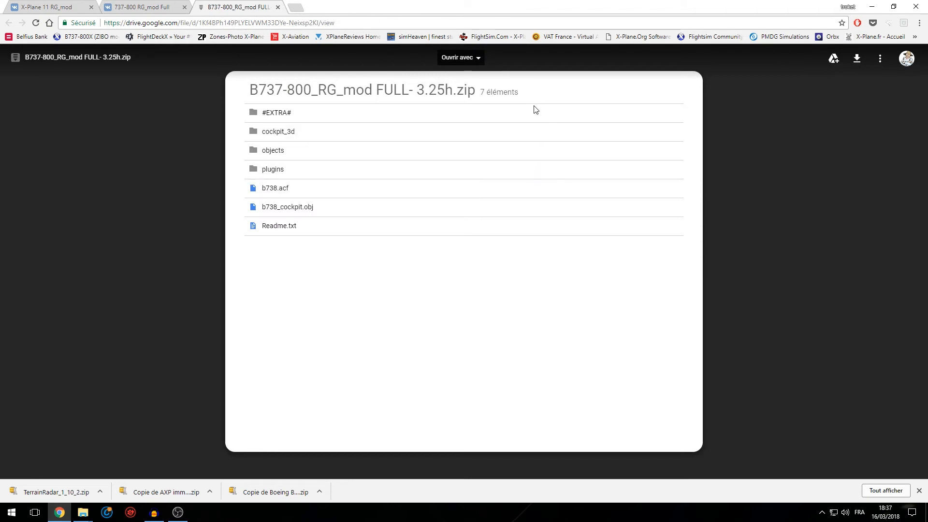
{"action": "left_click", "coordinate": [474, 59]}
{"action": "left_click", "coordinate": [828, 178]}
{"action": "left_click", "coordinate": [879, 59]}
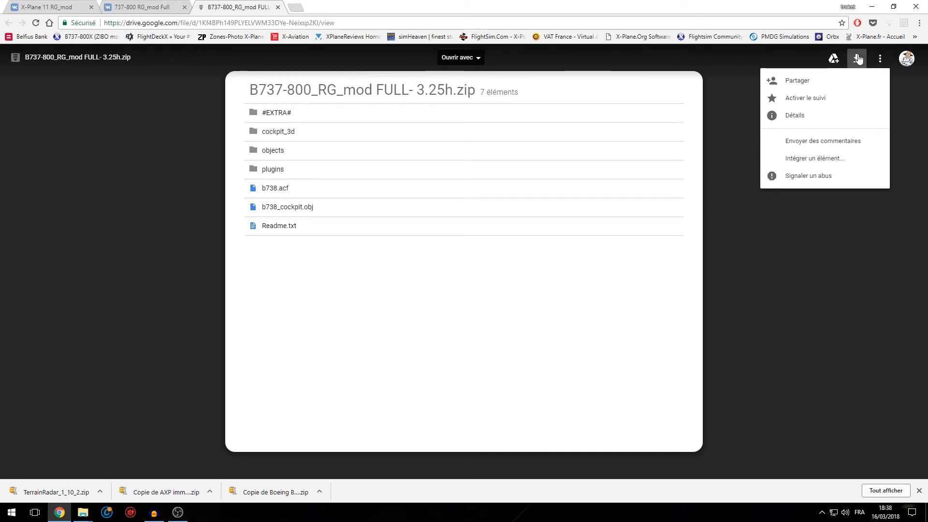
{"action": "right_click", "coordinate": [857, 55]}
{"action": "left_click", "coordinate": [724, 87]}
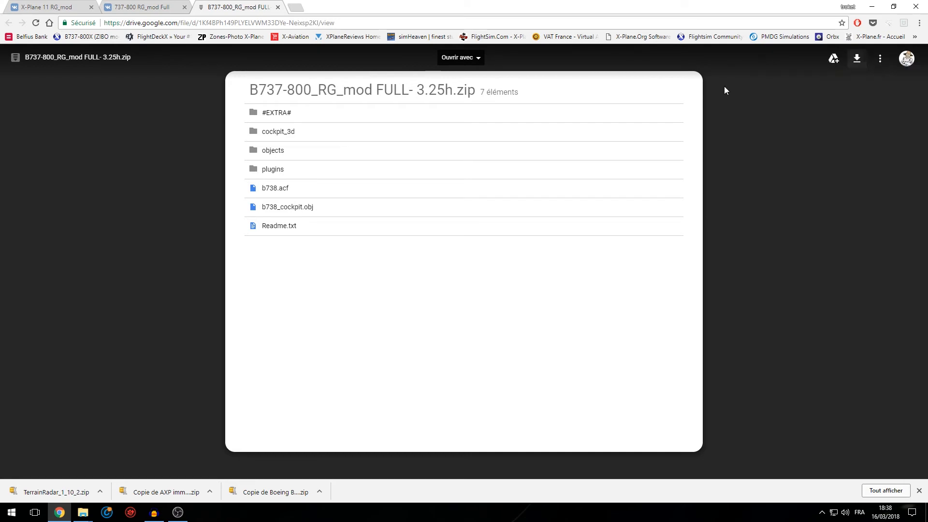
- Add B737-800_RG_mod FULL- 3.25h.zip to My Drive, look at its location there, and close the folder organizer
{"action": "left_click", "coordinate": [833, 58]}
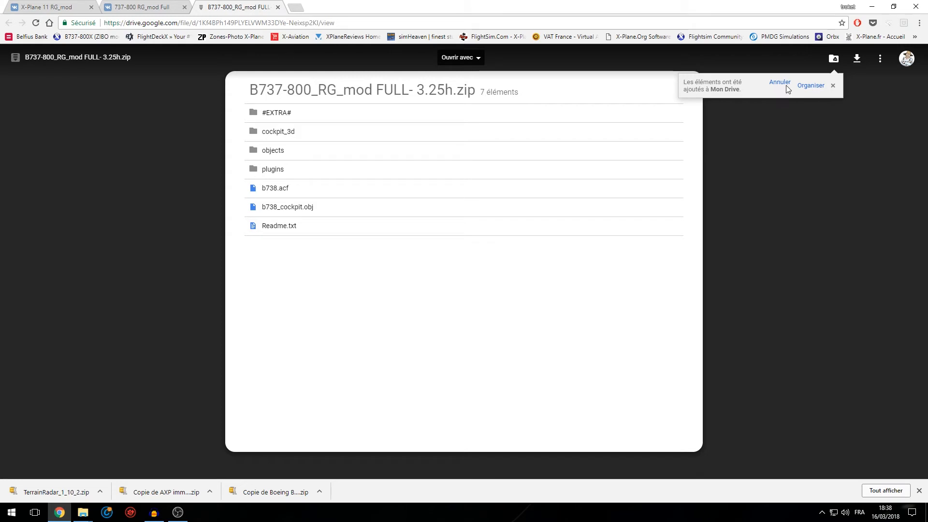
{"action": "left_click", "coordinate": [812, 87]}
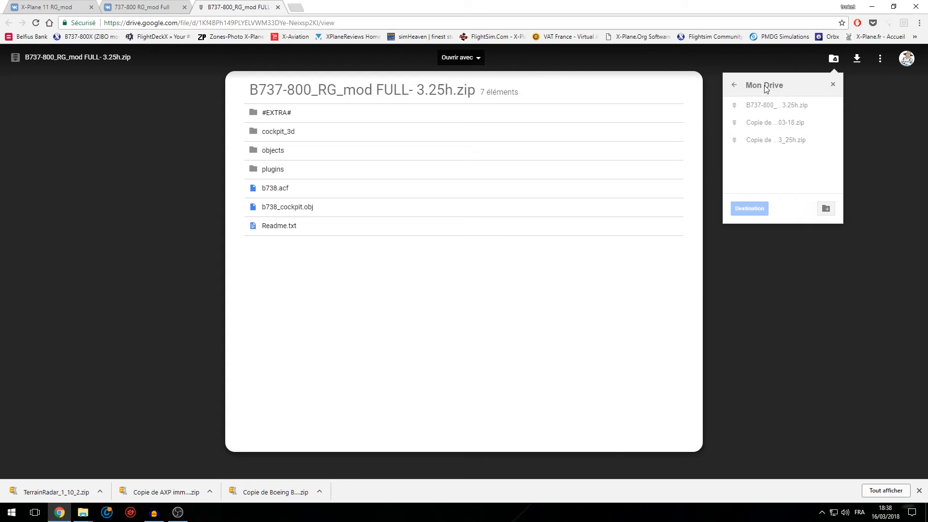
{"action": "left_click", "coordinate": [832, 84]}
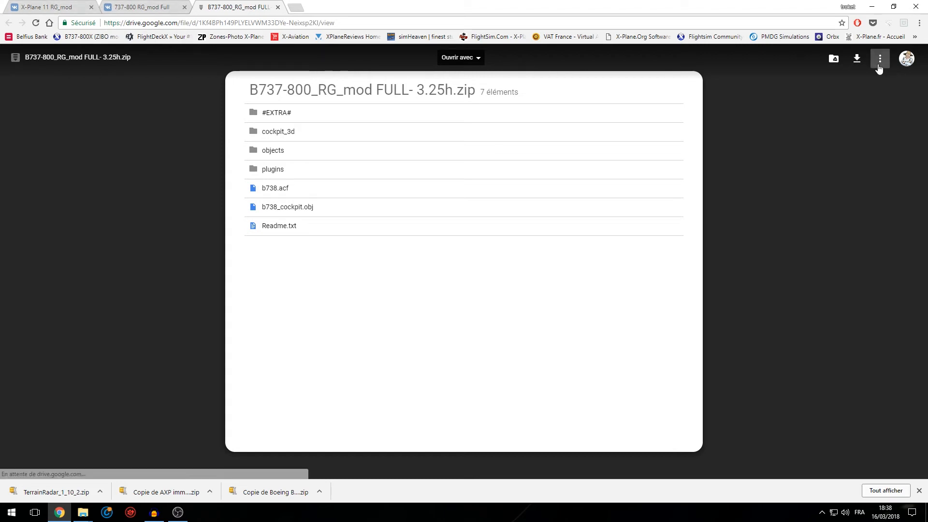
- Retry the direct download of the RG_mod 3.25h ZIP, and open the My Drive folder that contains the file
{"action": "left_click", "coordinate": [857, 59]}
{"action": "left_click", "coordinate": [371, 7]}
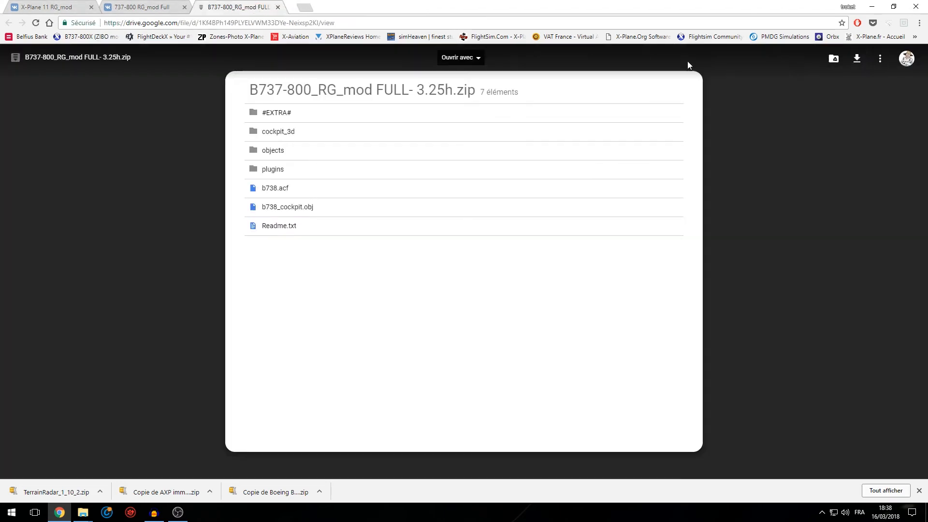
{"action": "left_click", "coordinate": [833, 59]}
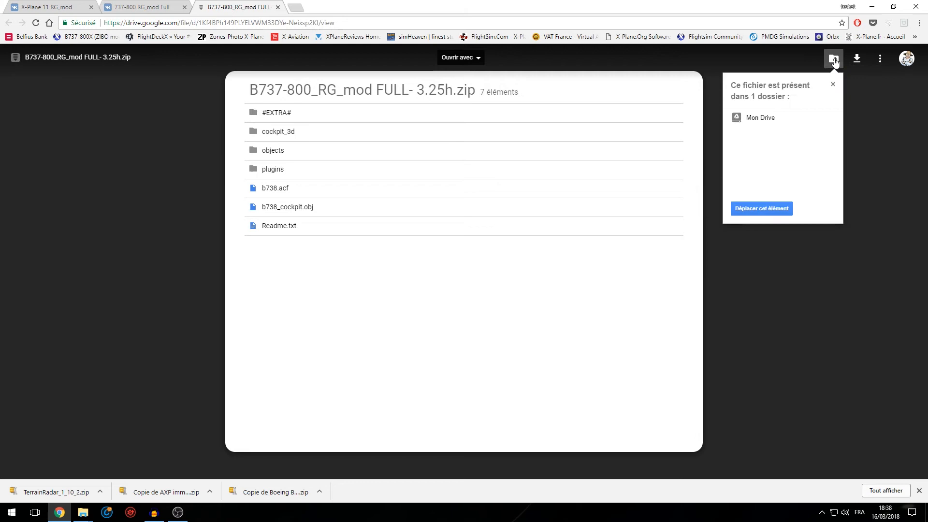
{"action": "left_click", "coordinate": [760, 118]}
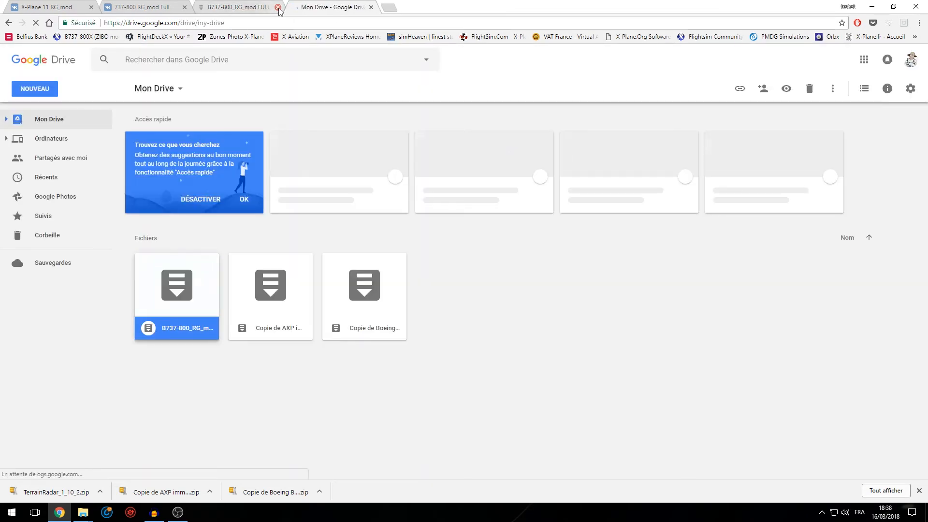
- Download B737-800_RG_mod FULL- 3.25h.zip from My Drive despite the missing virus scan, saving it in the Téléchargements folder
{"action": "left_click", "coordinate": [278, 8]}
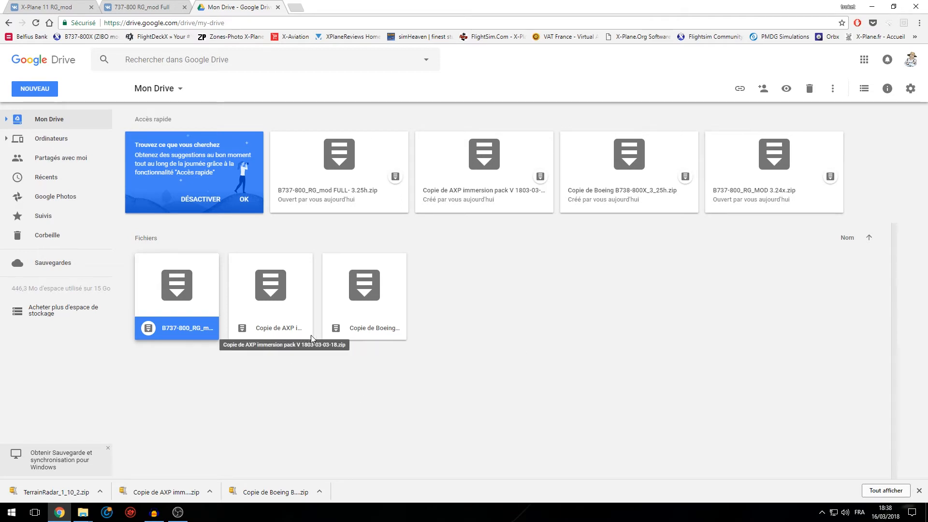
{"action": "right_click", "coordinate": [181, 327]}
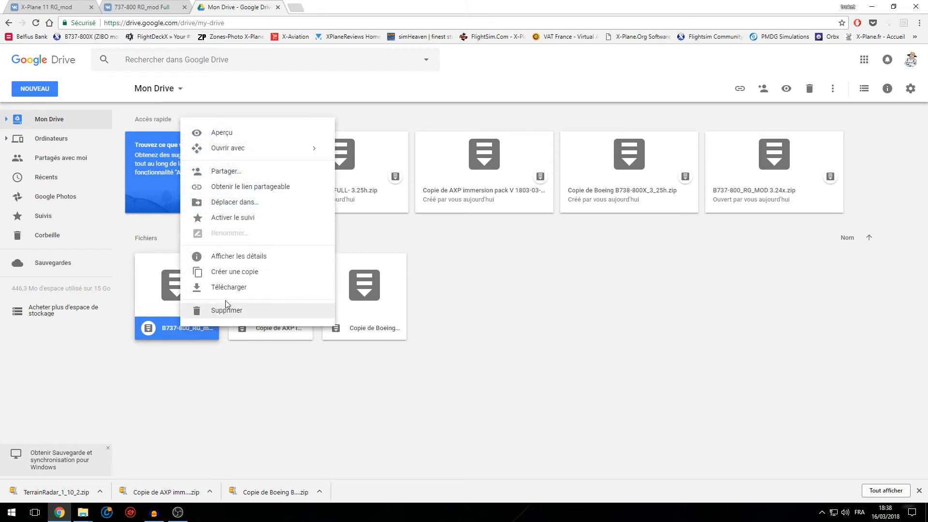
{"action": "left_click", "coordinate": [227, 287]}
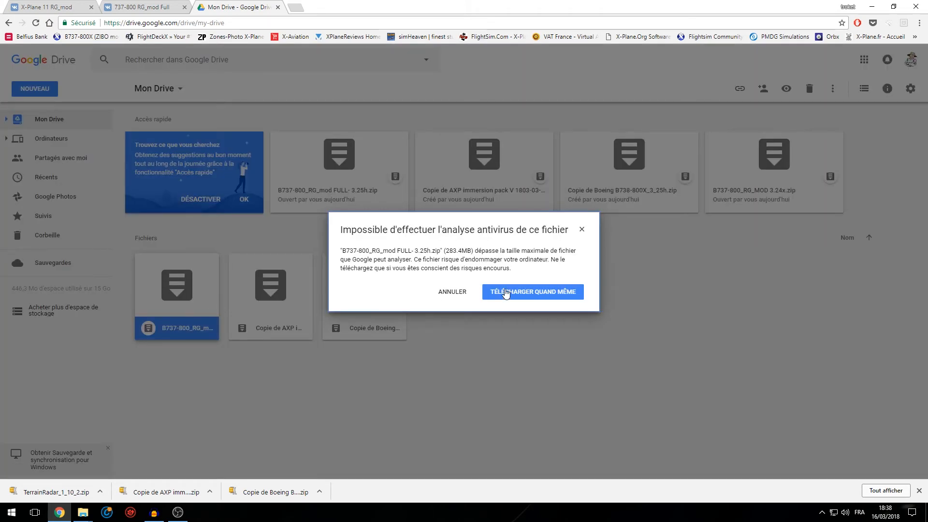
{"action": "left_click", "coordinate": [515, 295]}
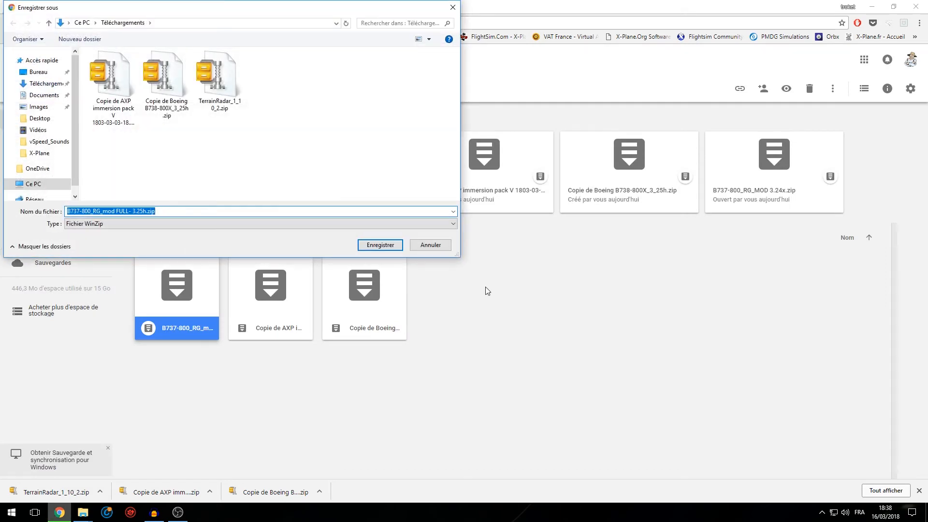
{"action": "left_click", "coordinate": [380, 245]}
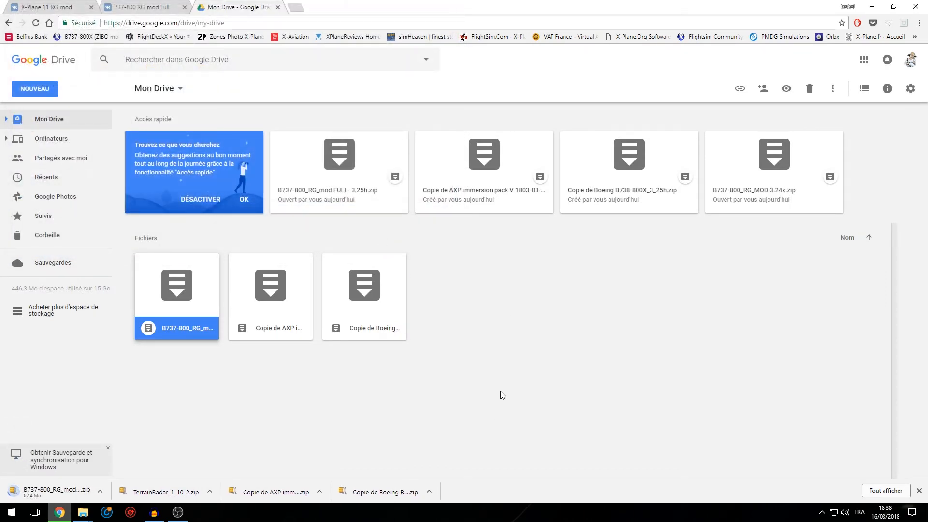
- Close the Google Drive page and the 737-800 RG_mod Full group page, keeping the X-Plane 11 RG_mod page open
{"action": "left_click", "coordinate": [278, 8]}
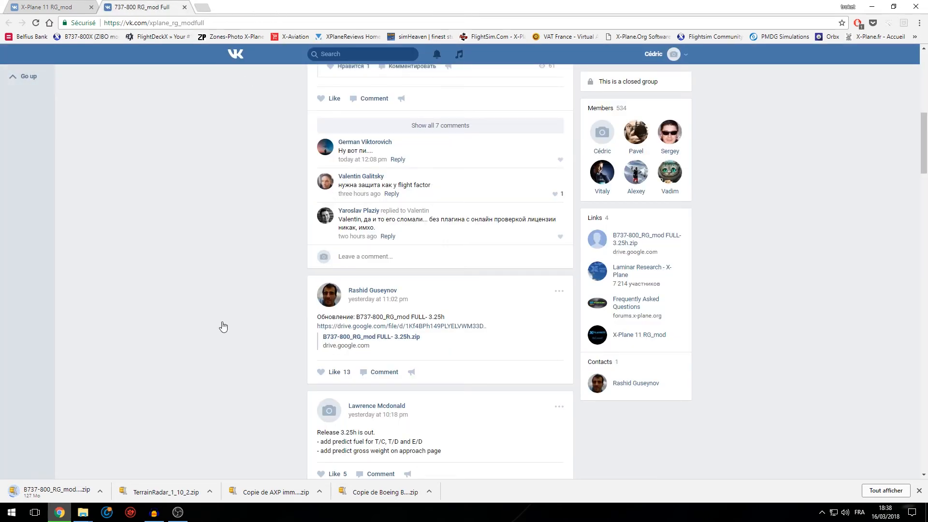
{"action": "left_click", "coordinate": [223, 338]}
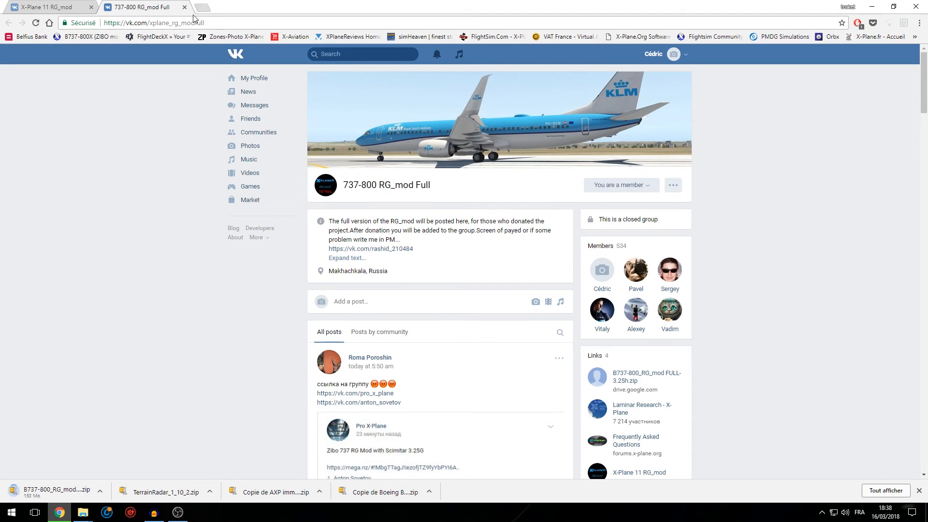
{"action": "left_click", "coordinate": [185, 7]}
- Examine the cockpit photos in the 25 Feb glareshield post and the 19 Feb VOR/ADF post of the X-Plane 11 RG_mod community
{"action": "scroll", "coordinate": [184, 244], "scroll_direction": "down", "scroll_amount": 10}
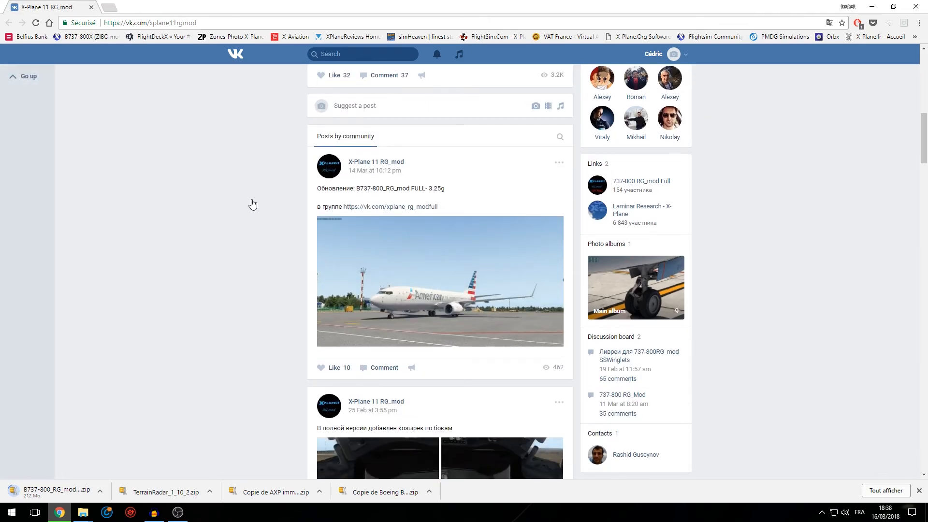
{"action": "scroll", "coordinate": [776, 193], "scroll_direction": "down", "scroll_amount": 6}
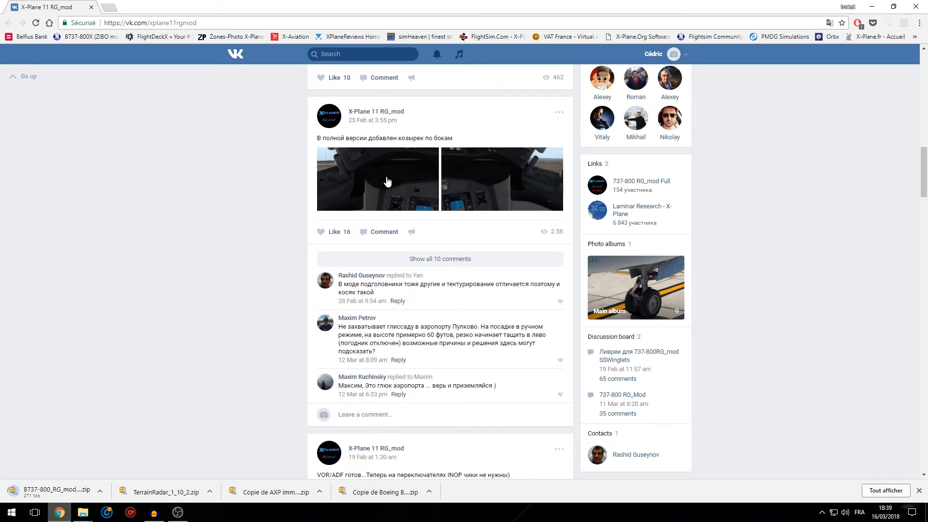
{"action": "left_click", "coordinate": [387, 182]}
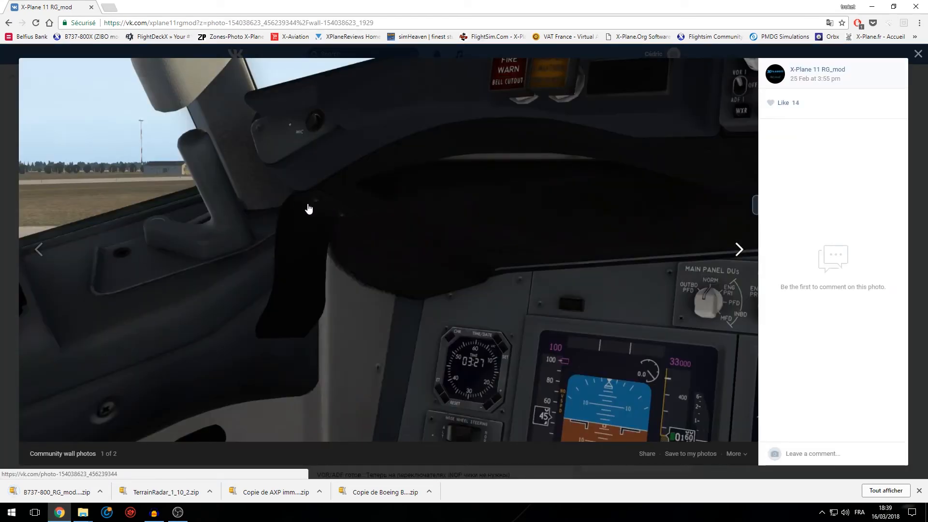
{"action": "left_click", "coordinate": [917, 54]}
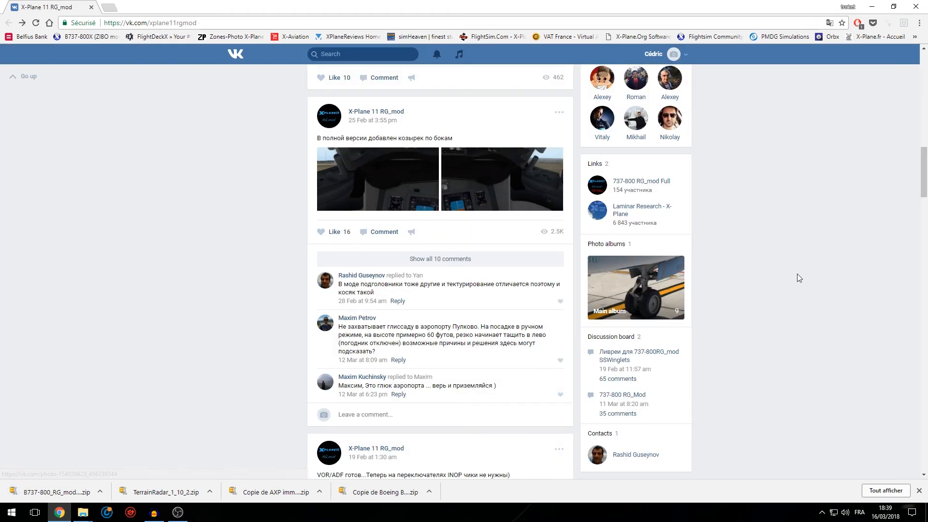
{"action": "scroll", "coordinate": [797, 275], "scroll_direction": "down", "scroll_amount": 6}
{"action": "scroll", "coordinate": [788, 307], "scroll_direction": "down", "scroll_amount": 2}
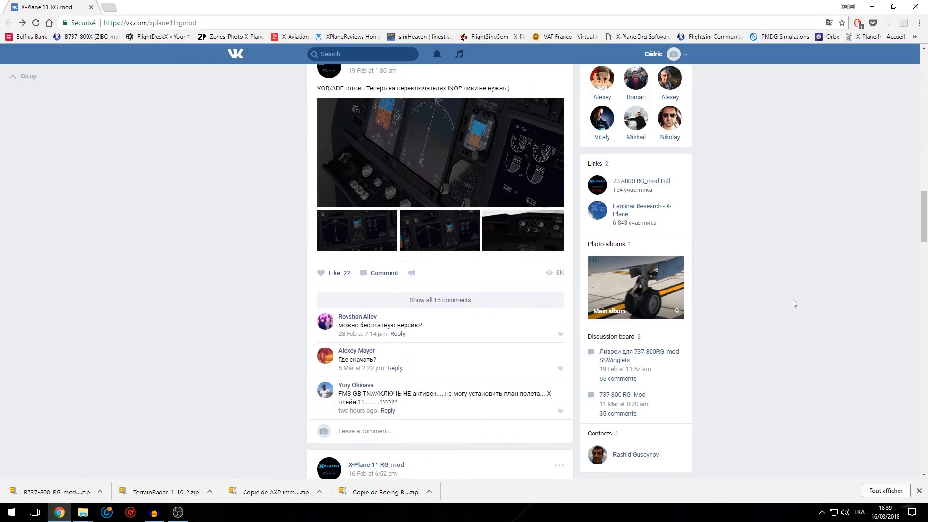
{"action": "left_click", "coordinate": [460, 171]}
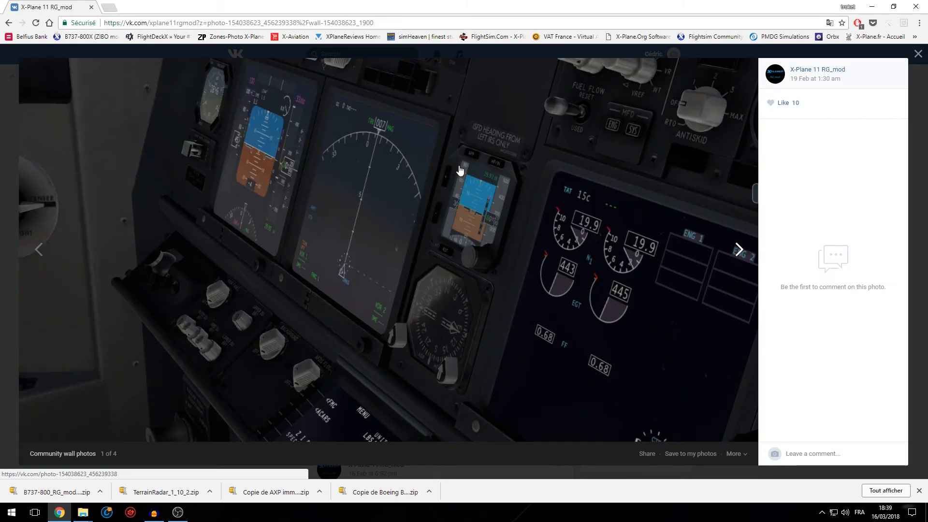
{"action": "left_click", "coordinate": [918, 53]}
- Examine the photo of the aircraft without winglets in the 16 Feb post and the LED light photo in an older post's comments
{"action": "scroll", "coordinate": [787, 232], "scroll_direction": "down", "scroll_amount": 5}
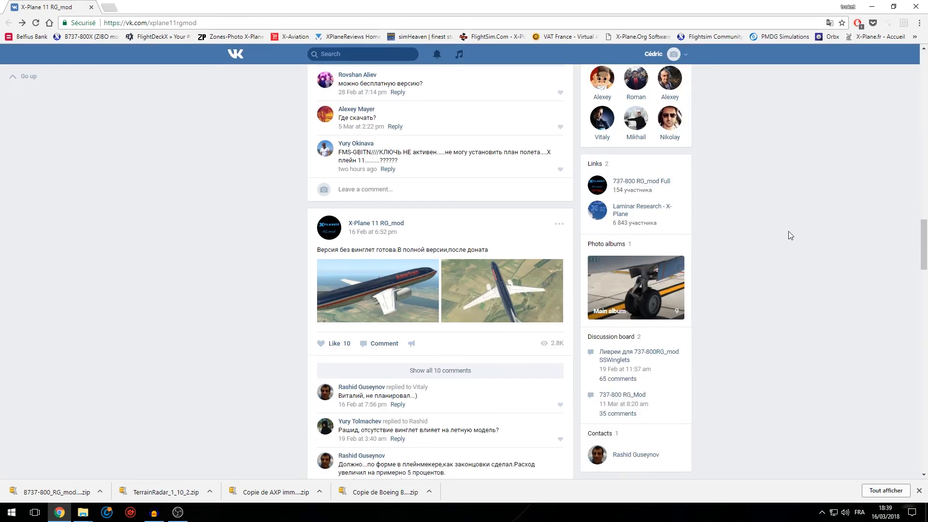
{"action": "left_click", "coordinate": [394, 295]}
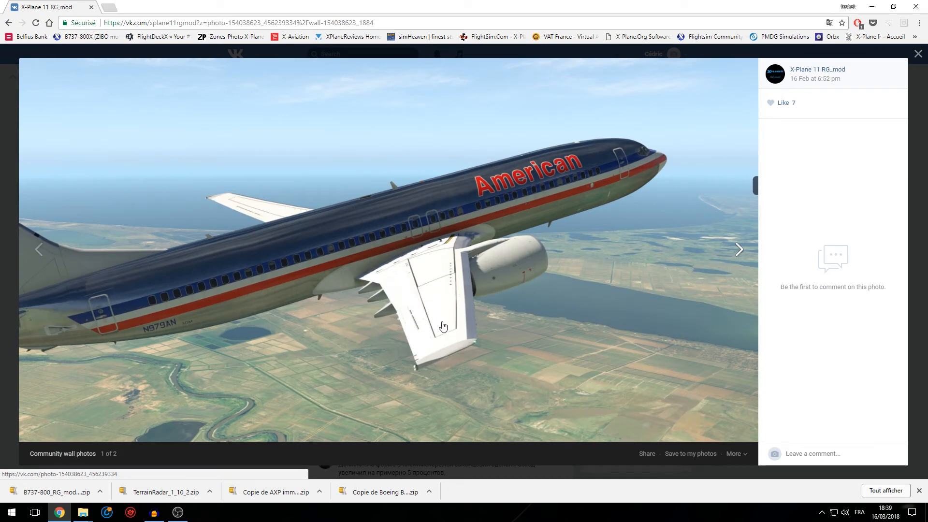
{"action": "left_click", "coordinate": [917, 54]}
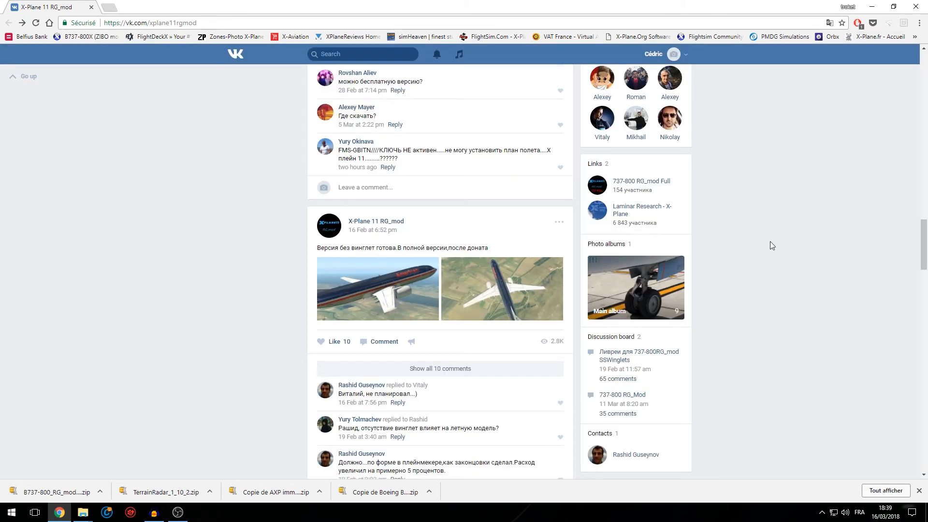
{"action": "scroll", "coordinate": [771, 238], "scroll_direction": "down", "scroll_amount": 9}
{"action": "scroll", "coordinate": [772, 238], "scroll_direction": "down", "scroll_amount": 15}
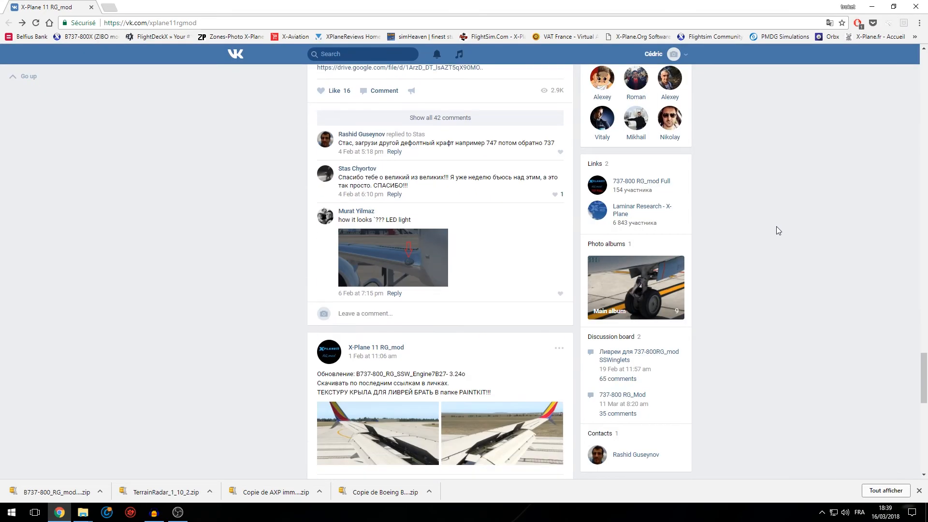
{"action": "scroll", "coordinate": [776, 224], "scroll_direction": "down", "scroll_amount": 1}
{"action": "scroll", "coordinate": [775, 224], "scroll_direction": "up", "scroll_amount": 1}
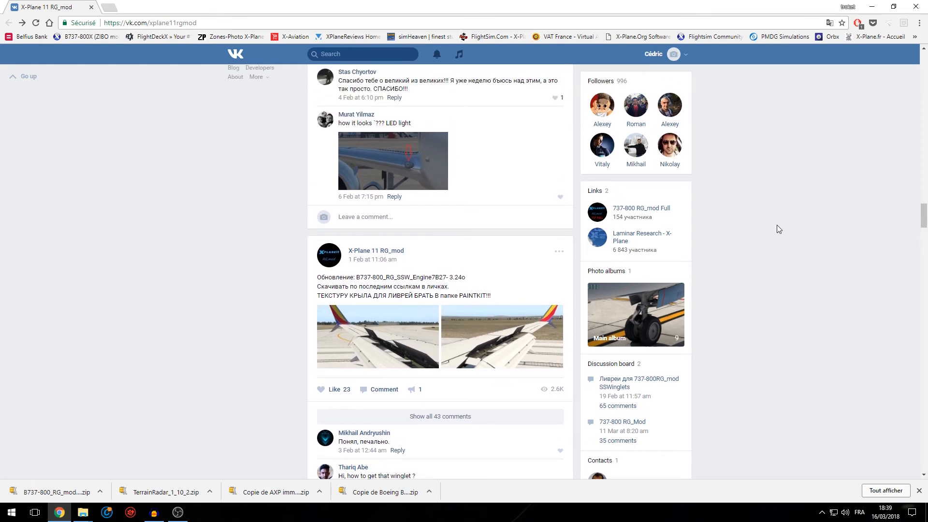
{"action": "left_click", "coordinate": [399, 170]}
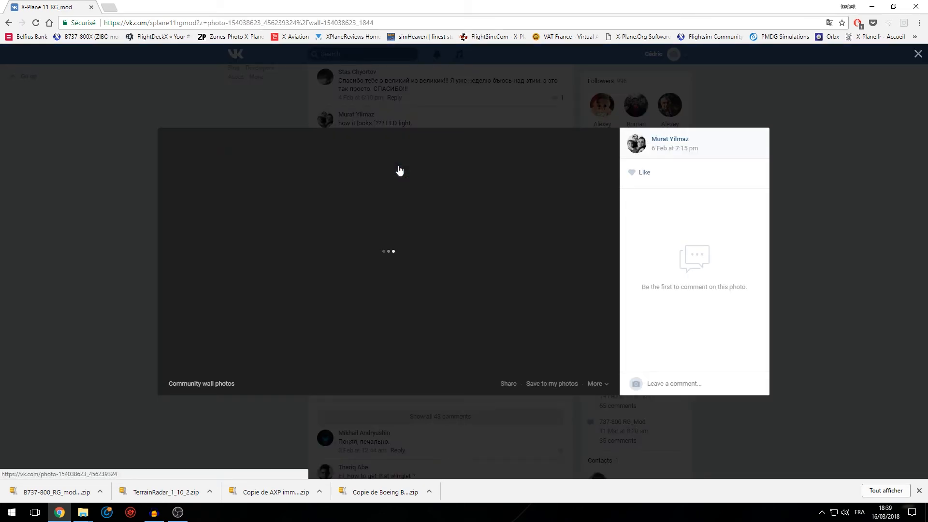
{"action": "left_click", "coordinate": [864, 208]}
{"action": "left_click", "coordinate": [436, 173]}
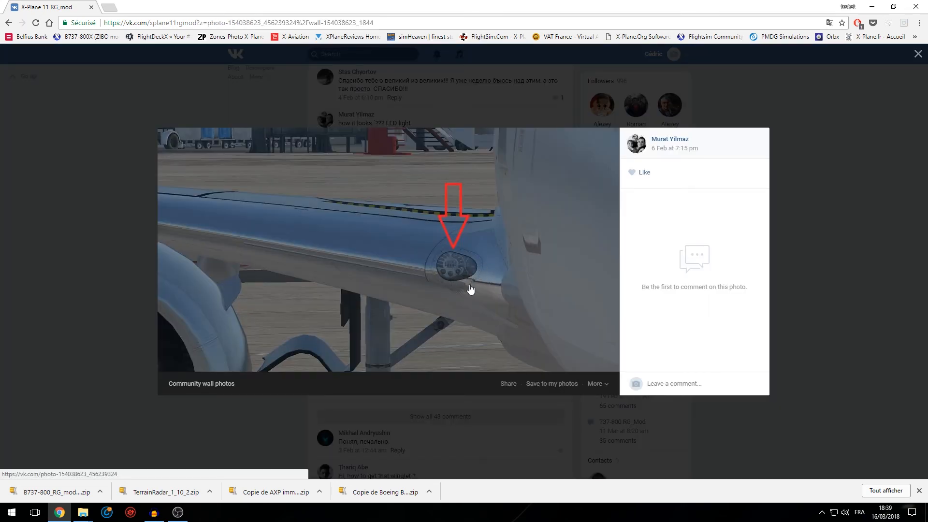
{"action": "left_click", "coordinate": [871, 175]}
{"action": "left_click", "coordinate": [447, 187]}
{"action": "left_click", "coordinate": [821, 263]}
- Examine the enlarged wing and spoiler photos in the 1 Feb winglet update and the 31 Jan wing rework post
{"action": "scroll", "coordinate": [823, 267], "scroll_direction": "down", "scroll_amount": 2}
{"action": "scroll", "coordinate": [823, 268], "scroll_direction": "down", "scroll_amount": 3}
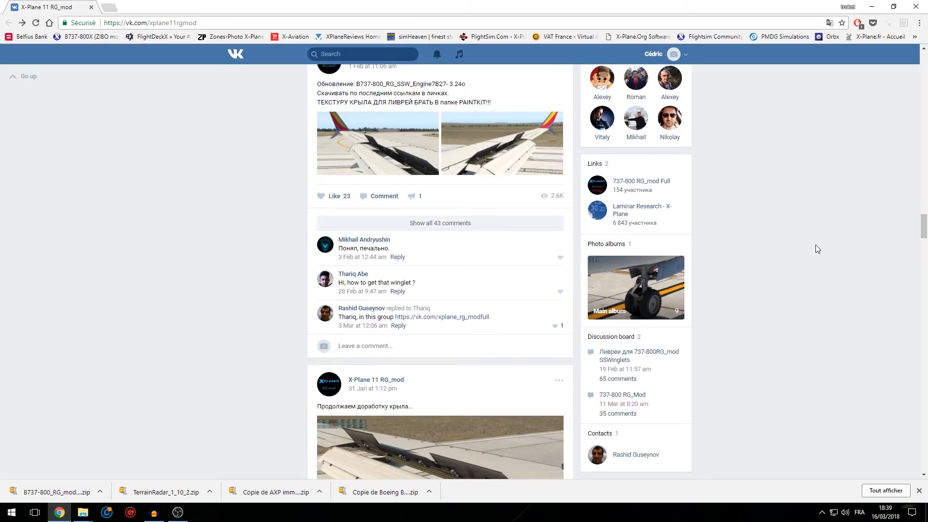
{"action": "left_click", "coordinate": [515, 150]}
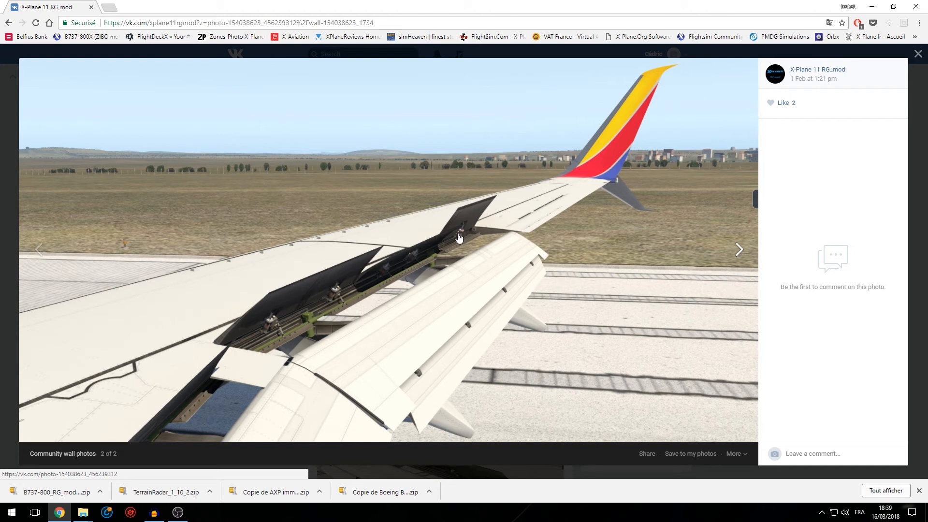
{"action": "left_click", "coordinate": [918, 55]}
{"action": "scroll", "coordinate": [744, 225], "scroll_direction": "down", "scroll_amount": 4}
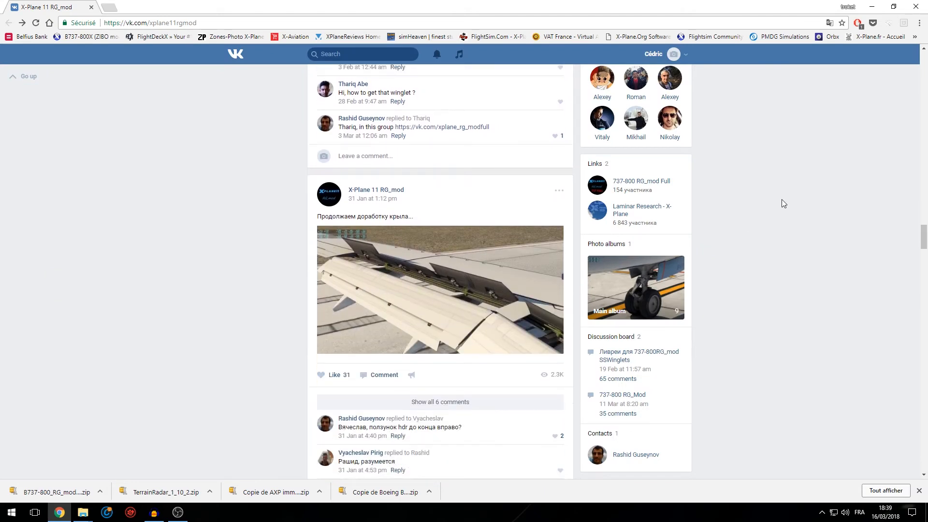
{"action": "scroll", "coordinate": [785, 201], "scroll_direction": "down", "scroll_amount": 2}
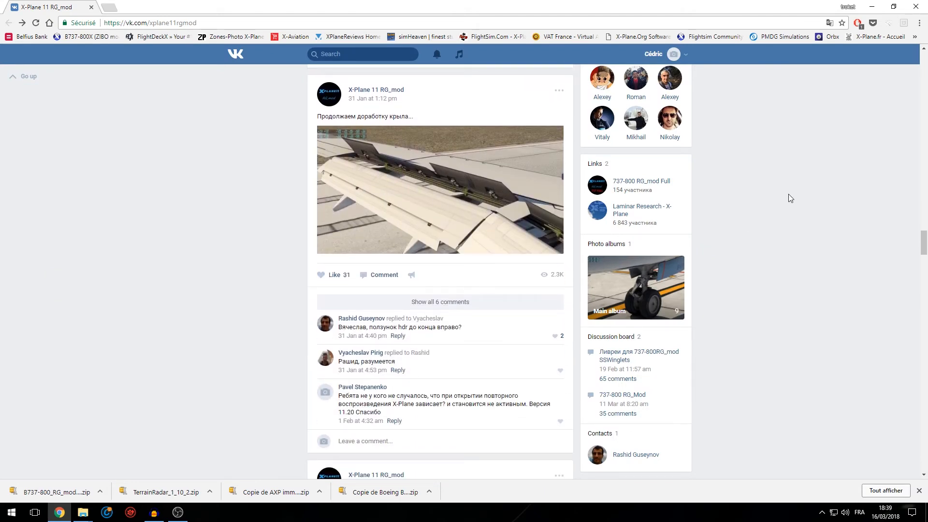
{"action": "left_click", "coordinate": [543, 193]}
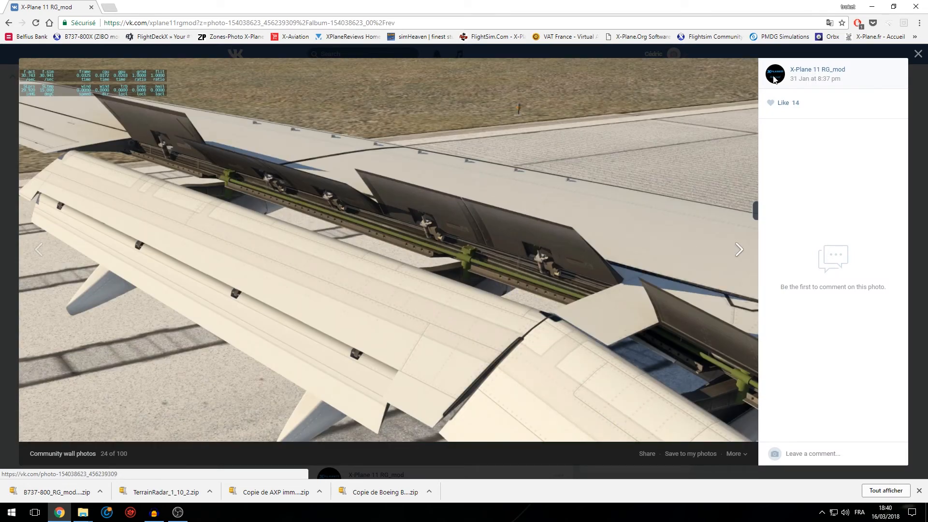
{"action": "left_click", "coordinate": [918, 54]}
- Examine the Turkish Airlines winglet photo in the 30 Jan comments and browse the older RG_mod update posts
{"action": "scroll", "coordinate": [786, 202], "scroll_direction": "down", "scroll_amount": 10}
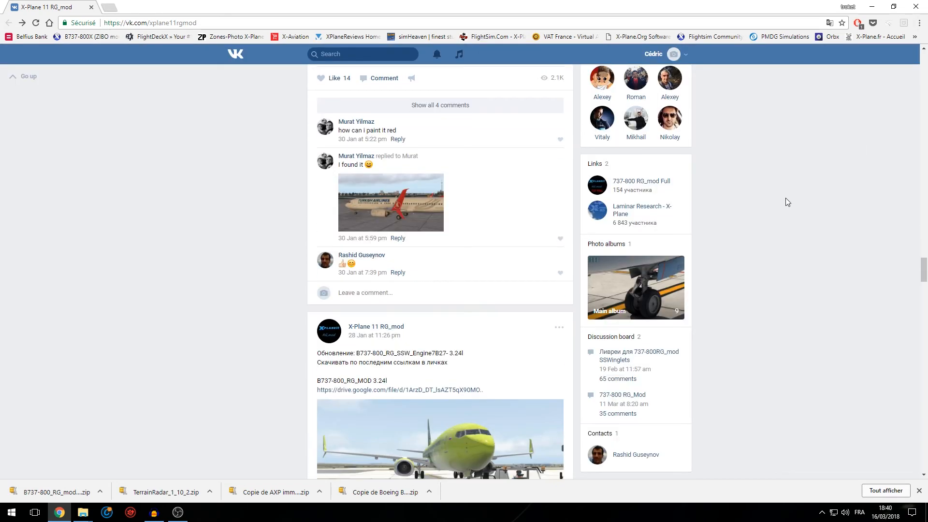
{"action": "scroll", "coordinate": [777, 198], "scroll_direction": "down", "scroll_amount": 4}
{"action": "scroll", "coordinate": [775, 194], "scroll_direction": "up", "scroll_amount": 3}
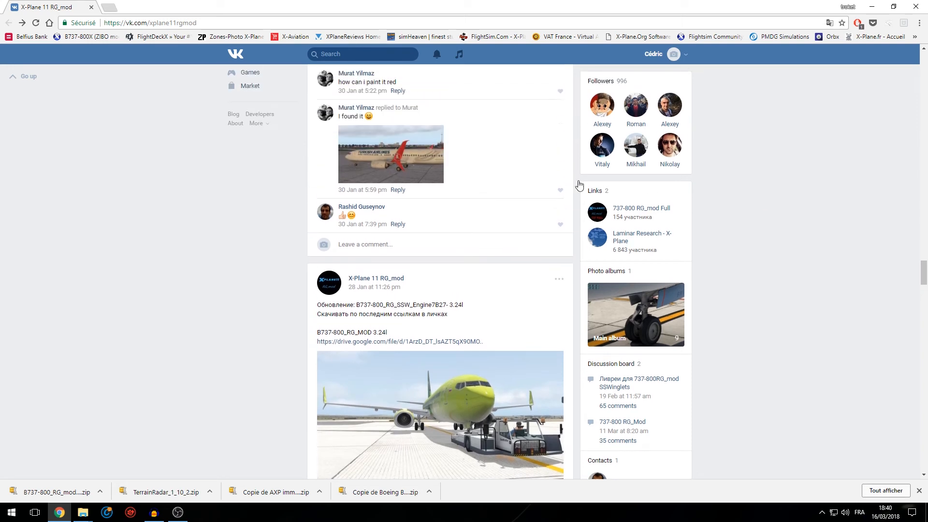
{"action": "left_click", "coordinate": [412, 171]}
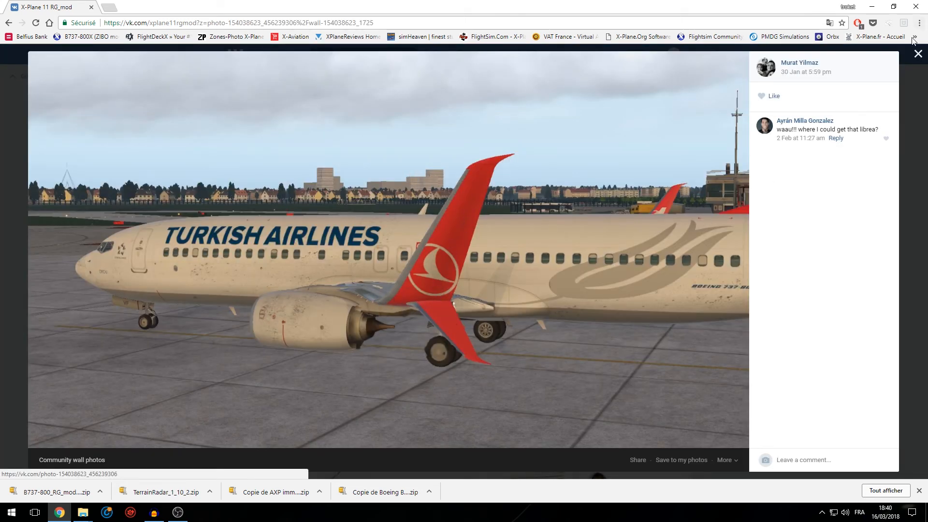
{"action": "left_click", "coordinate": [917, 54]}
{"action": "scroll", "coordinate": [865, 167], "scroll_direction": "down", "scroll_amount": 5}
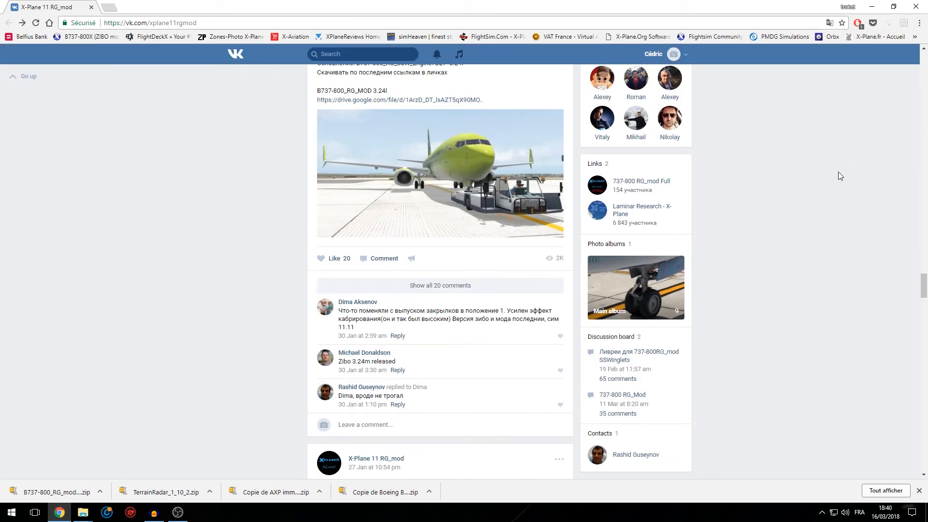
{"action": "scroll", "coordinate": [841, 173], "scroll_direction": "down", "scroll_amount": 10}
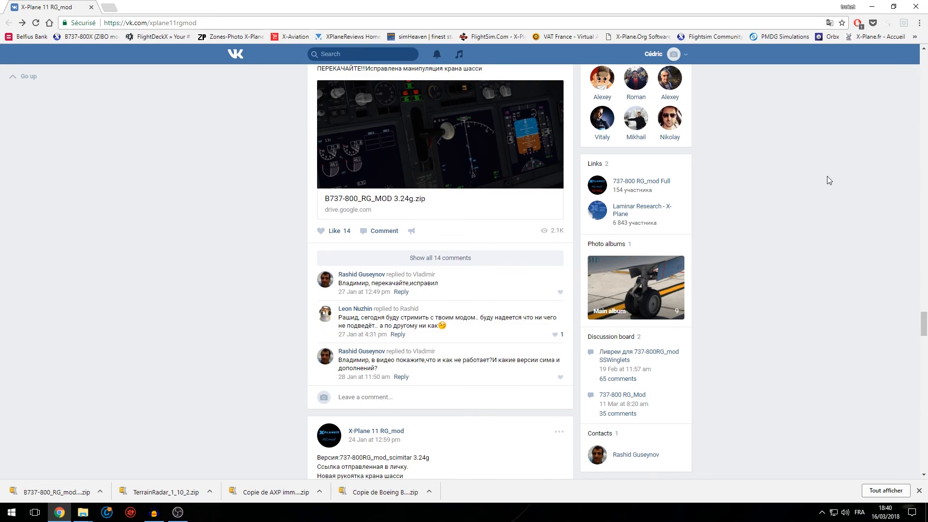
{"action": "scroll", "coordinate": [827, 177], "scroll_direction": "down", "scroll_amount": 3}
{"action": "scroll", "coordinate": [823, 181], "scroll_direction": "up", "scroll_amount": 12}
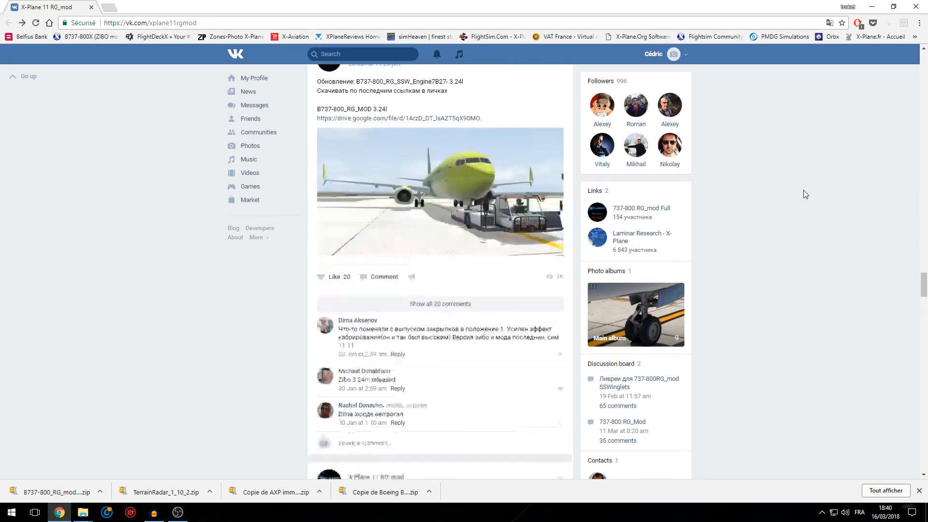
{"action": "scroll", "coordinate": [803, 193], "scroll_direction": "up", "scroll_amount": 5}
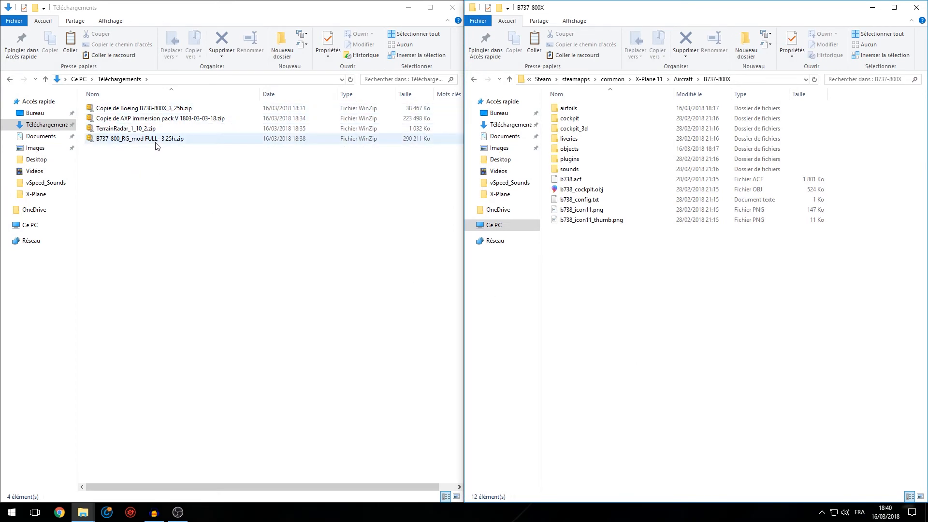
- Extract the entire contents of Copie de Boeing B738-800X_3_25h.zip into the B737-800X aircraft folder, replacing the existing files
{"action": "left_click", "coordinate": [155, 109]}
{"action": "double_click", "coordinate": [174, 110]}
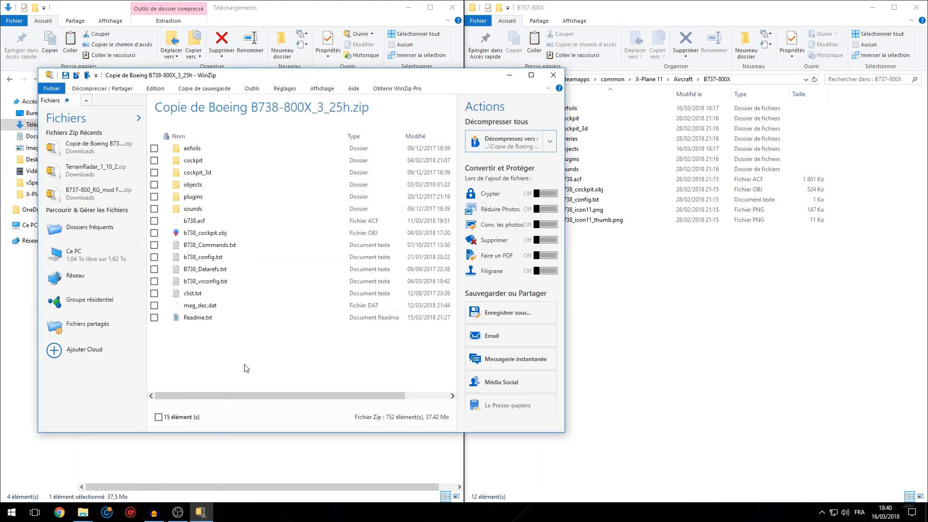
{"action": "key", "text": "ctrl+a"}
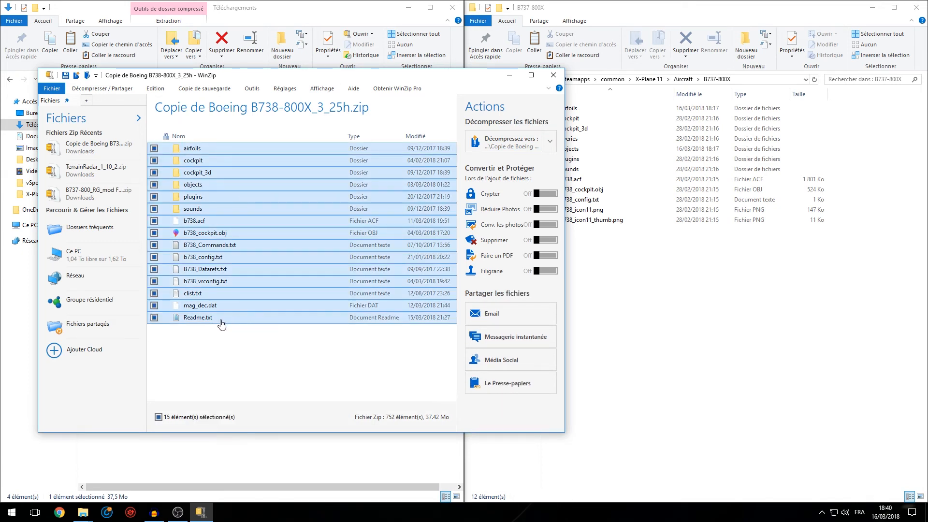
{"action": "left_click_drag", "start_coordinate": [221, 324], "coordinate": [711, 347]}
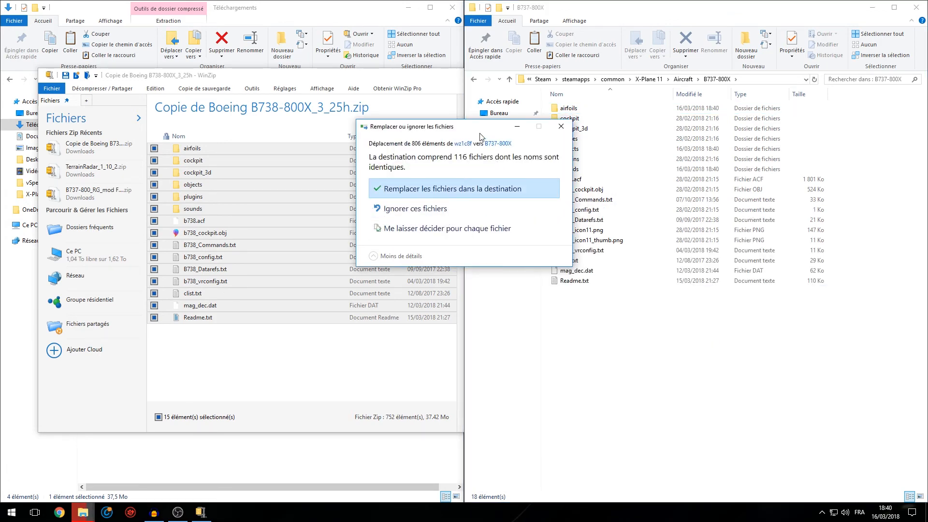
{"action": "left_click_drag", "start_coordinate": [483, 127], "coordinate": [378, 110]}
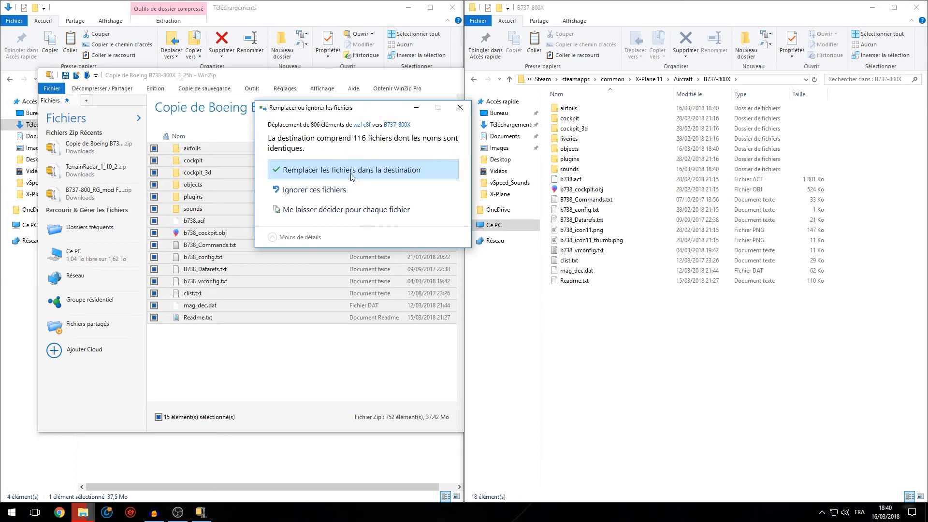
{"action": "left_click", "coordinate": [414, 173]}
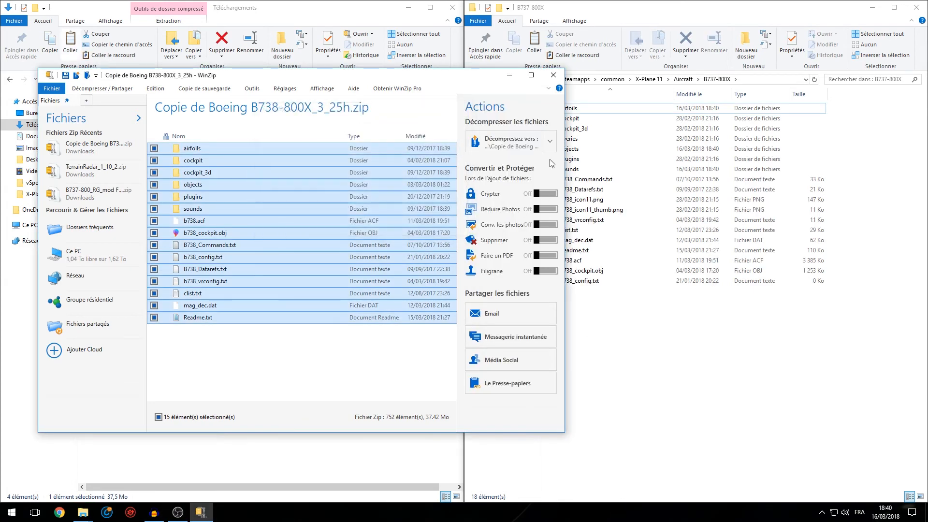
{"action": "left_click", "coordinate": [554, 75]}
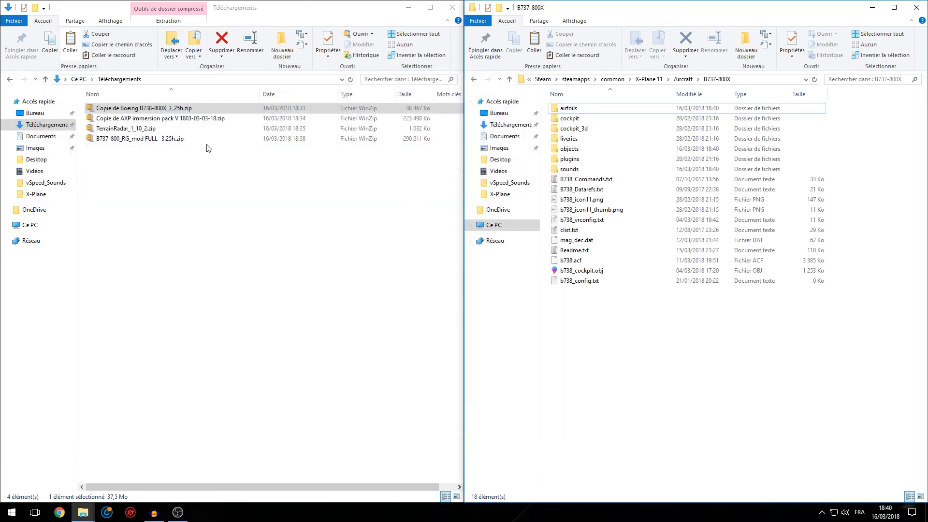
- Extract the fmod folder from Copie de AXP immersion pack V 1803-03-03-18.zip into the B737-800X aircraft folder
{"action": "left_click", "coordinate": [145, 118]}
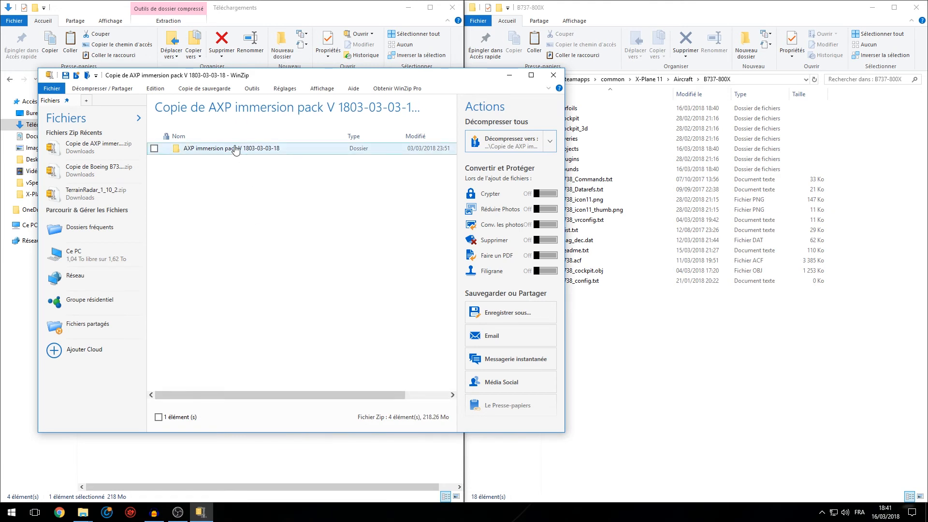
{"action": "double_click", "coordinate": [185, 149]}
{"action": "left_click_drag", "start_coordinate": [184, 151], "coordinate": [689, 414]}
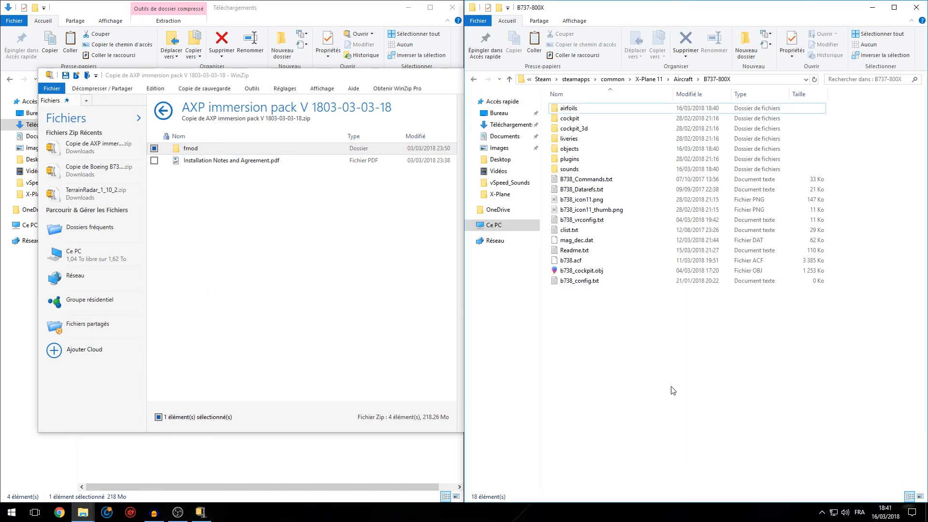
{"action": "left_click", "coordinate": [663, 16]}
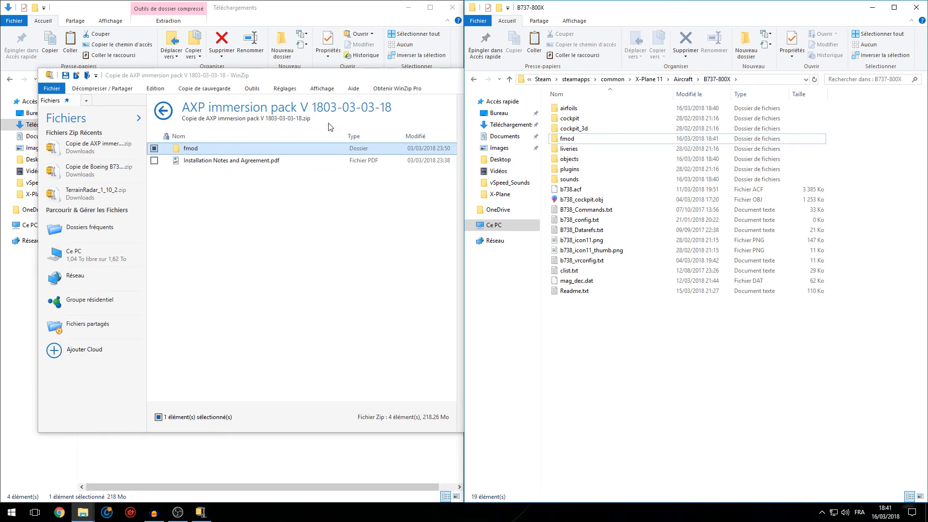
{"action": "left_click_drag", "start_coordinate": [357, 76], "coordinate": [3, 127]}
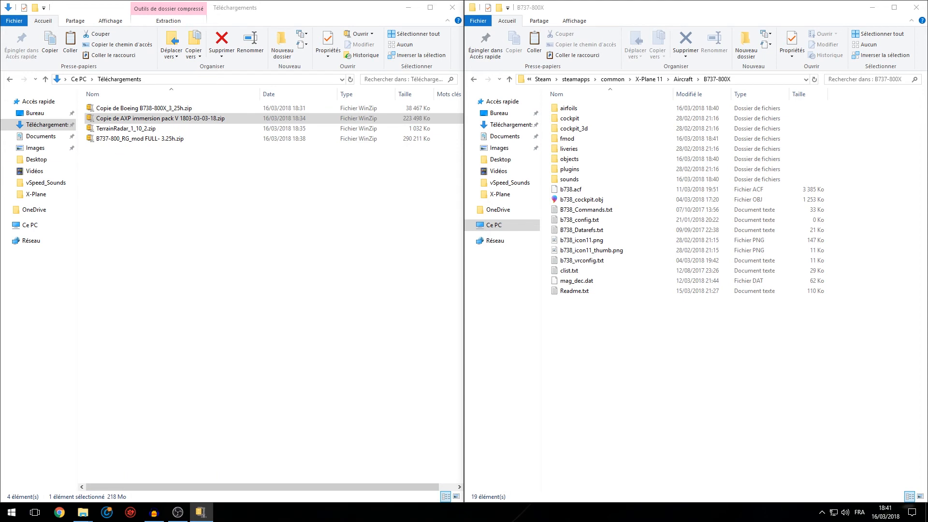
- Extract everything except the #EXTRA# folder from B737-800_RG_mod FULL- 3.25h.zip into the B737-800X folder, replacing the existing files
{"action": "left_click", "coordinate": [162, 140]}
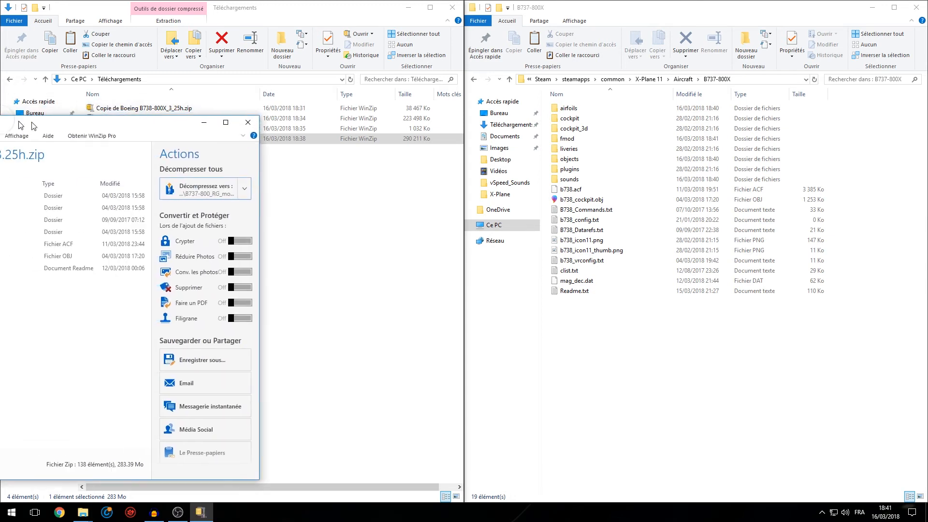
{"action": "left_click_drag", "start_coordinate": [336, 72], "coordinate": [314, 63]}
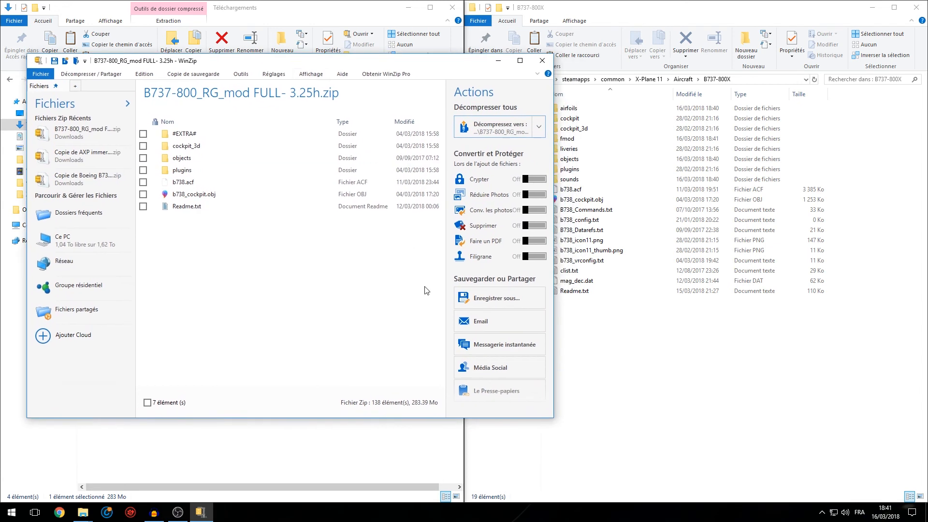
{"action": "left_click_drag", "start_coordinate": [554, 420], "coordinate": [434, 369]}
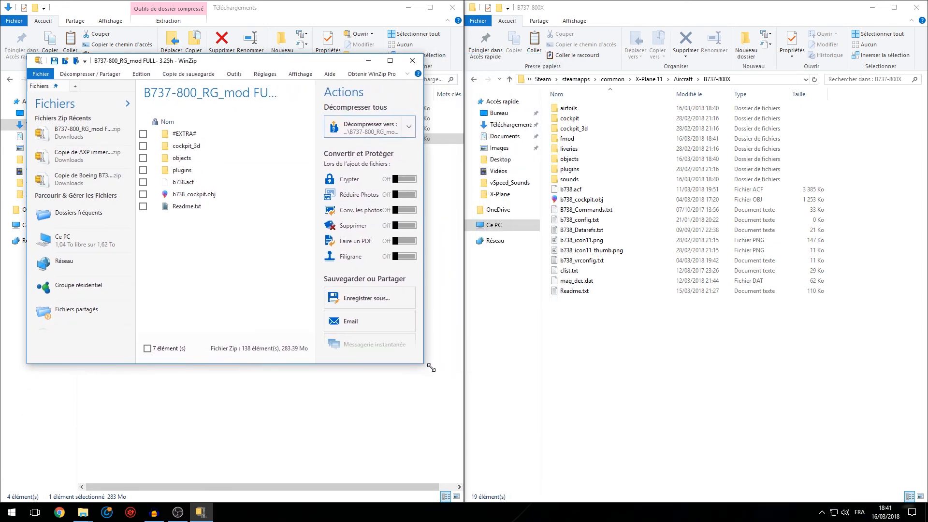
{"action": "left_click_drag", "start_coordinate": [261, 63], "coordinate": [269, 127]}
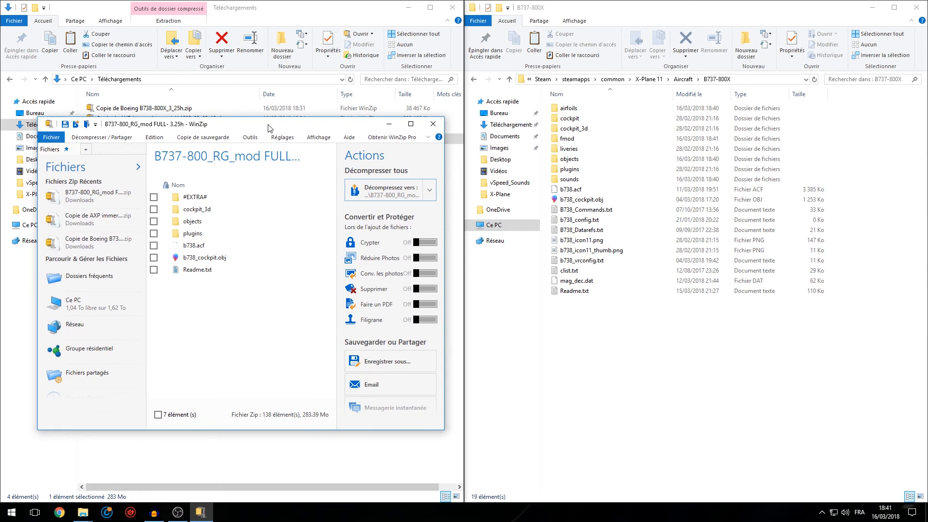
{"action": "left_click_drag", "start_coordinate": [262, 128], "coordinate": [268, 126]}
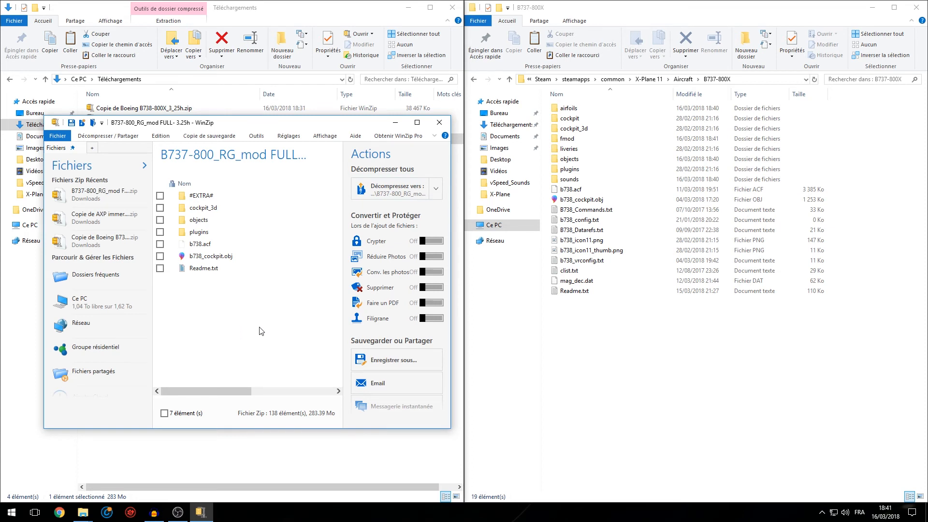
{"action": "key", "text": "ctrl+a"}
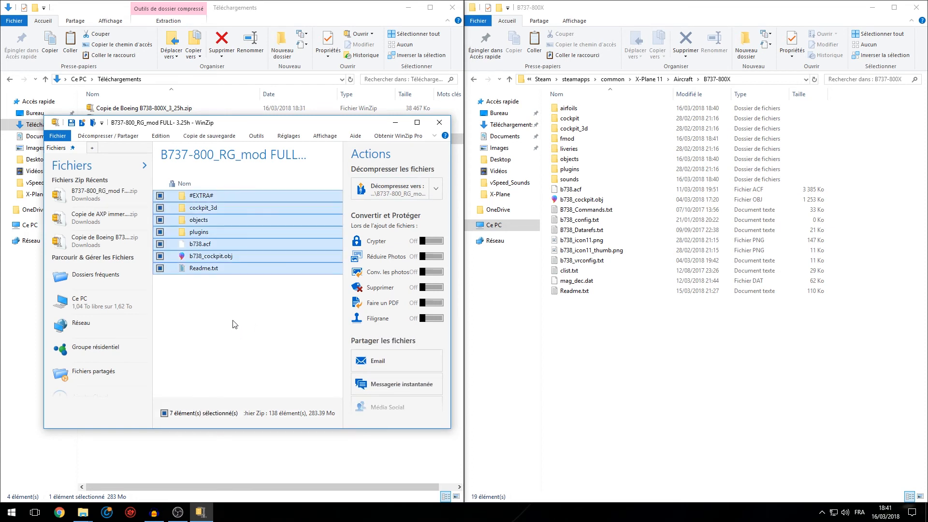
{"action": "left_click", "coordinate": [217, 198], "text": "ctrl"}
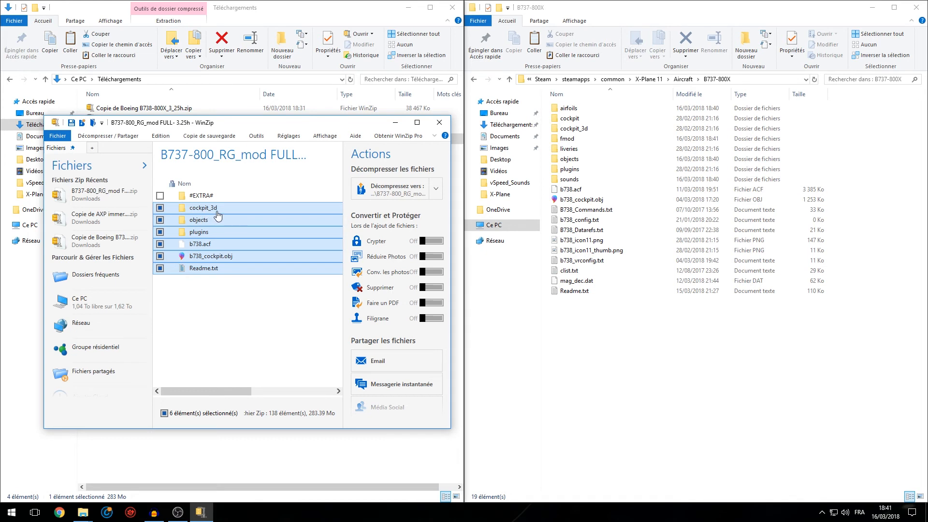
{"action": "left_click_drag", "start_coordinate": [270, 218], "coordinate": [652, 377]}
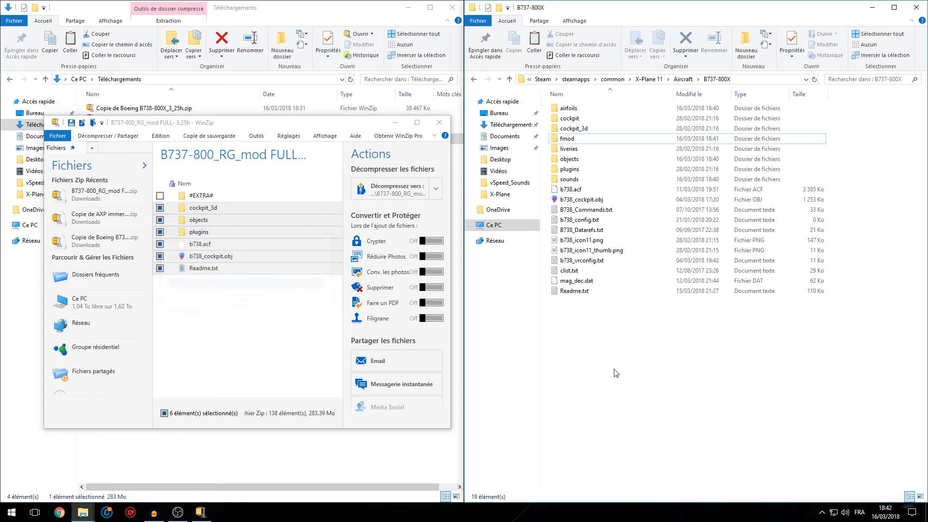
{"action": "left_click", "coordinate": [406, 195]}
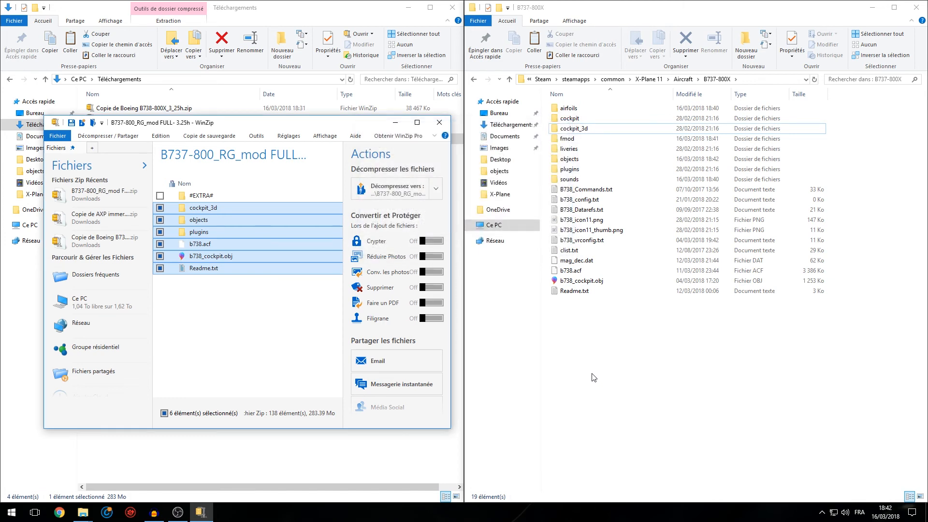
- Open the #EXTRA# folder of the RG_mod archive and examine its optional add-on folders
{"action": "left_click", "coordinate": [201, 197]}
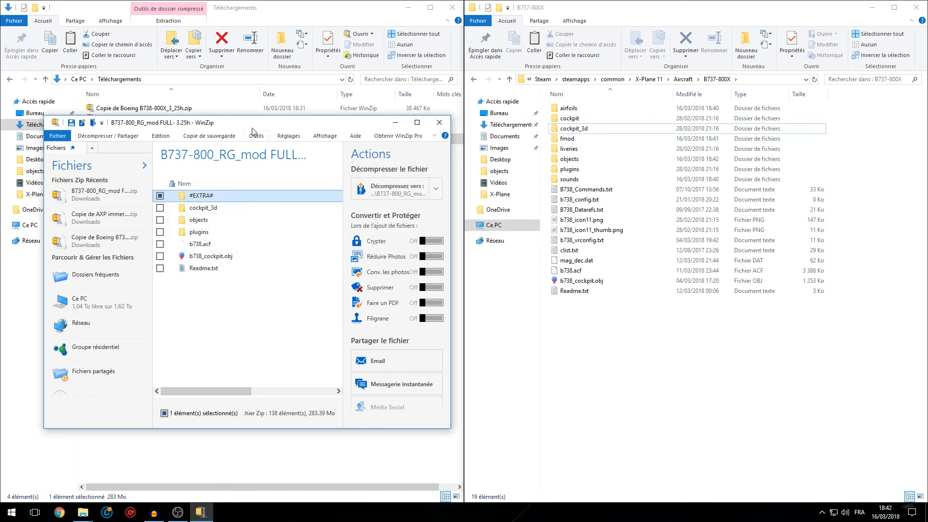
{"action": "mouse_move", "coordinate": [253, 125]}
{"action": "left_mouse_down"}
{"action": "mouse_move", "coordinate": [271, 80]}
{"action": "mouse_move", "coordinate": [266, 123]}
{"action": "mouse_move", "coordinate": [249, 129]}
{"action": "left_mouse_up"}
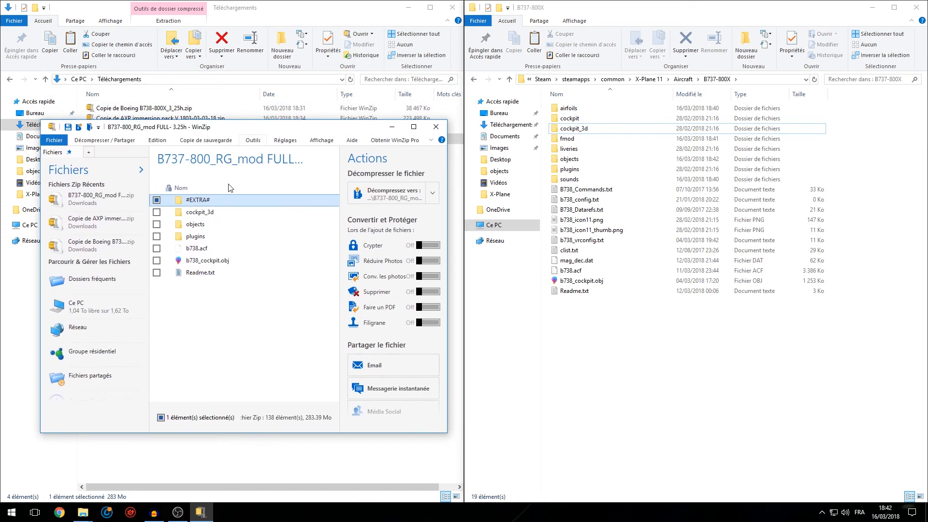
{"action": "double_click", "coordinate": [203, 202]}
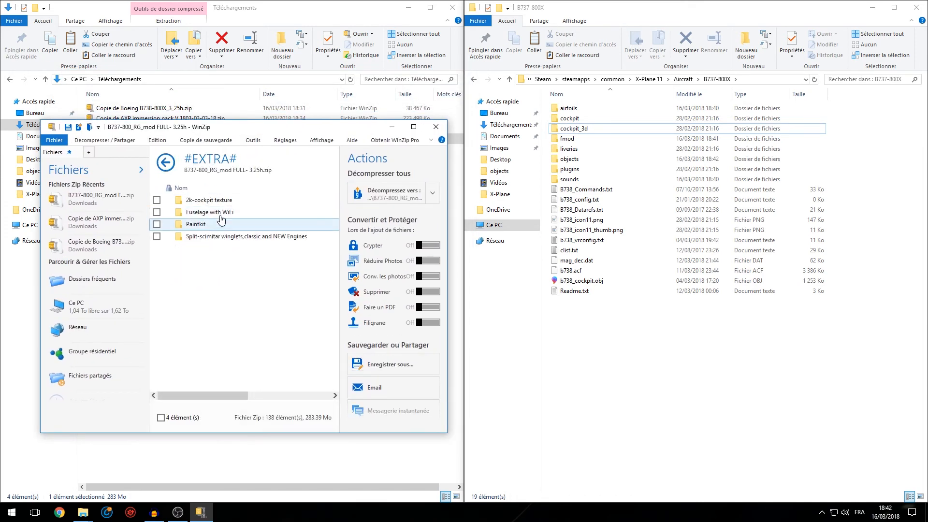
{"action": "left_click_drag", "start_coordinate": [228, 133], "coordinate": [228, 137]}
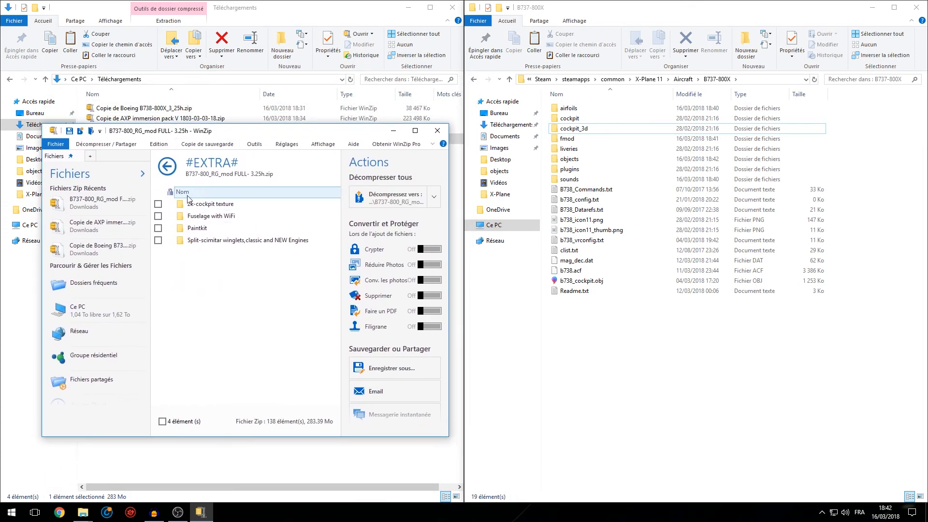
{"action": "left_click", "coordinate": [167, 166]}
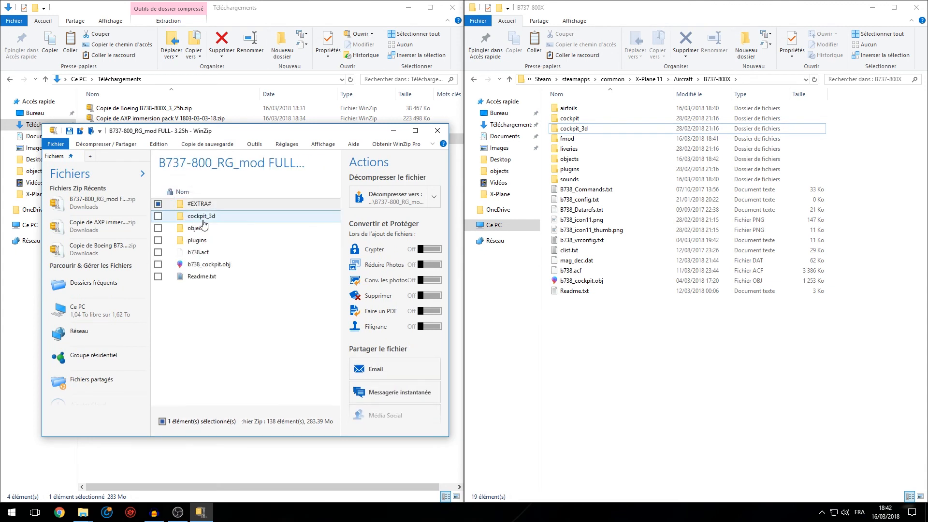
{"action": "left_click", "coordinate": [207, 206]}
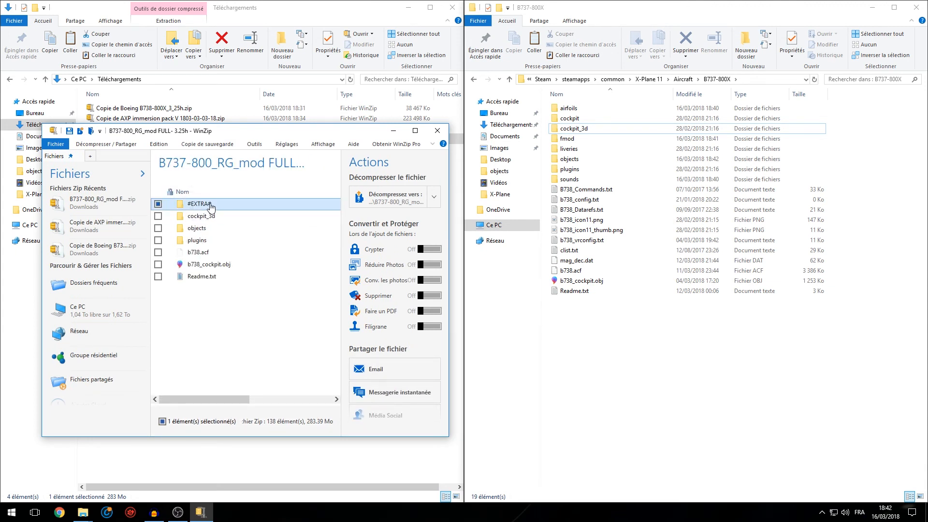
{"action": "double_click", "coordinate": [210, 205]}
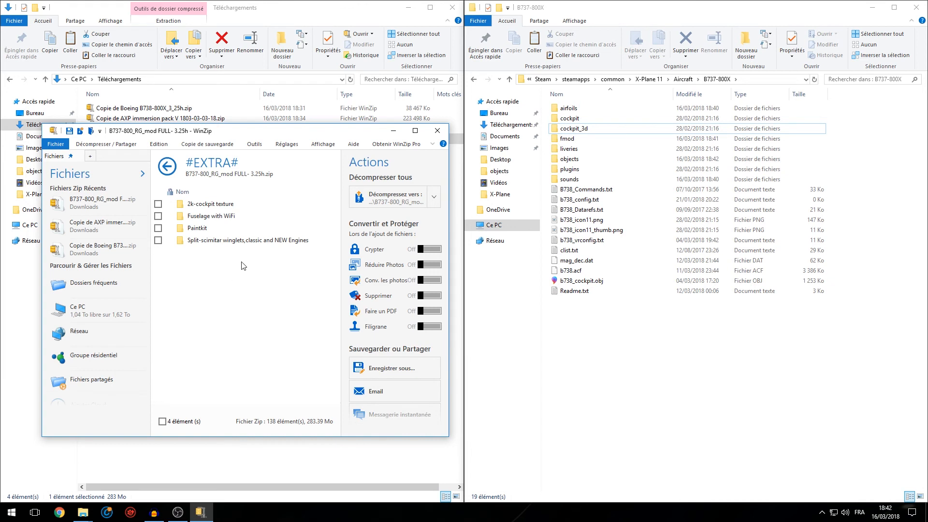
- Examine the texture files in the 2k-cockpit texture folder and return to the #EXTRA# folder
{"action": "left_click", "coordinate": [185, 207]}
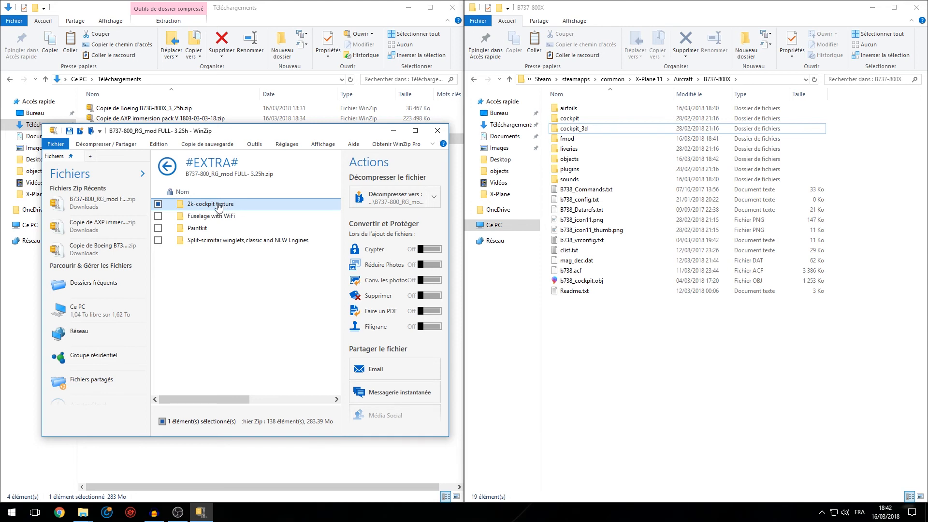
{"action": "double_click", "coordinate": [201, 208]}
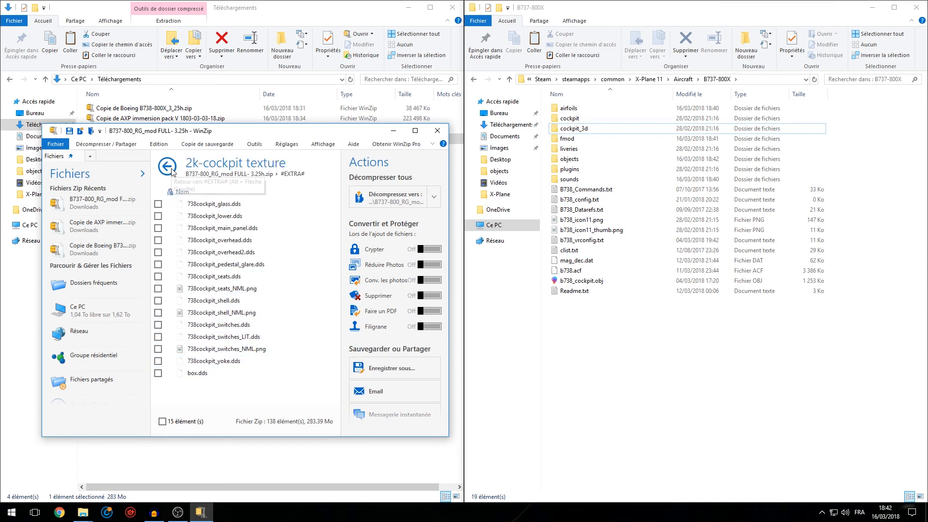
{"action": "left_click_drag", "start_coordinate": [265, 134], "coordinate": [260, 108]}
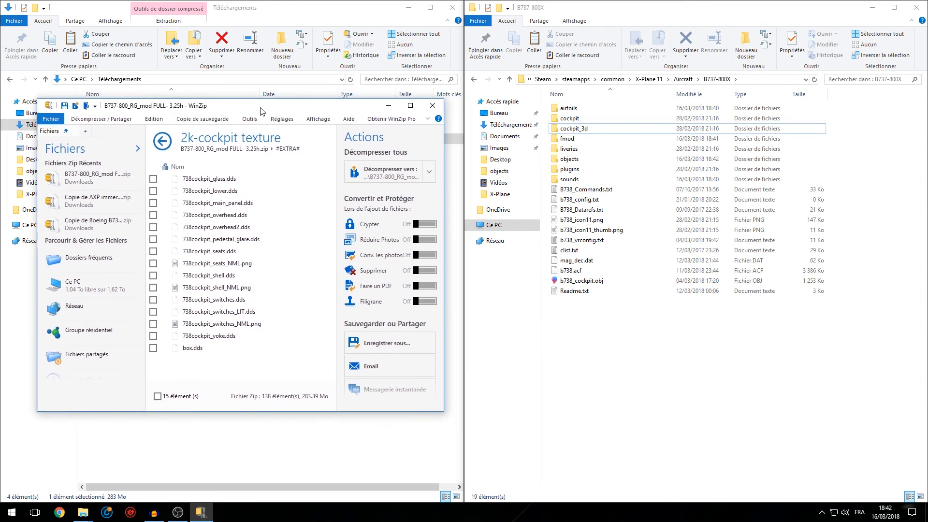
{"action": "left_click", "coordinate": [162, 141]}
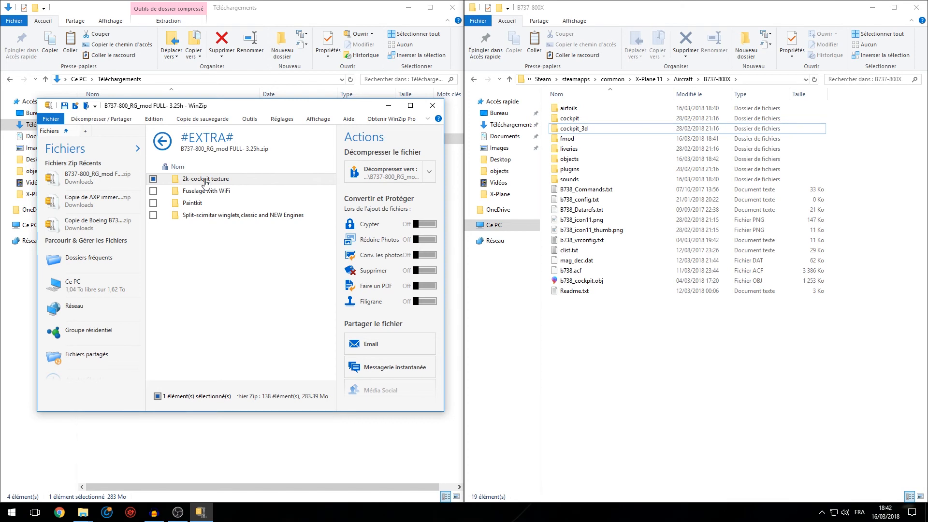
{"action": "double_click", "coordinate": [205, 180]}
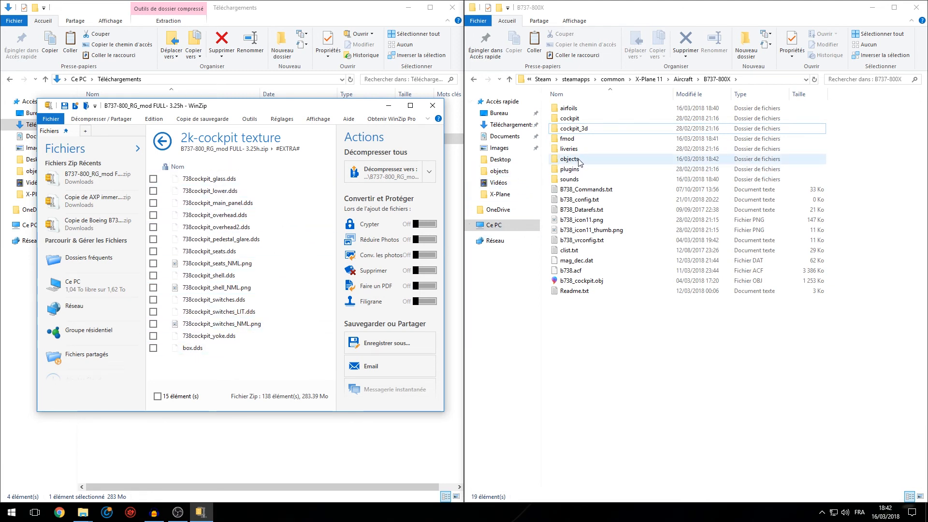
{"action": "left_click", "coordinate": [169, 141]}
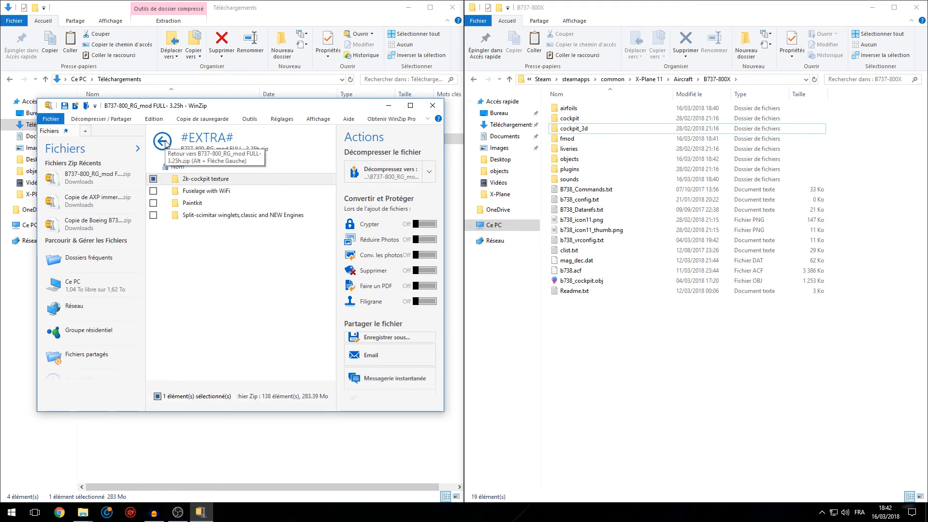
- Extract 738fuselage.obj from the archive's Fuselage with WiFi folder into the aircraft's objects folder, replacing the existing file
{"action": "left_click", "coordinate": [207, 193]}
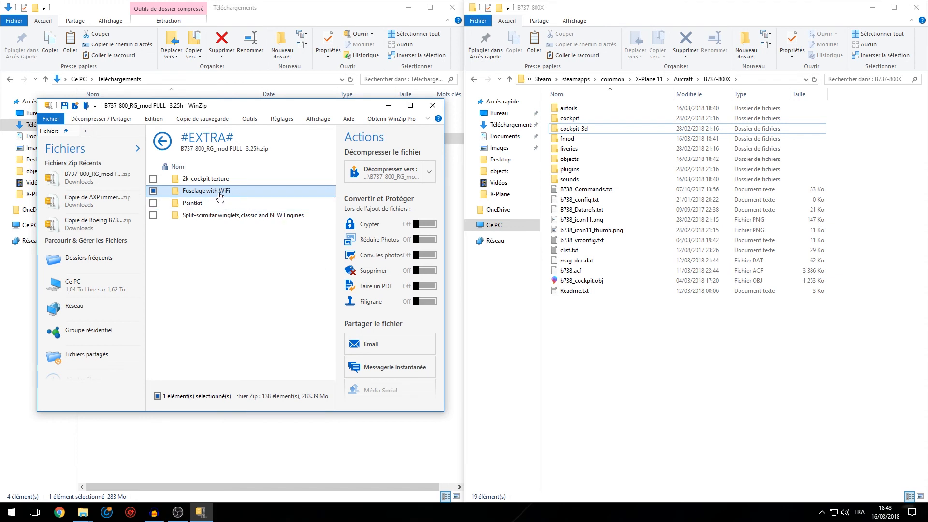
{"action": "double_click", "coordinate": [204, 193]}
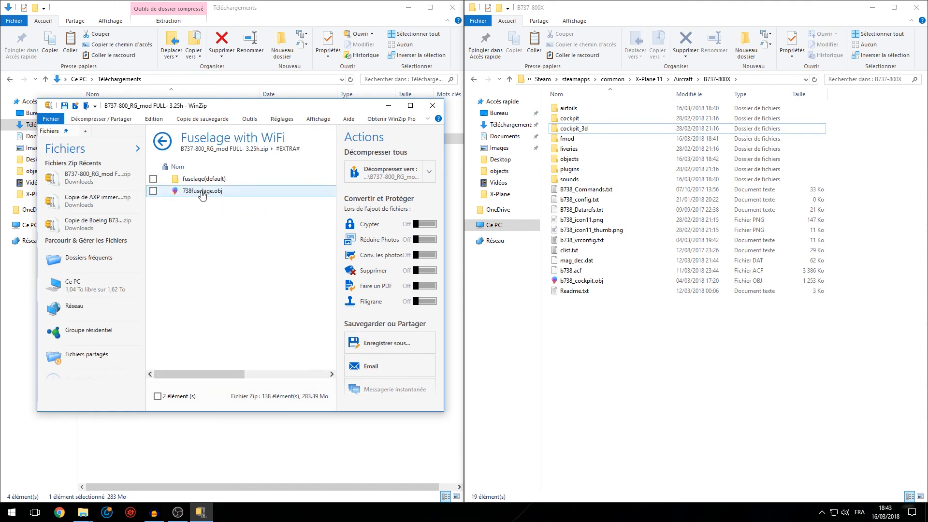
{"action": "left_click_drag", "start_coordinate": [200, 191], "coordinate": [574, 160]}
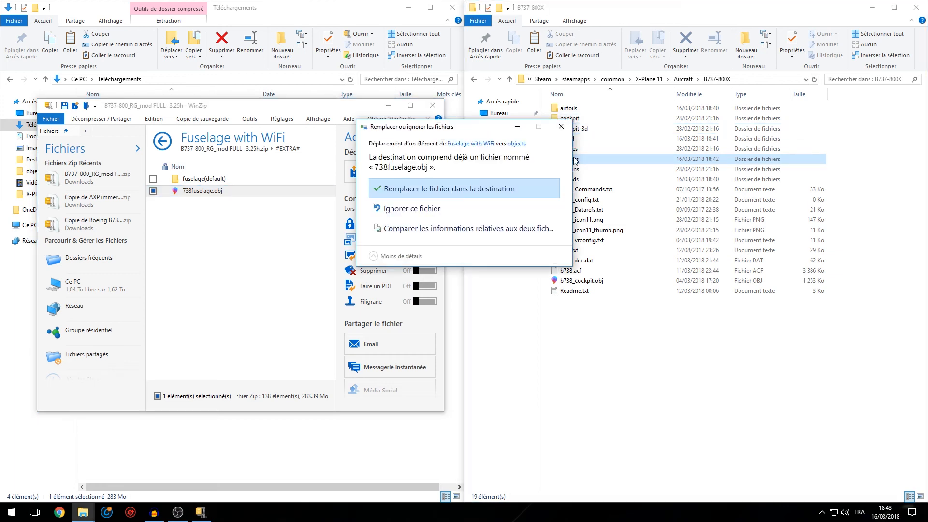
{"action": "left_click", "coordinate": [428, 189]}
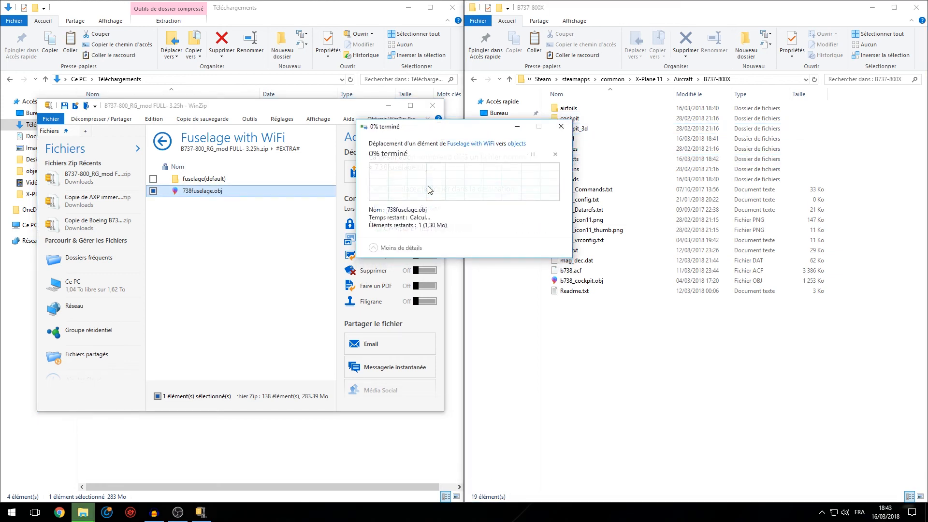
{"action": "left_click", "coordinate": [163, 143]}
- Examine the files in the archive's Paintkit folder and return to #EXTRA#
{"action": "left_click", "coordinate": [207, 204]}
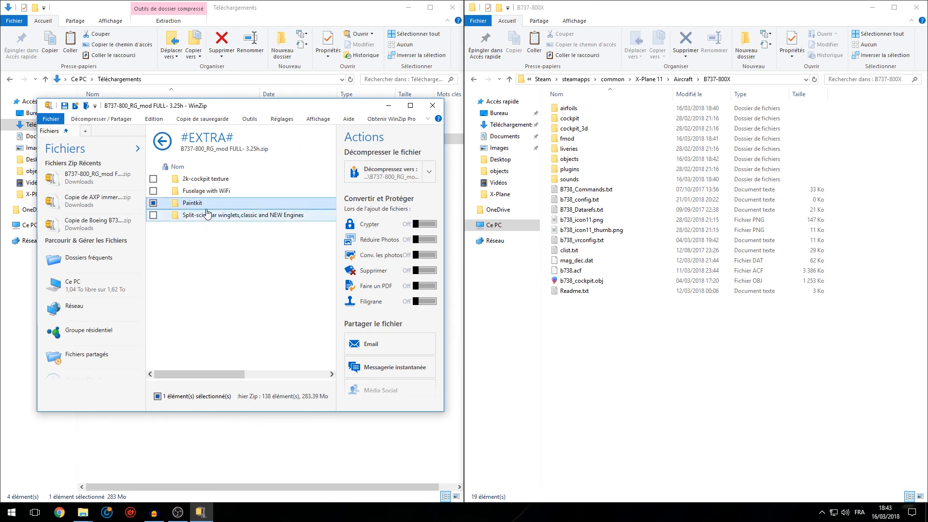
{"action": "double_click", "coordinate": [200, 204]}
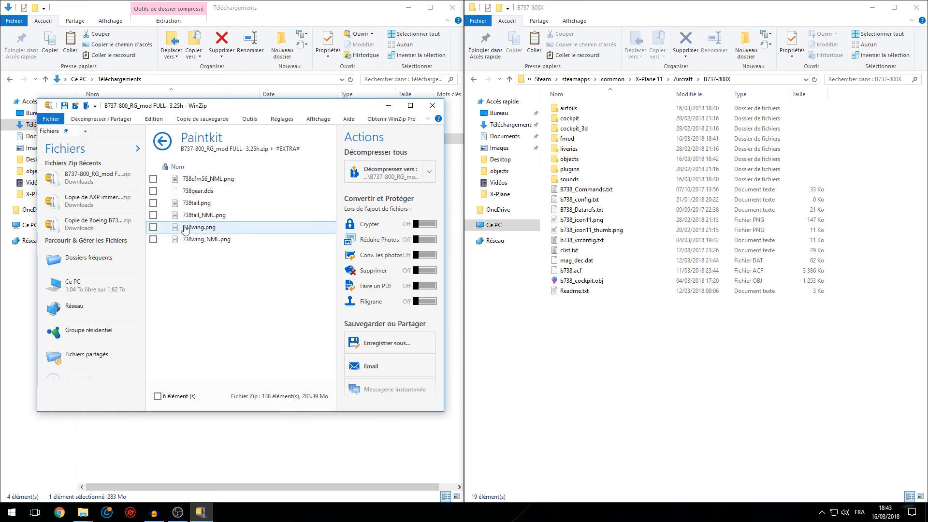
{"action": "left_click", "coordinate": [164, 141]}
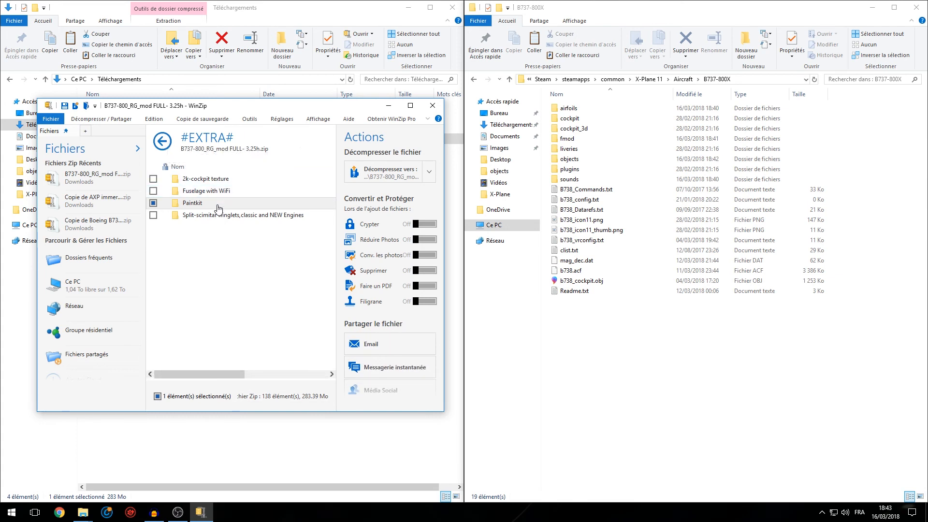
- Open the Split-scimitar winglets,classic and NEW Engines folder and view Engines types.png to compare the engine types
{"action": "left_click", "coordinate": [230, 218]}
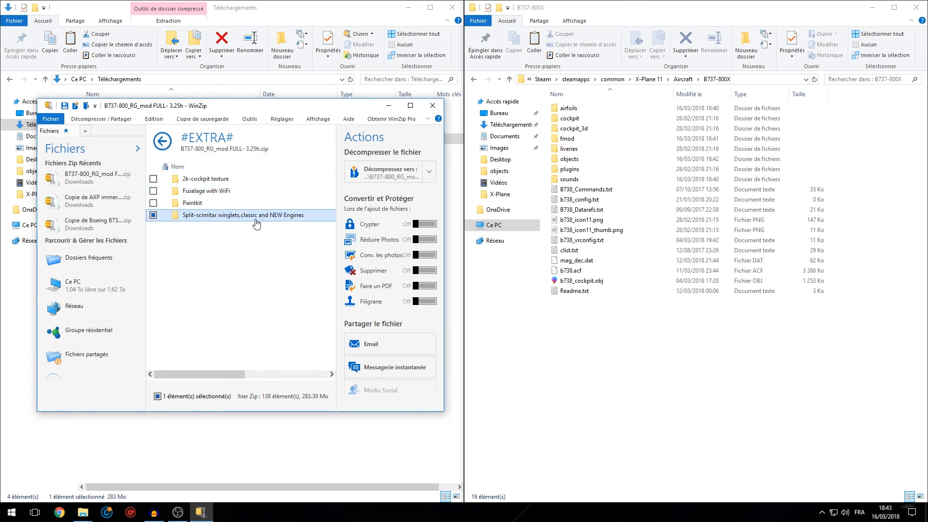
{"action": "double_click", "coordinate": [223, 220]}
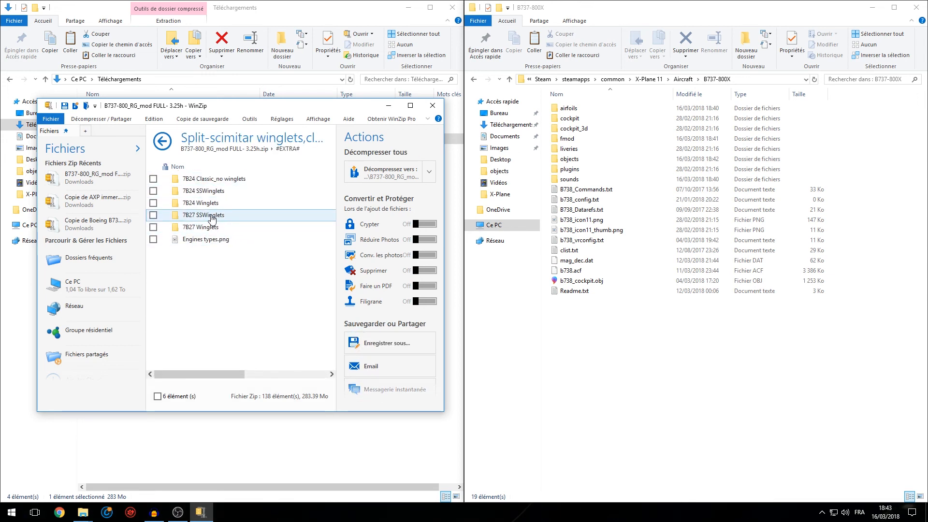
{"action": "left_click", "coordinate": [202, 244]}
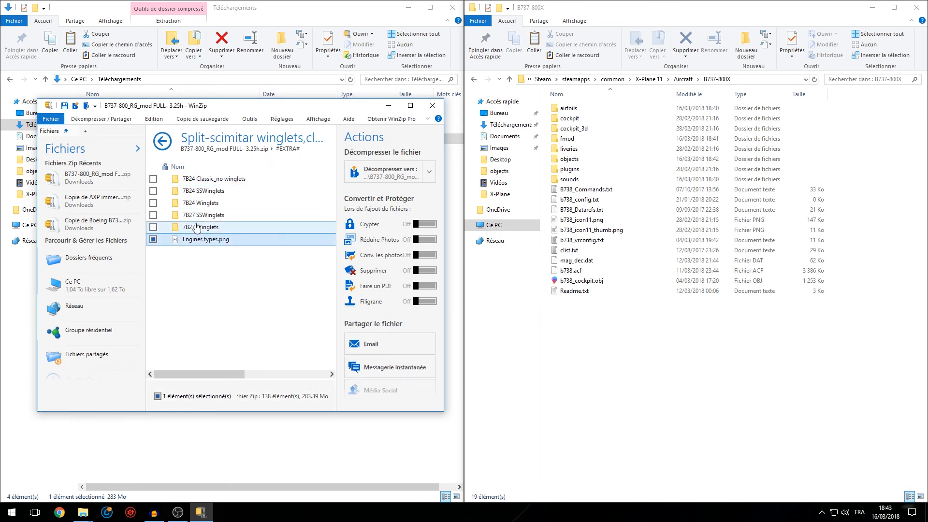
{"action": "double_click", "coordinate": [209, 246]}
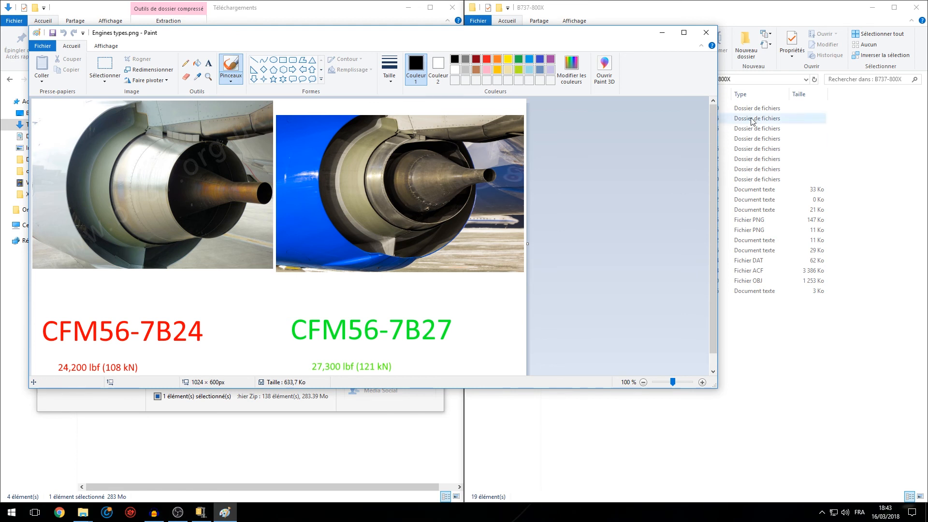
{"action": "left_click", "coordinate": [706, 33]}
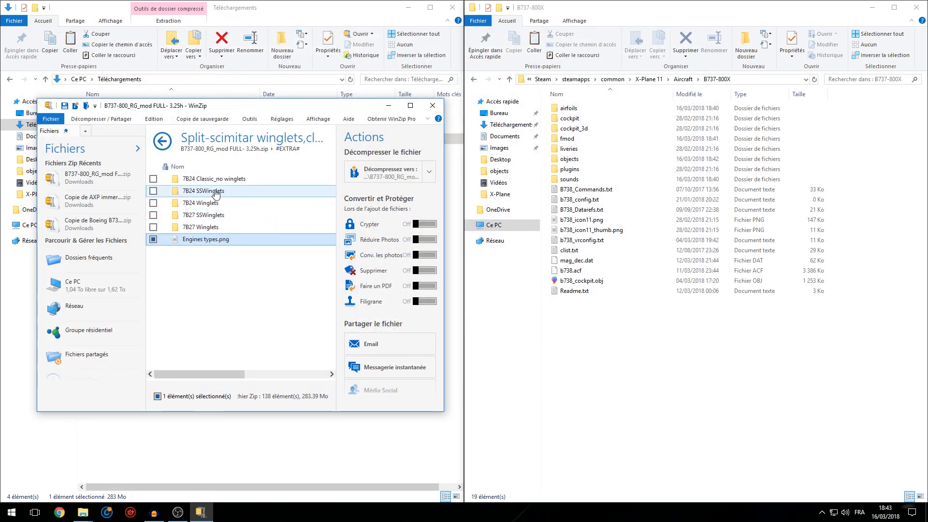
- Review the 7B24 and 7B27 variant folders for split-scimitar winglets, standard winglets and no winglets
{"action": "left_click", "coordinate": [199, 192]}
{"action": "left_click", "coordinate": [197, 204]}
{"action": "left_click", "coordinate": [190, 215]}
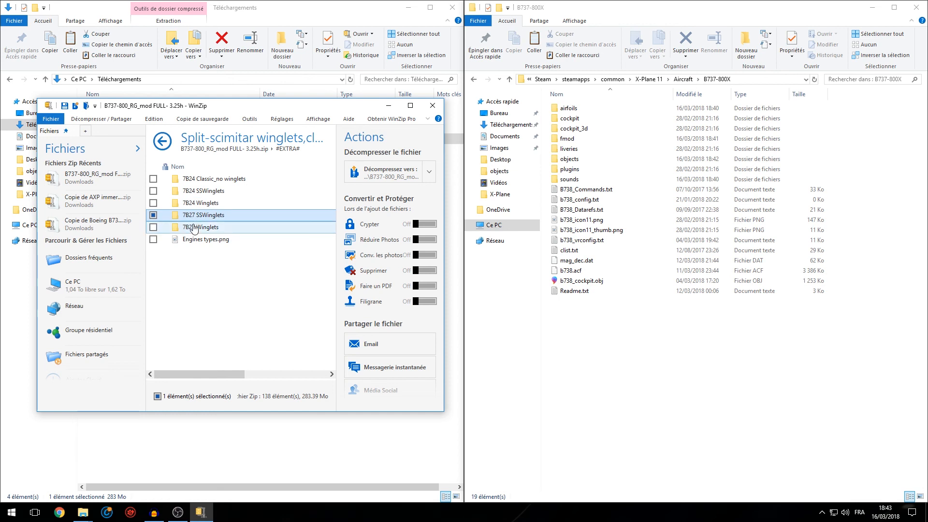
{"action": "left_click", "coordinate": [189, 227]}
{"action": "left_click", "coordinate": [208, 194]}
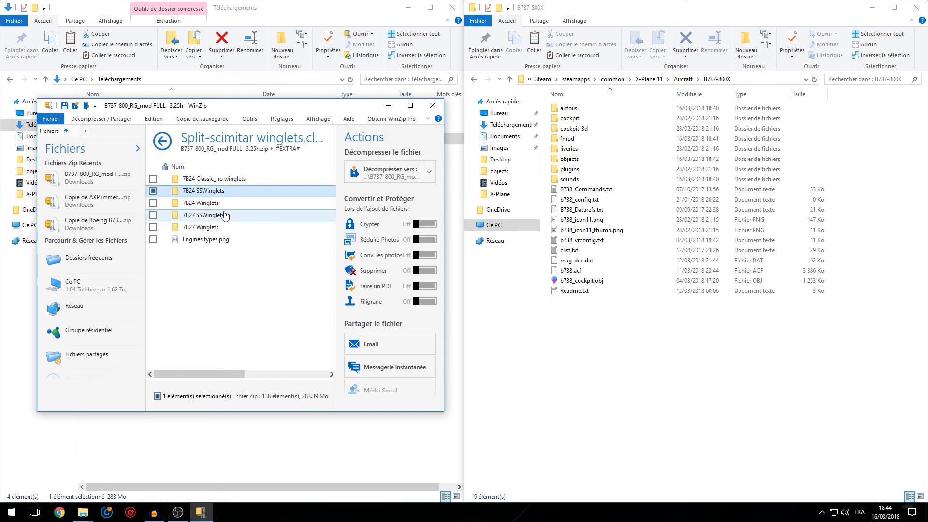
{"action": "left_click", "coordinate": [220, 206]}
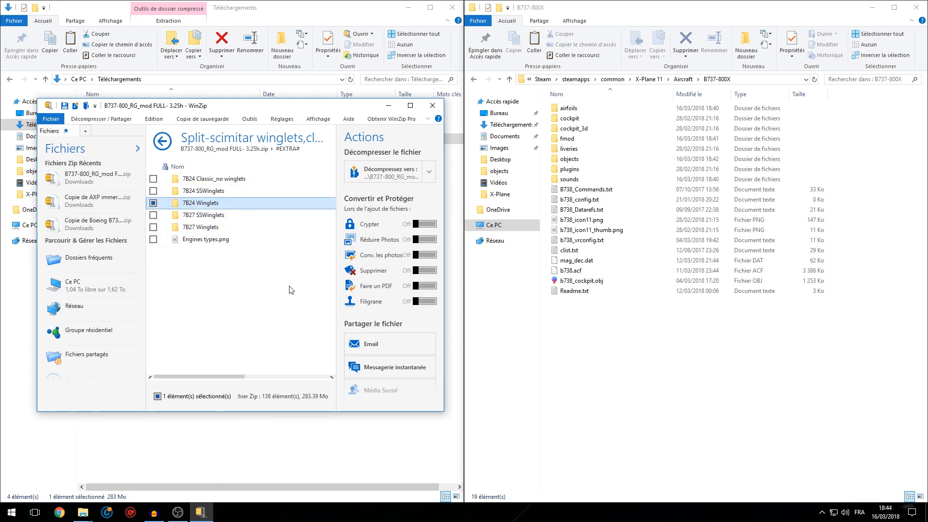
{"action": "left_click", "coordinate": [219, 181]}
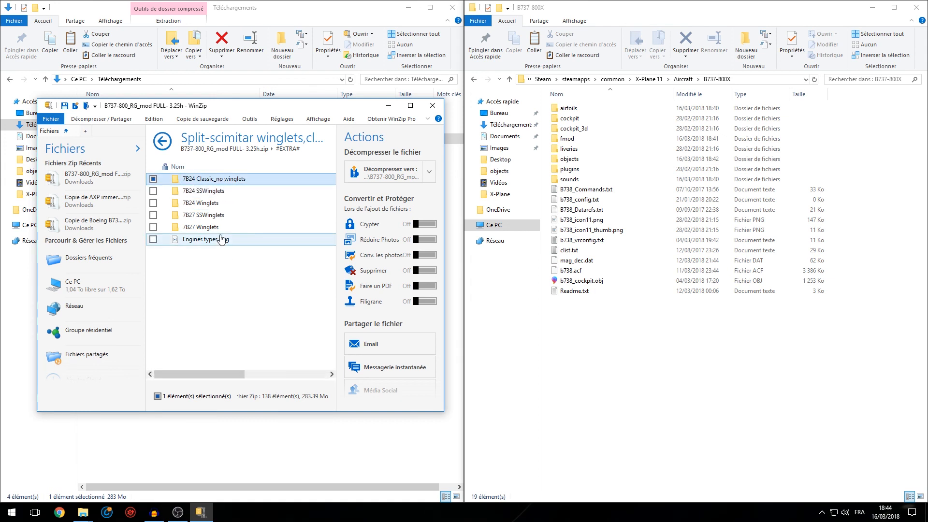
- Extract b738.acf from the 7B27 SSWinglets folder into B737-800X, replacing the existing file, and close the RG_mod archive
{"action": "left_click", "coordinate": [201, 215]}
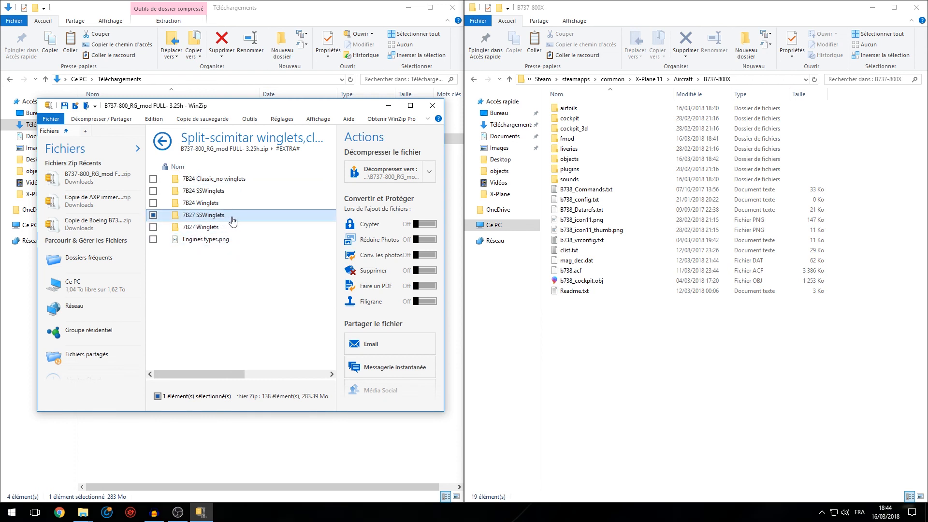
{"action": "double_click", "coordinate": [208, 218]}
{"action": "left_click", "coordinate": [206, 181]}
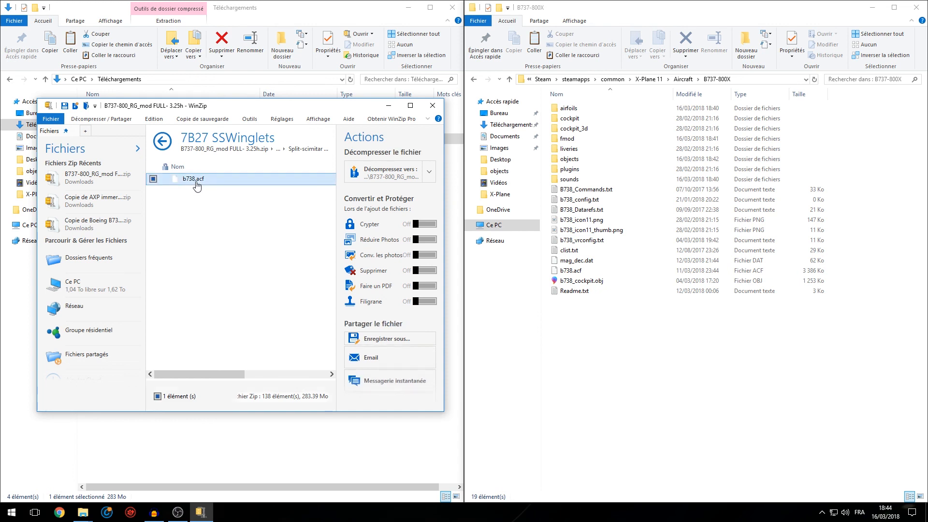
{"action": "left_click_drag", "start_coordinate": [206, 183], "coordinate": [630, 375]}
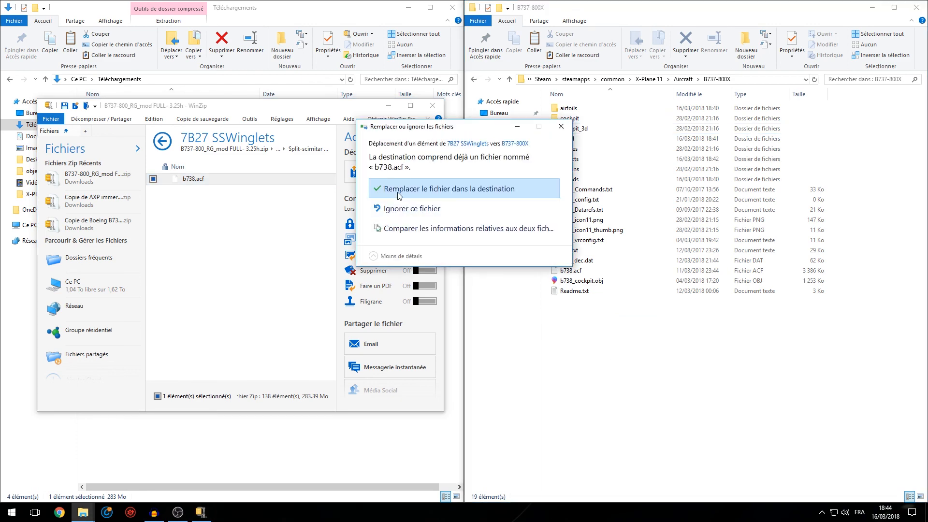
{"action": "left_click", "coordinate": [399, 191]}
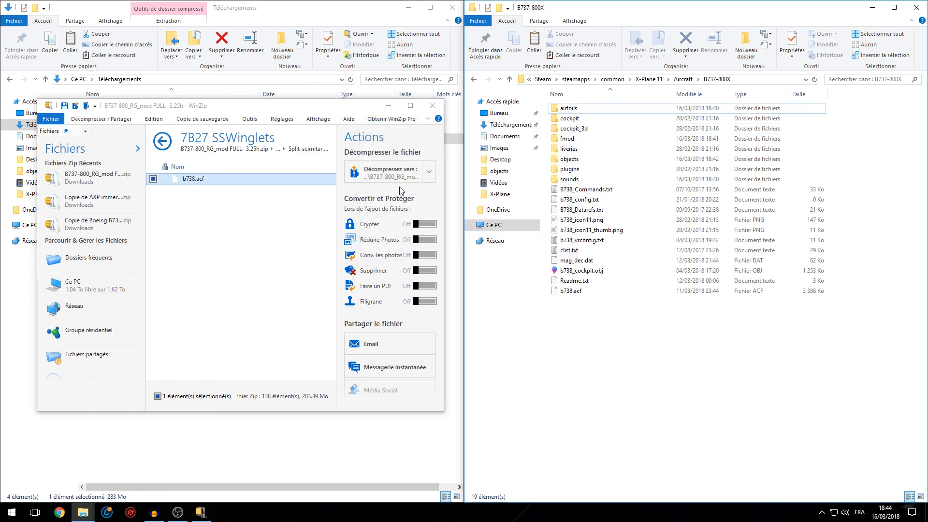
{"action": "left_click", "coordinate": [432, 106]}
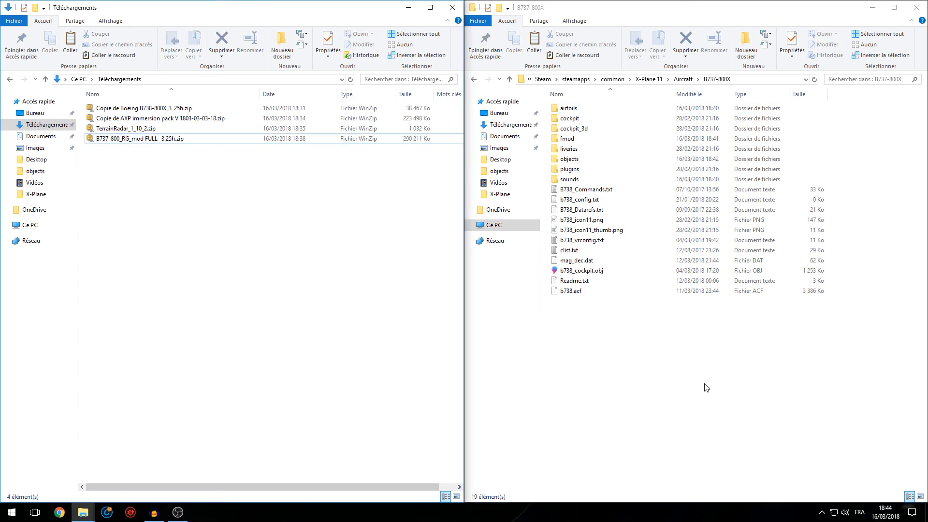
- Extract the TerrainRadar folder from TerrainRadar_1_10_2.zip into X-Plane 11's Resources\plugins folder, and close the archive and the downloads window
{"action": "left_click", "coordinate": [131, 128]}
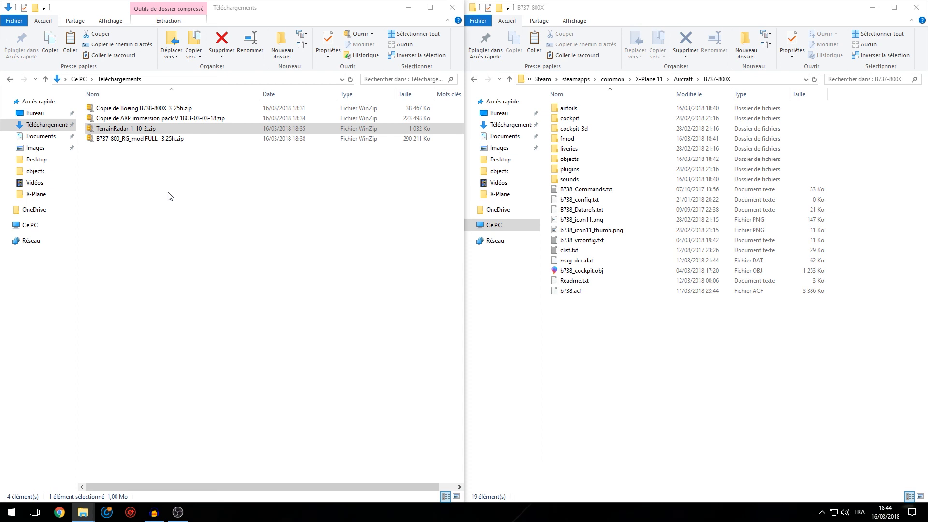
{"action": "key", "text": "Return"}
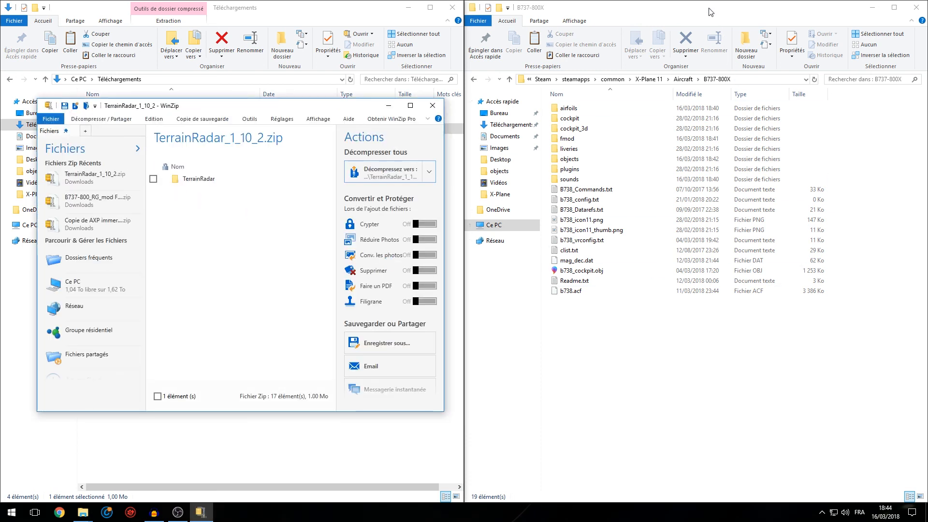
{"action": "left_click", "coordinate": [650, 81]}
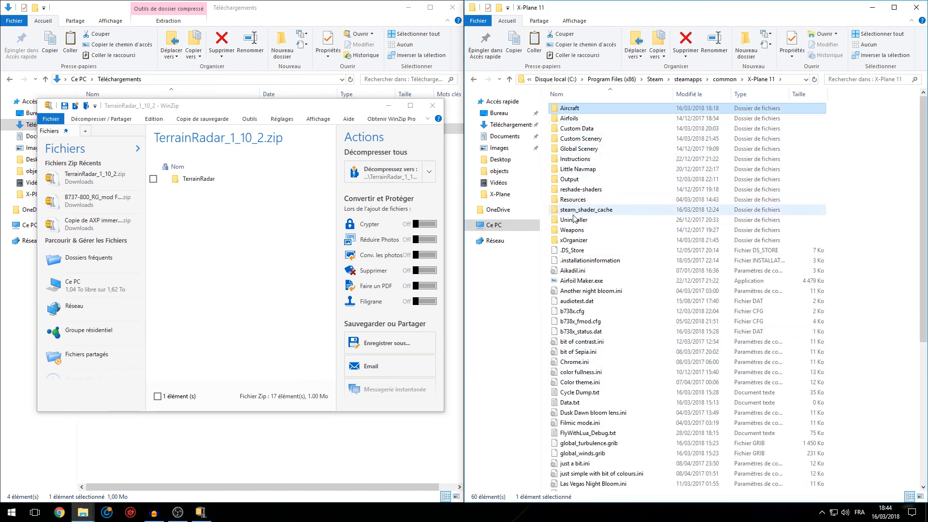
{"action": "double_click", "coordinate": [577, 200]}
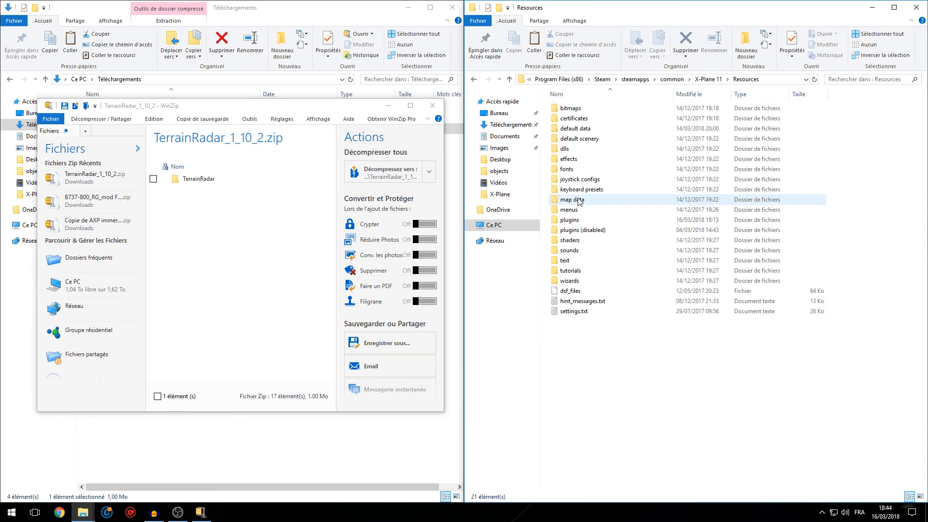
{"action": "double_click", "coordinate": [577, 221]}
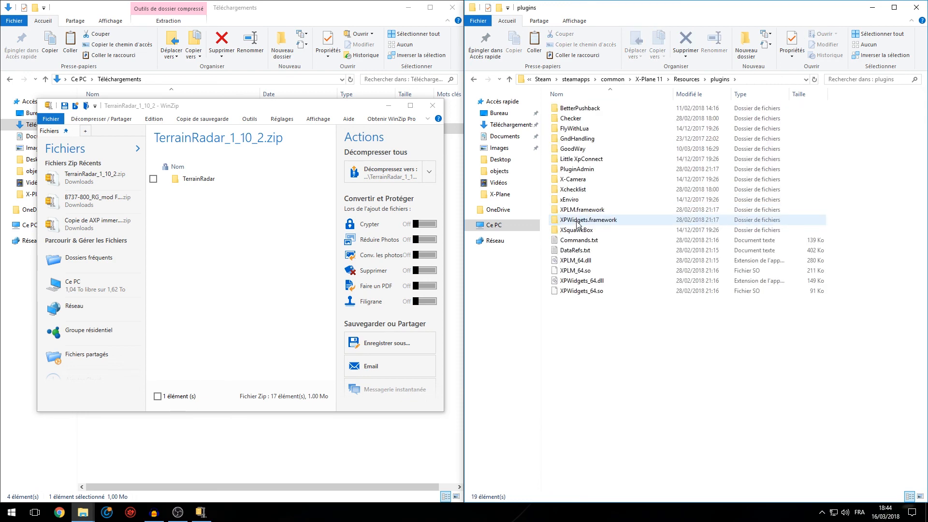
{"action": "left_click_drag", "start_coordinate": [191, 180], "coordinate": [650, 385]}
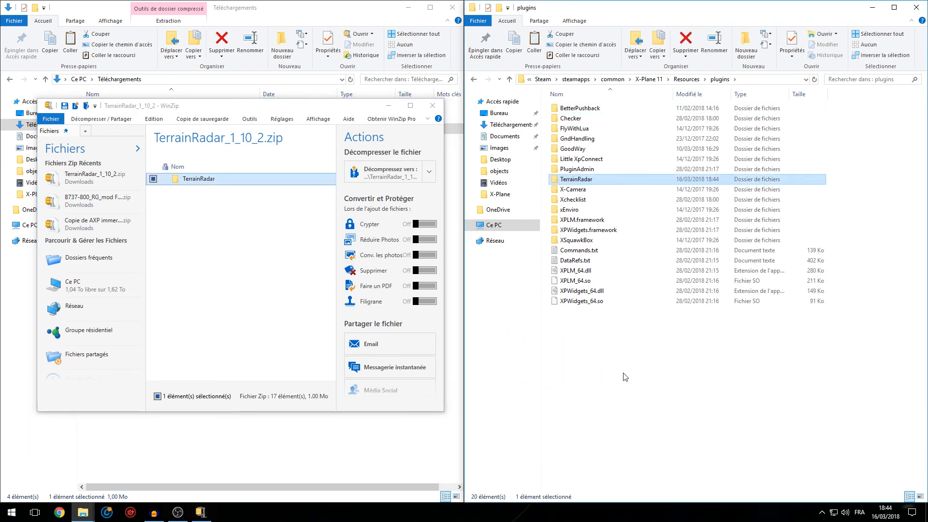
{"action": "left_click", "coordinate": [433, 106]}
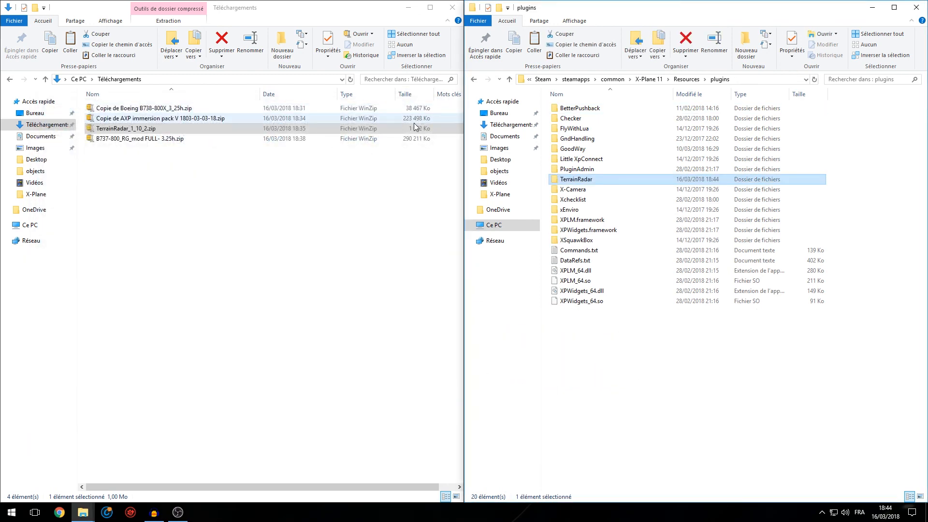
{"action": "left_click", "coordinate": [298, 225]}
{"action": "left_click", "coordinate": [452, 7]}
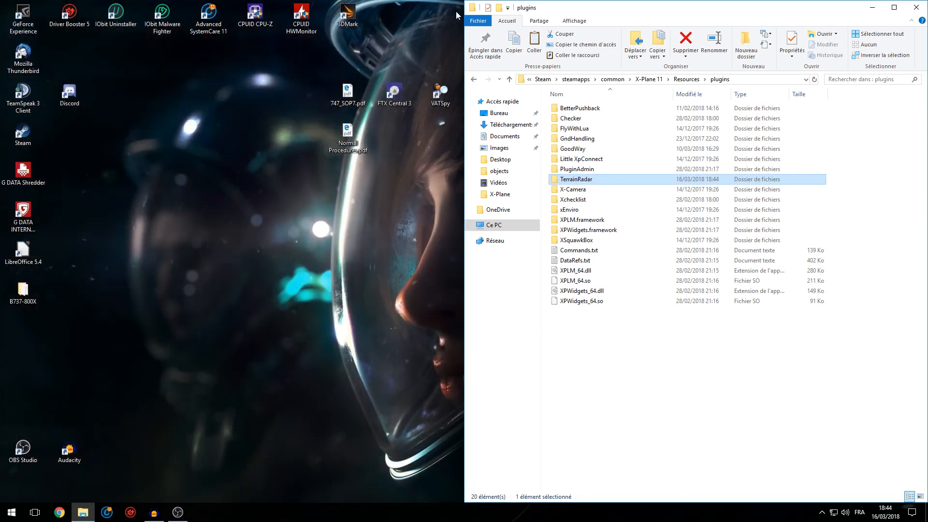
- Move X-Camera_b738.csv from the desktop's B737-800X folder into X-Plane 11's Aircraft\B737-800X folder, and clear the folder windows from the desktop
{"action": "left_click", "coordinate": [686, 78]}
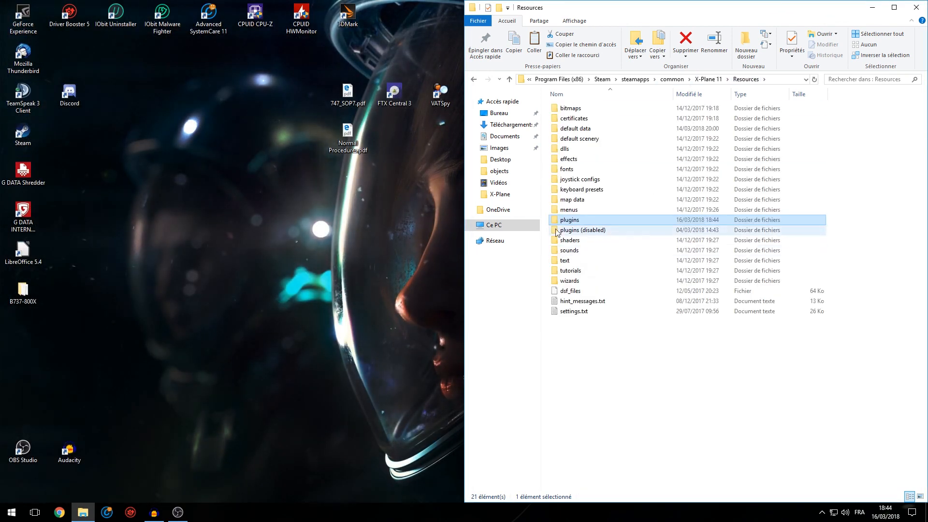
{"action": "left_click", "coordinate": [708, 78]}
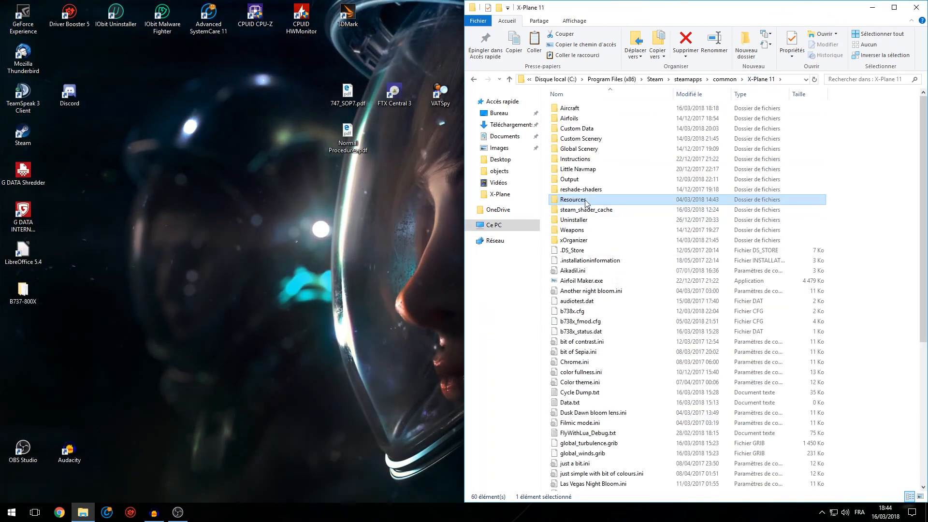
{"action": "double_click", "coordinate": [583, 109]}
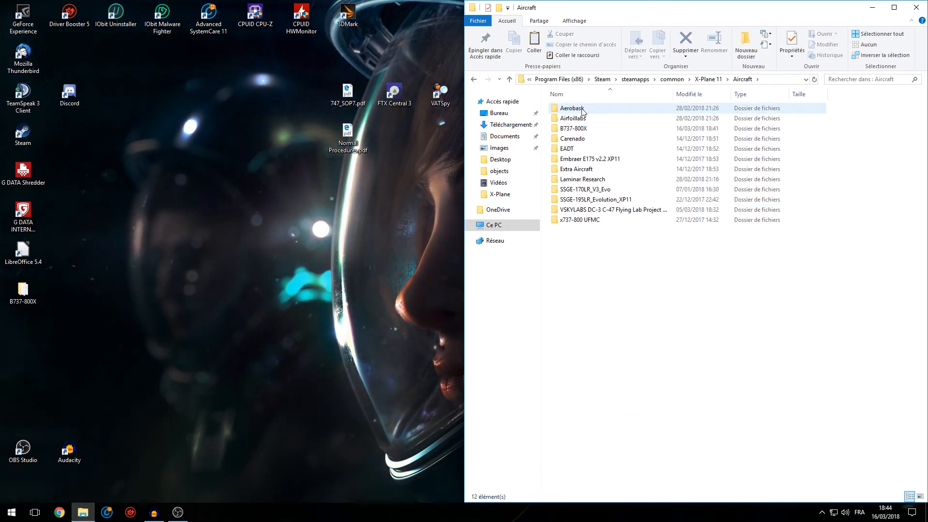
{"action": "double_click", "coordinate": [580, 128]}
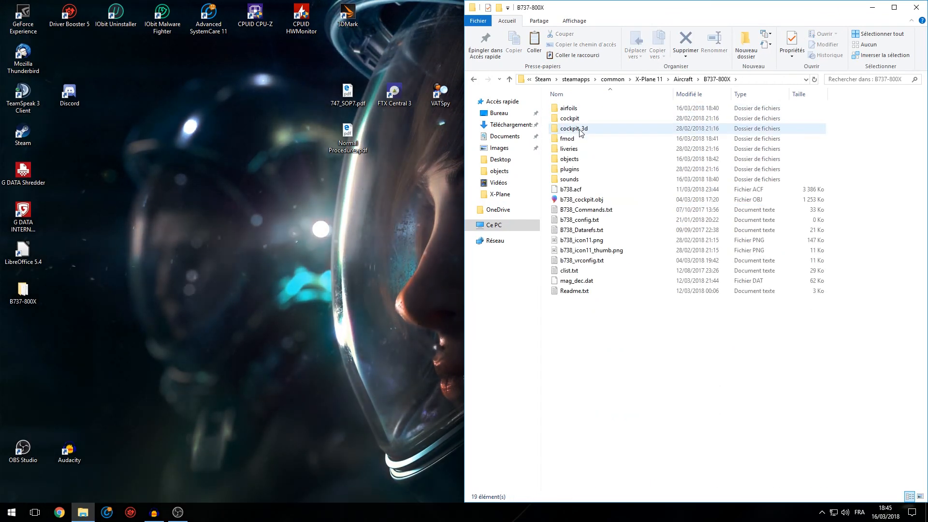
{"action": "double_click", "coordinate": [23, 289]}
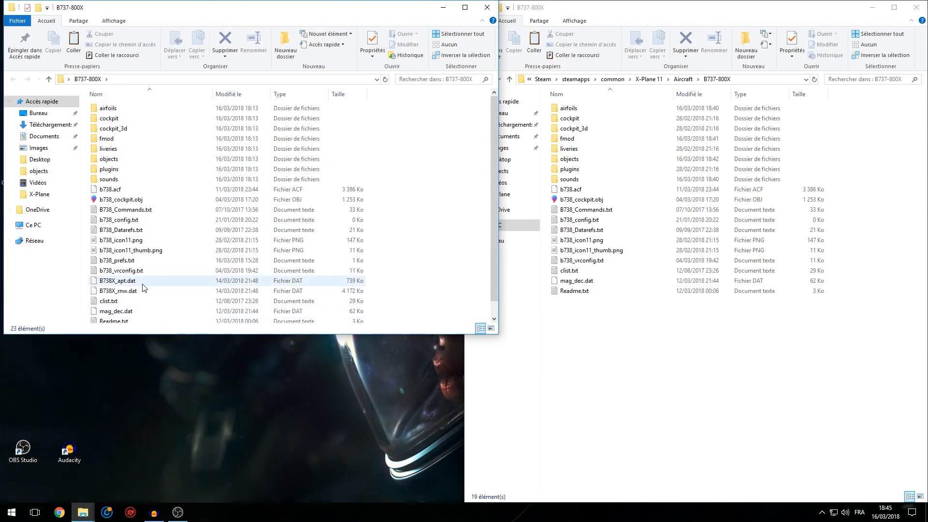
{"action": "scroll", "coordinate": [145, 311], "scroll_direction": "down", "scroll_amount": 1}
{"action": "left_click", "coordinate": [97, 317]}
{"action": "left_click_drag", "start_coordinate": [96, 318], "coordinate": [655, 426]}
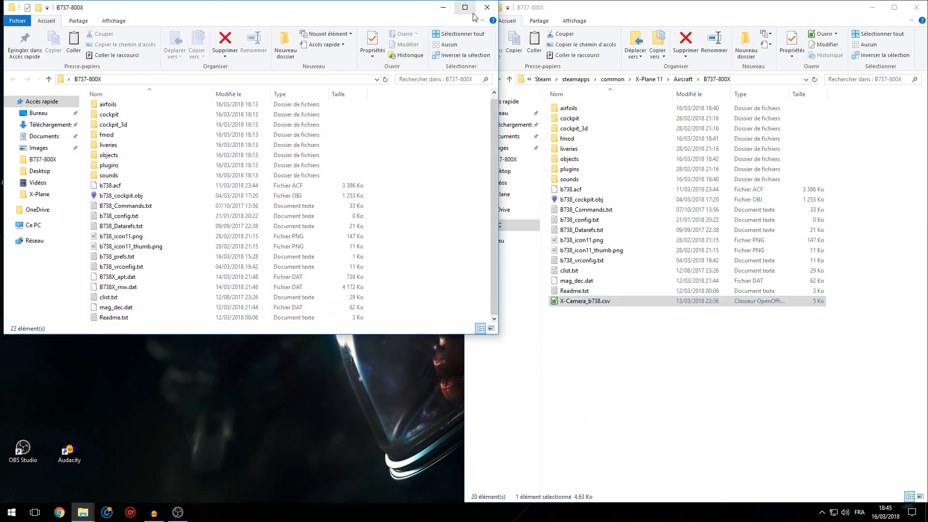
{"action": "left_click", "coordinate": [443, 7]}
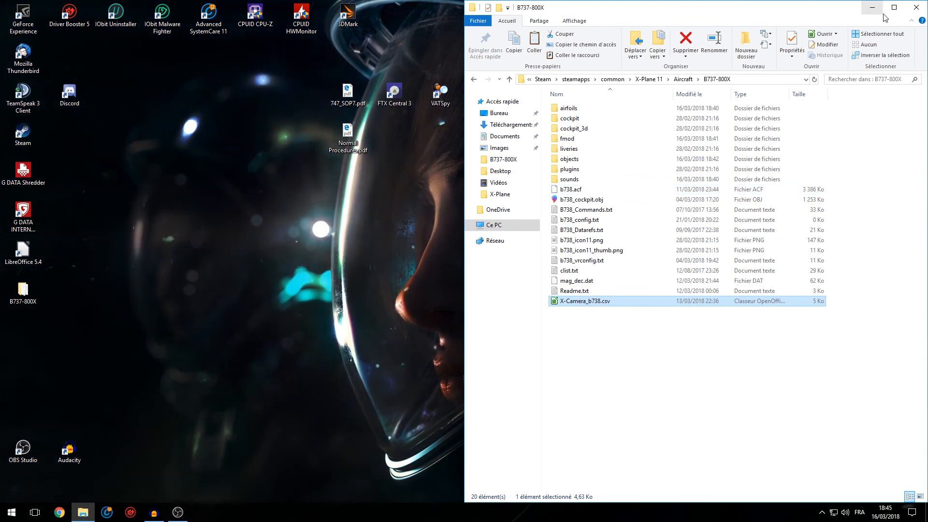
{"action": "left_click", "coordinate": [917, 7]}
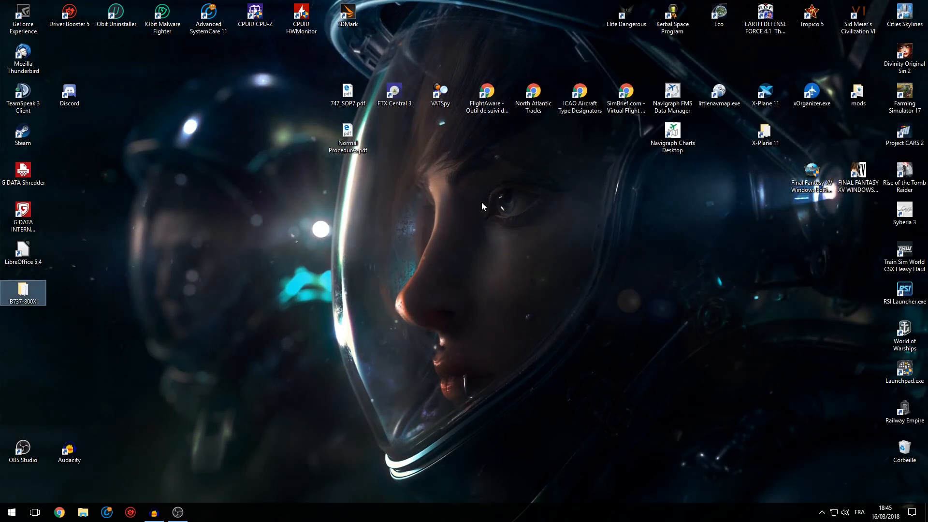
{"action": "left_click", "coordinate": [527, 232]}
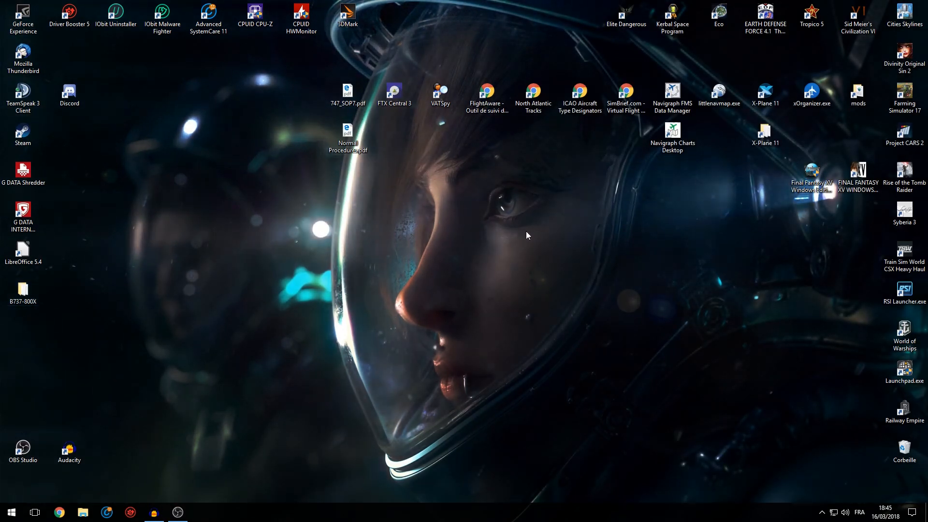